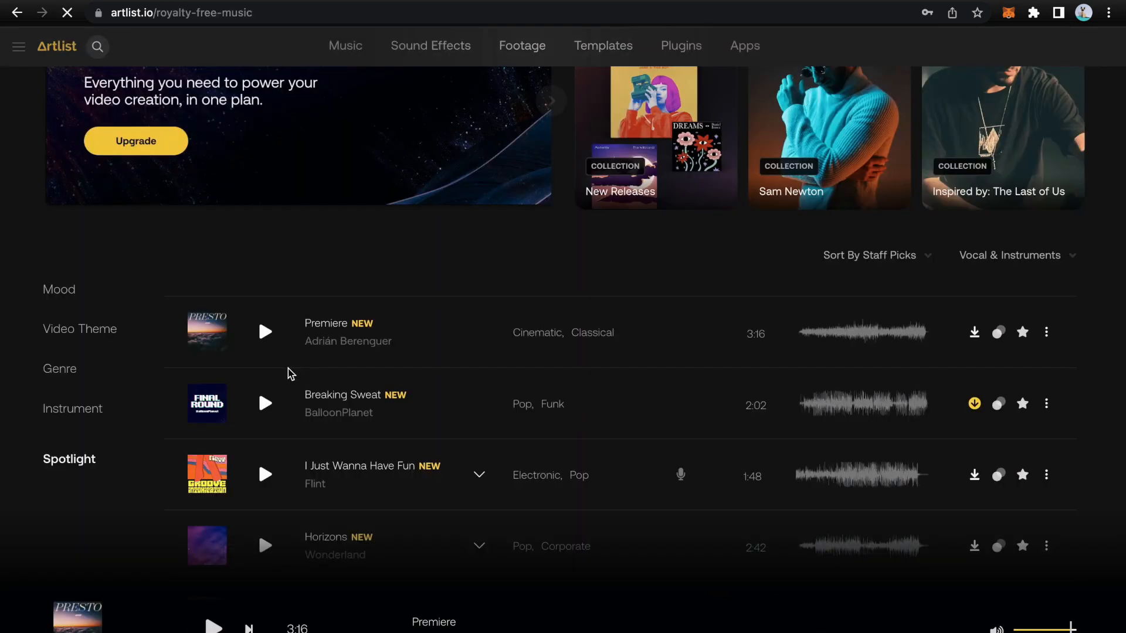
Browse the royalty-free music list, open the Spotlight music collections and look through the curated playlists
scroll(289, 371, down, 3)
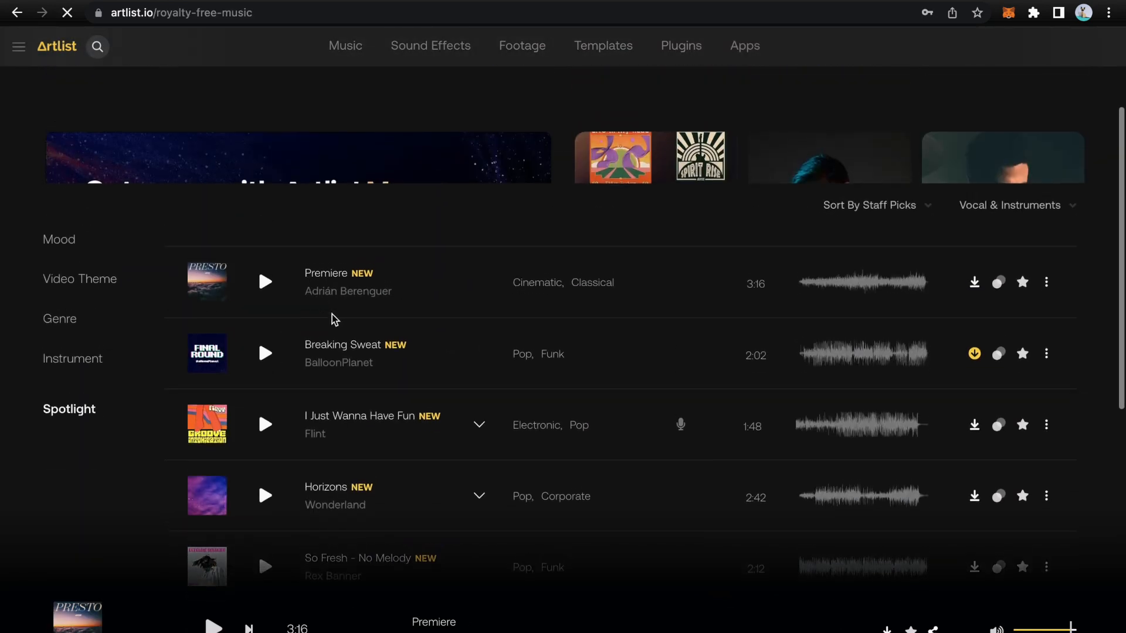
scroll(316, 293, down, 5)
scroll(346, 324, up, 8)
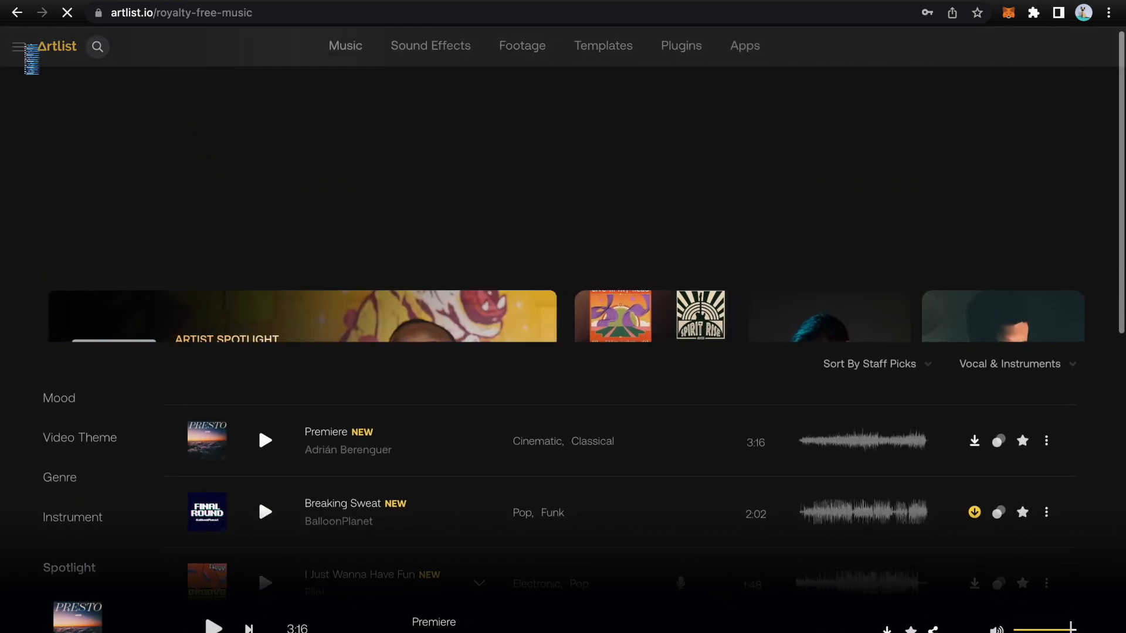
click(25, 52)
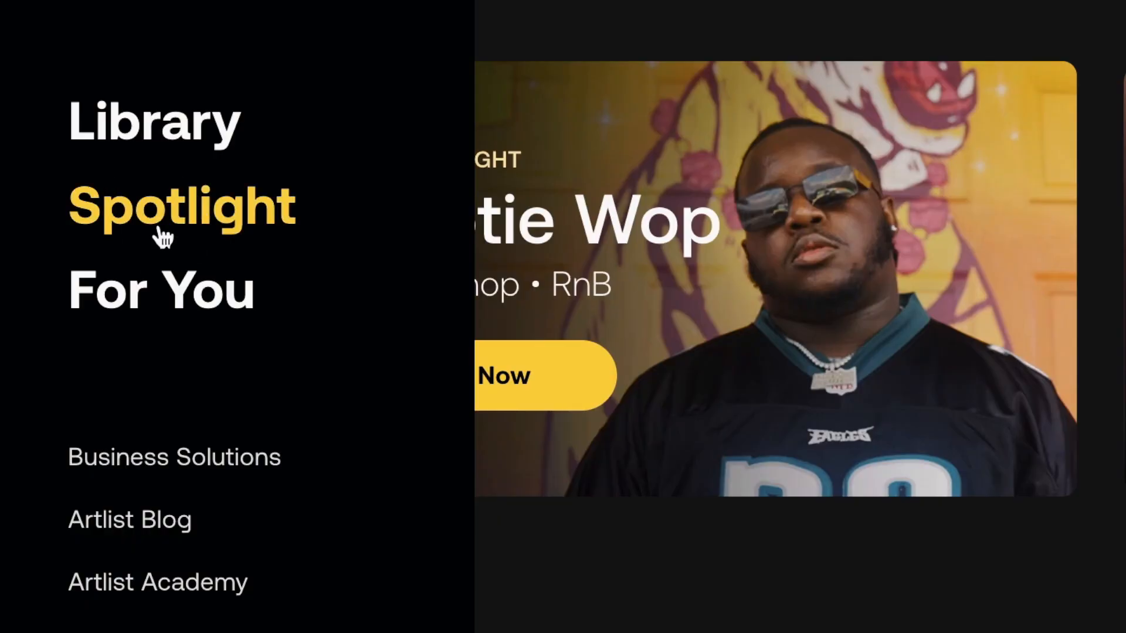
click(155, 230)
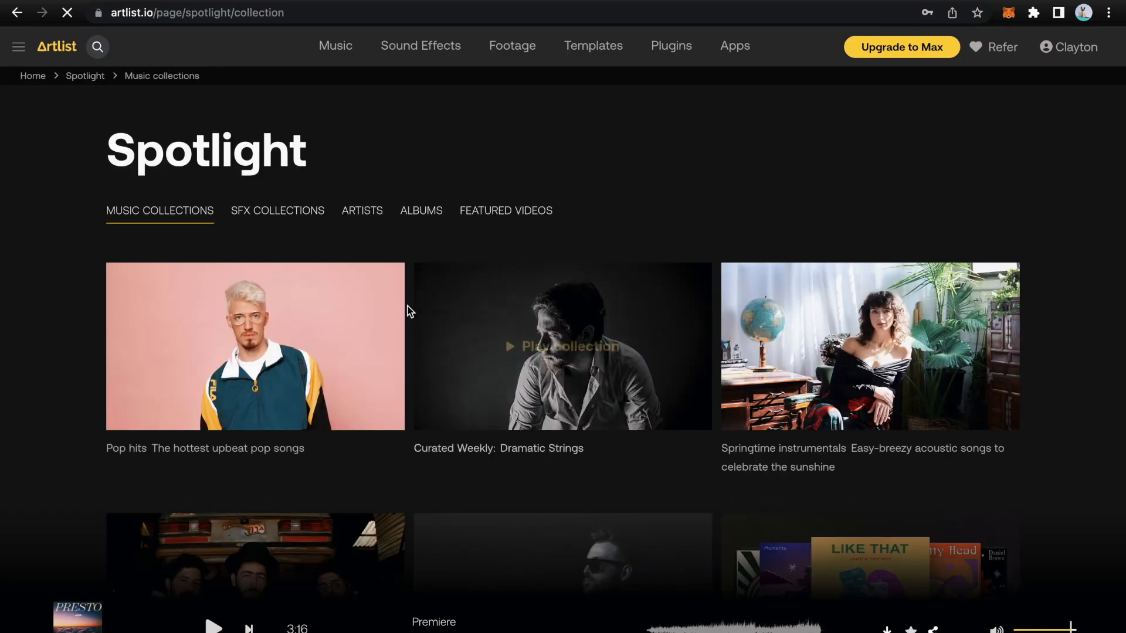
scroll(407, 311, down, 3)
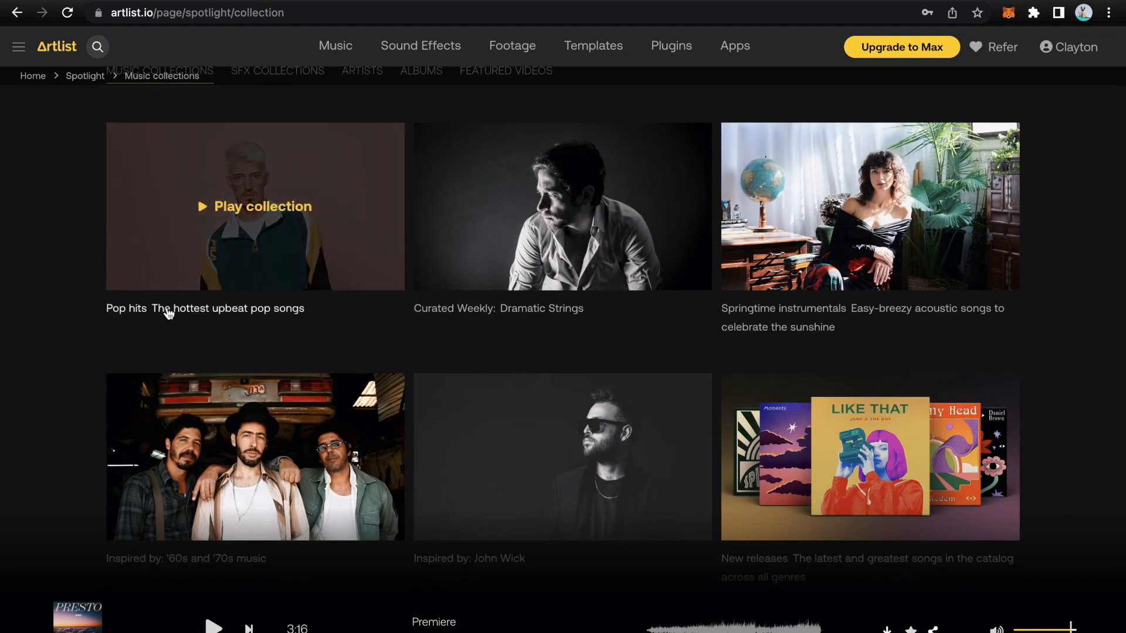
scroll(487, 378, down, 10)
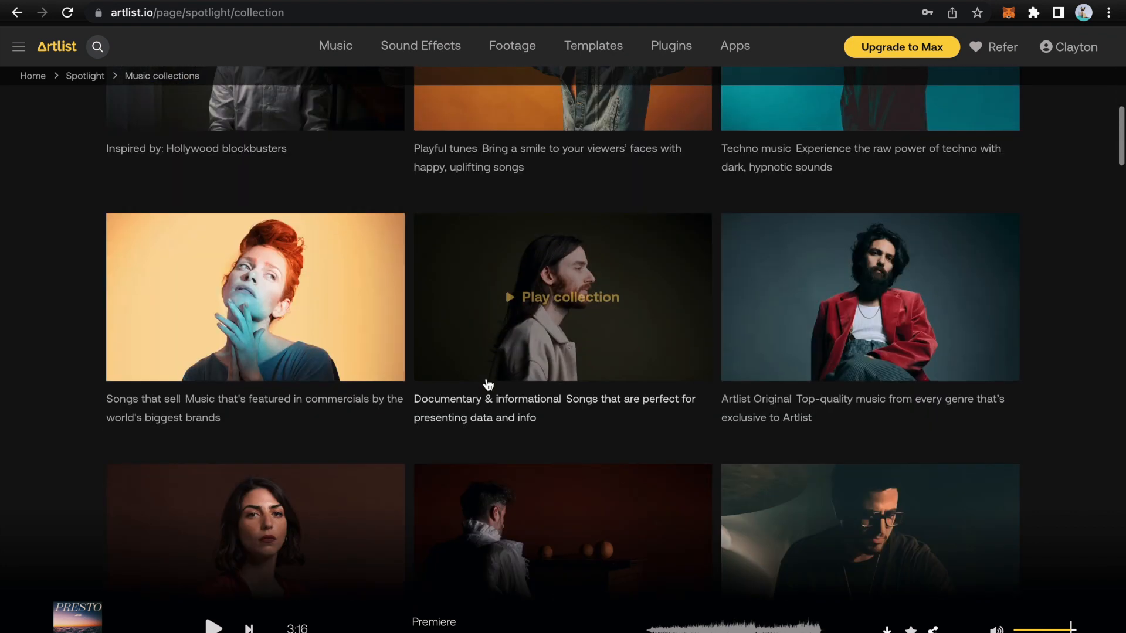
scroll(486, 382, up, 2)
scroll(492, 384, up, 10)
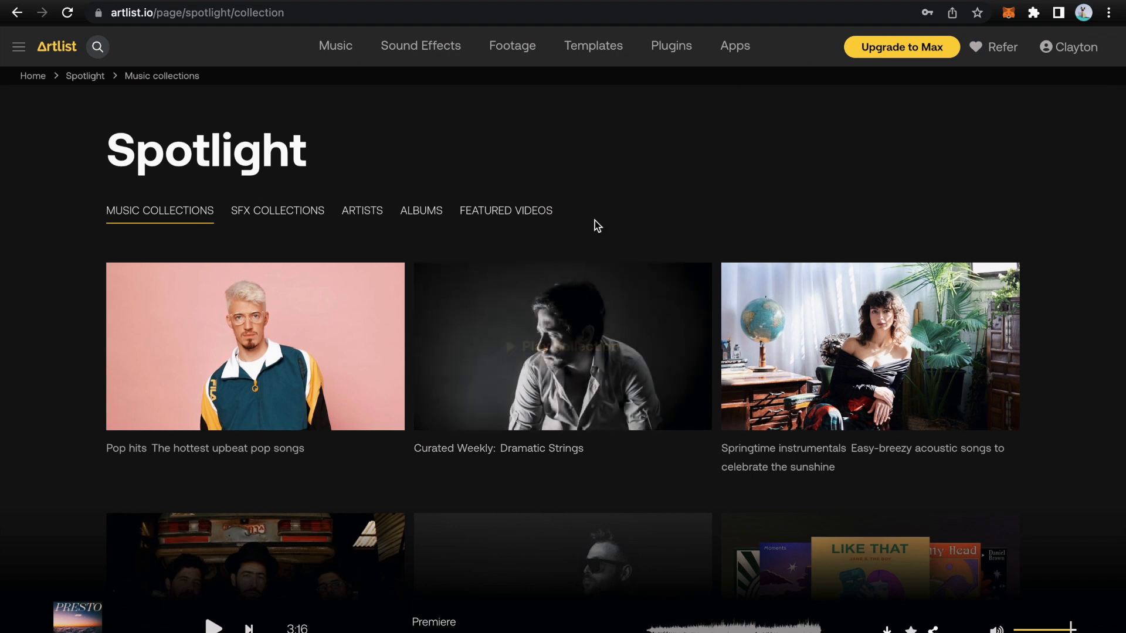
Return to the royalty-free music library and look over the Mood and Video Theme filters beside the song list
click(17, 12)
scroll(123, 385, down, 3)
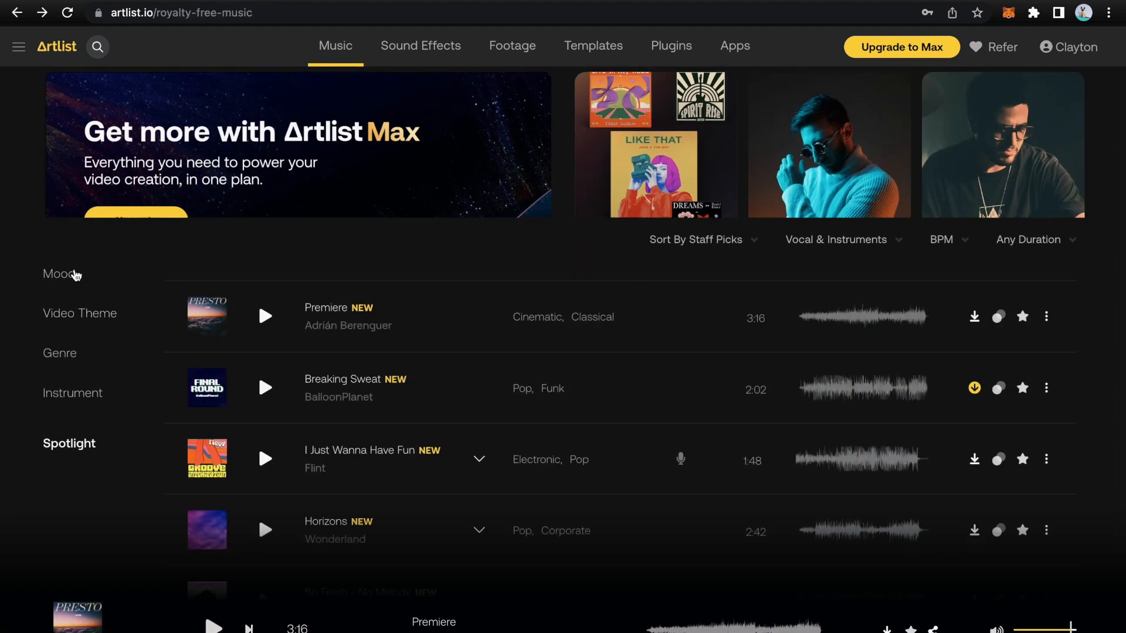
scroll(75, 274, down, 3)
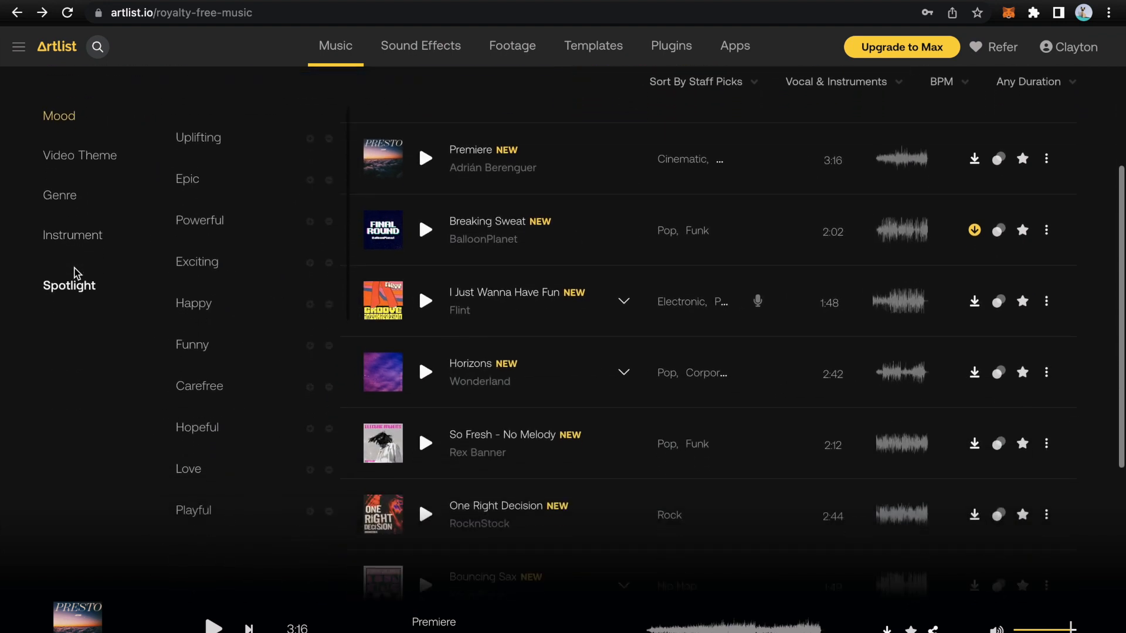
mouse_move(79, 164)
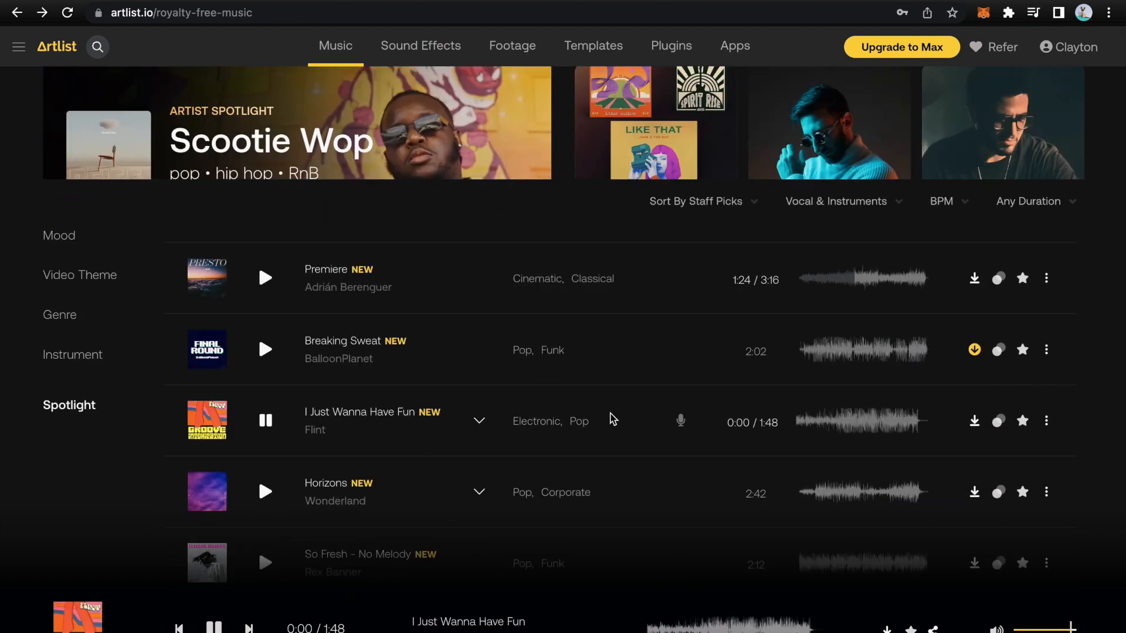
Preview the No Lead Vocals version of "I Just Wanna Have Fun" and download it as an MP3
click(265, 421)
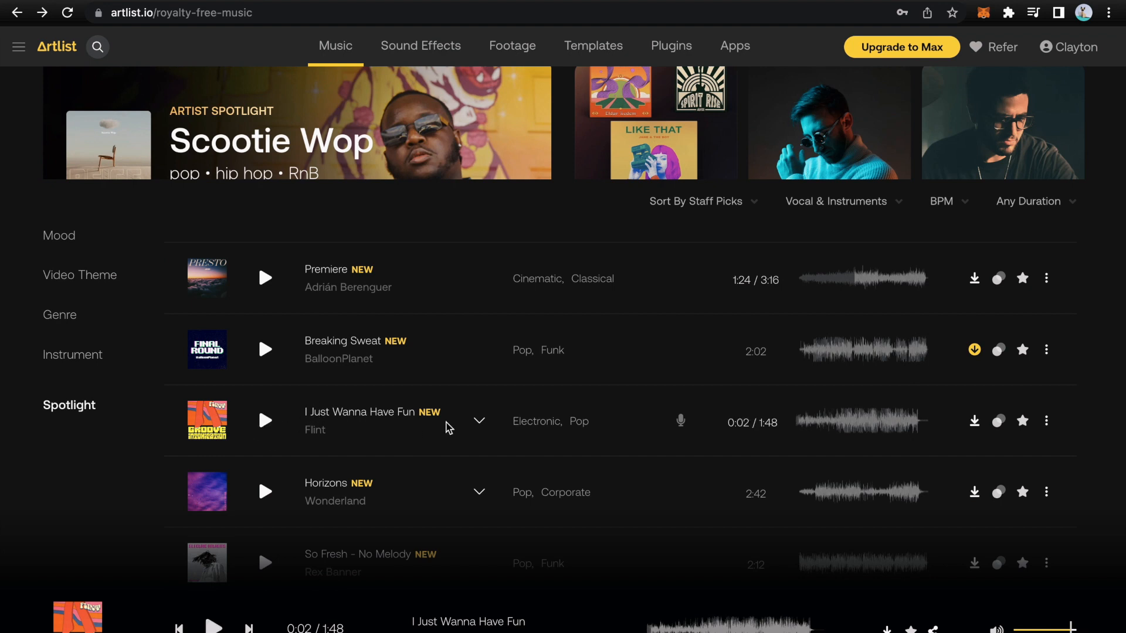
click(480, 421)
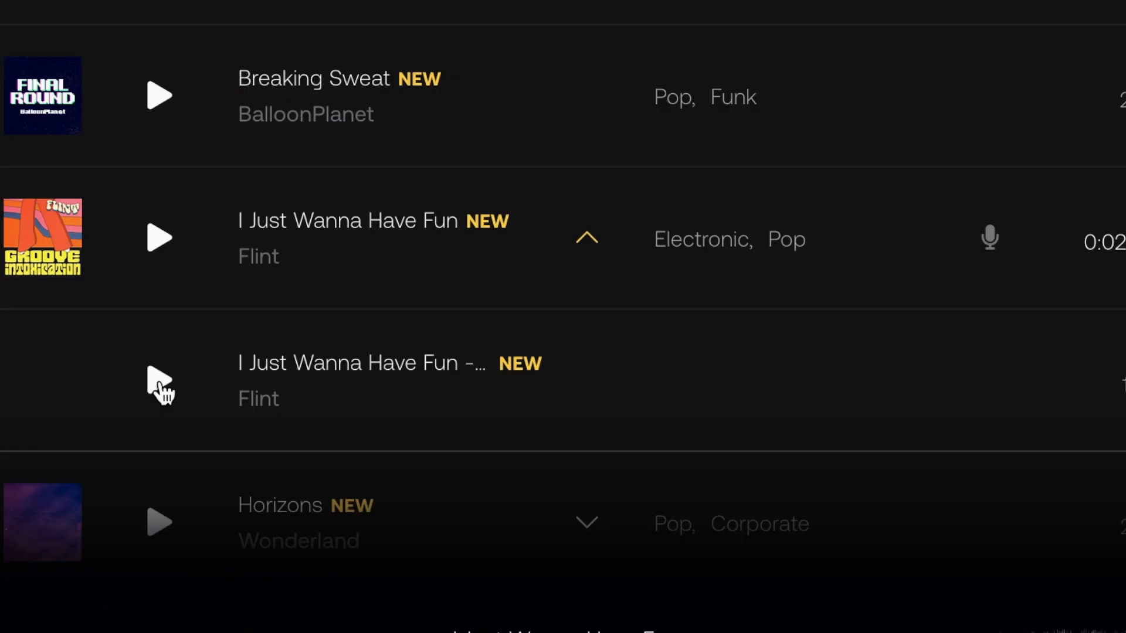
click(159, 383)
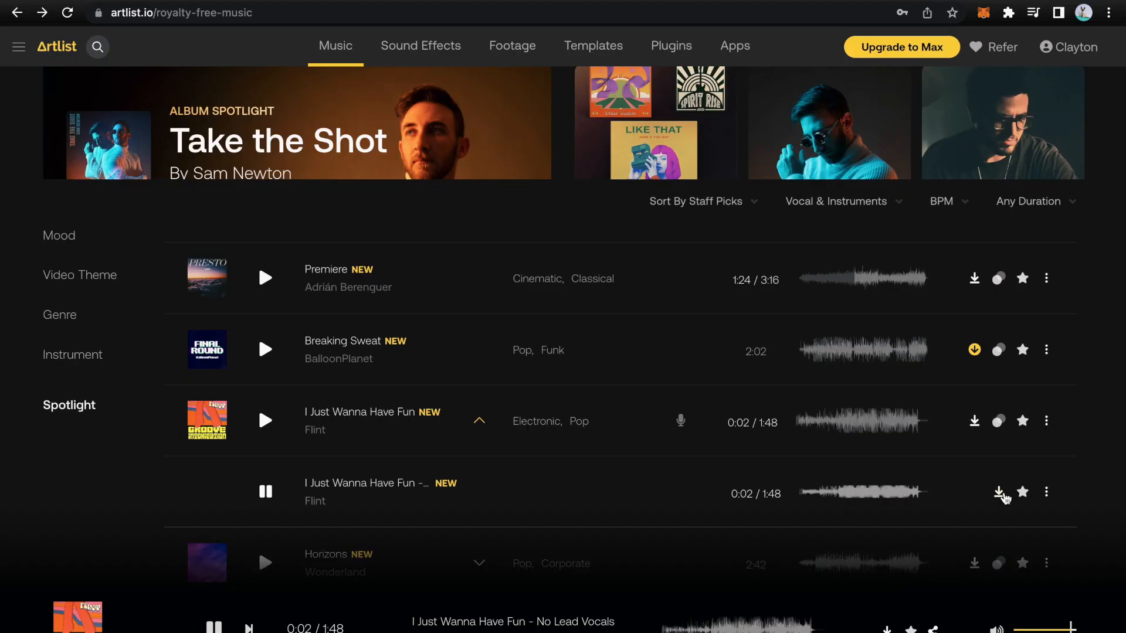
click(1000, 494)
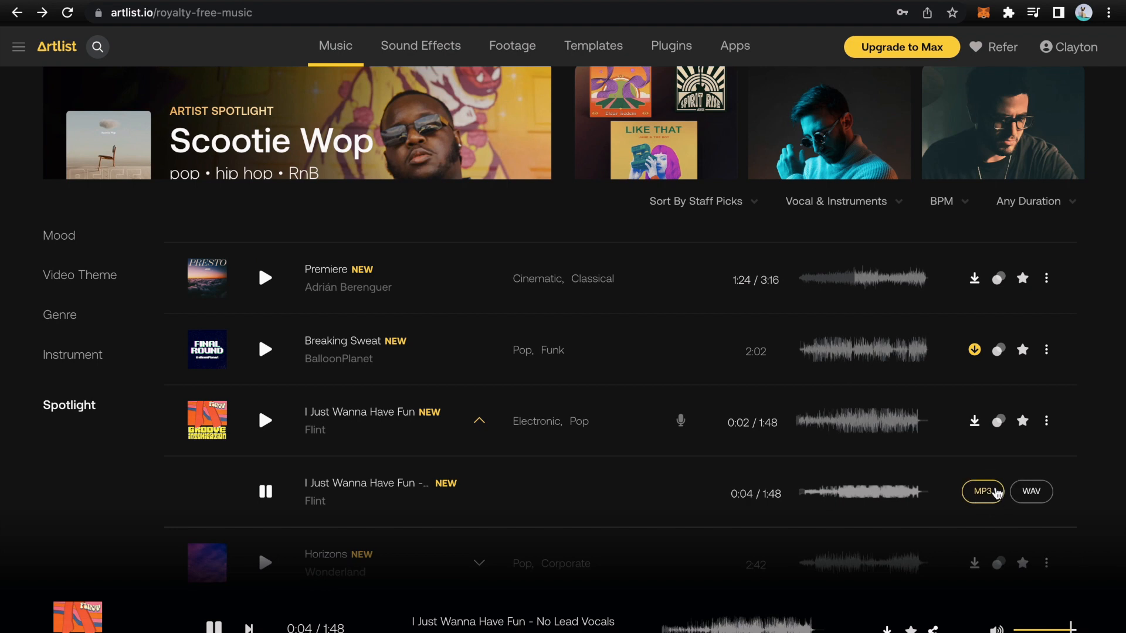
click(997, 492)
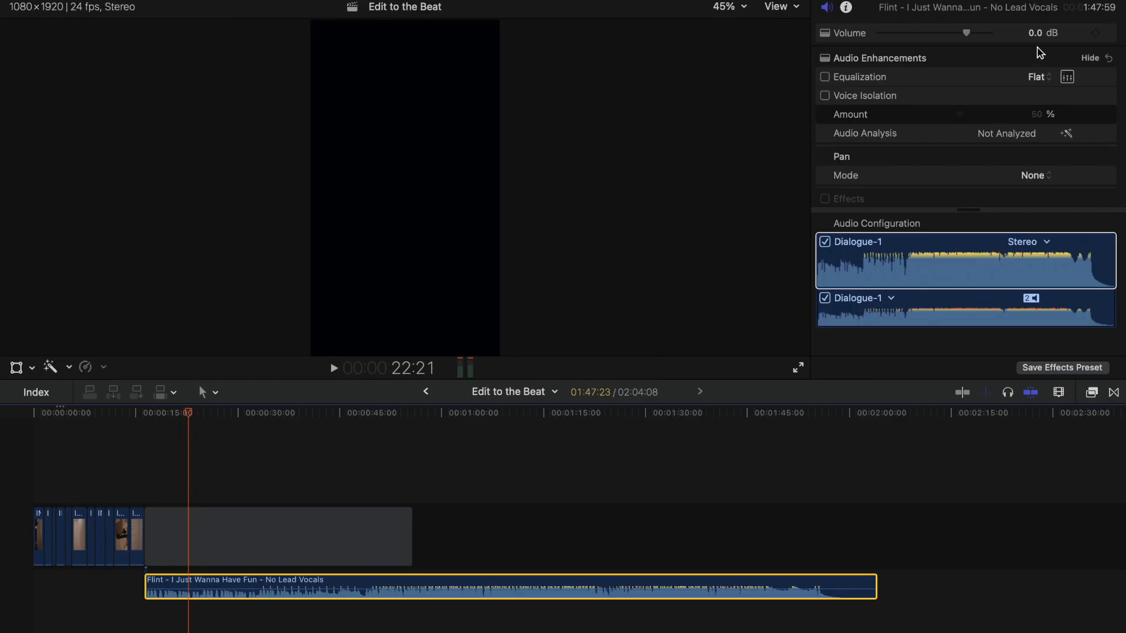
In Final Cut Pro, set the pan mode of the "I Just Wanna Have Fun - No Lead Vocals" clip to Music
scroll(920, 175, down, 2)
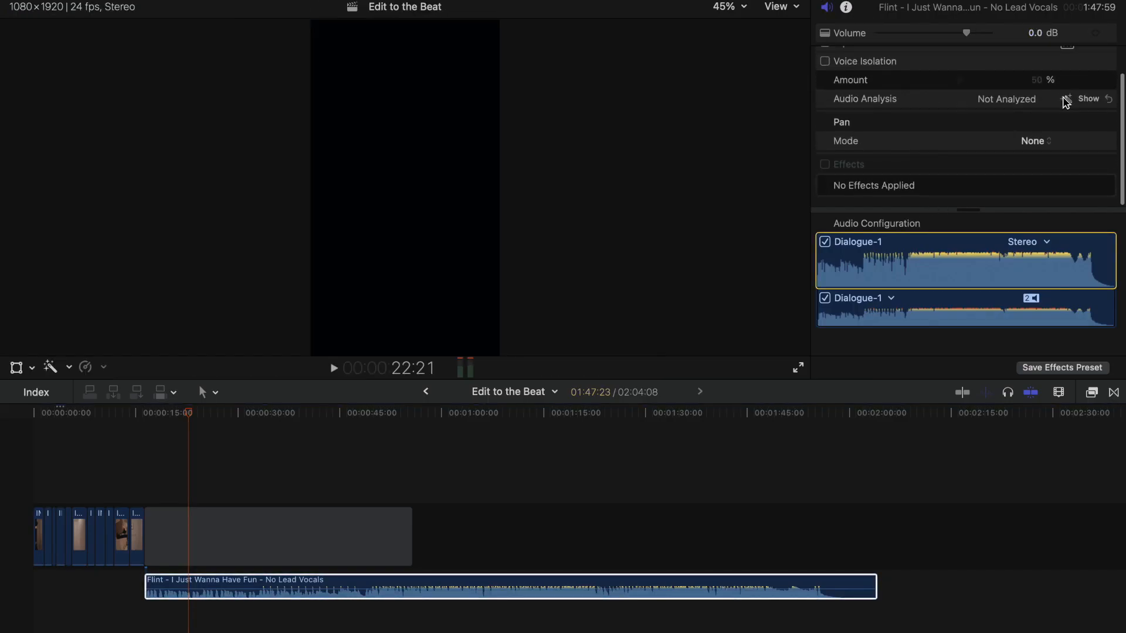
click(1031, 145)
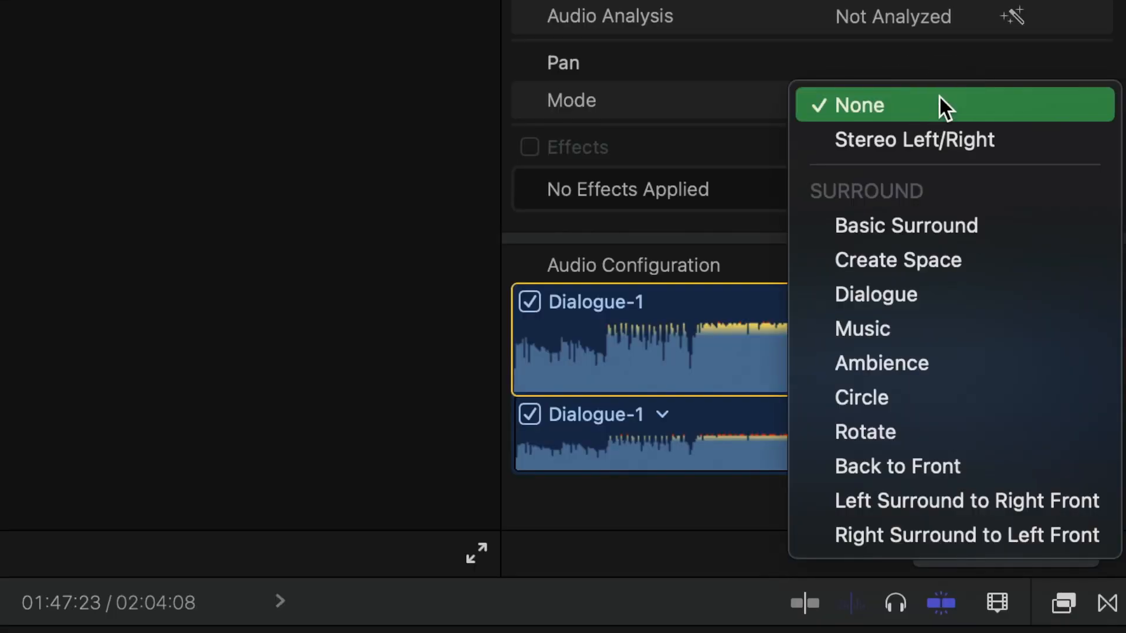
click(988, 260)
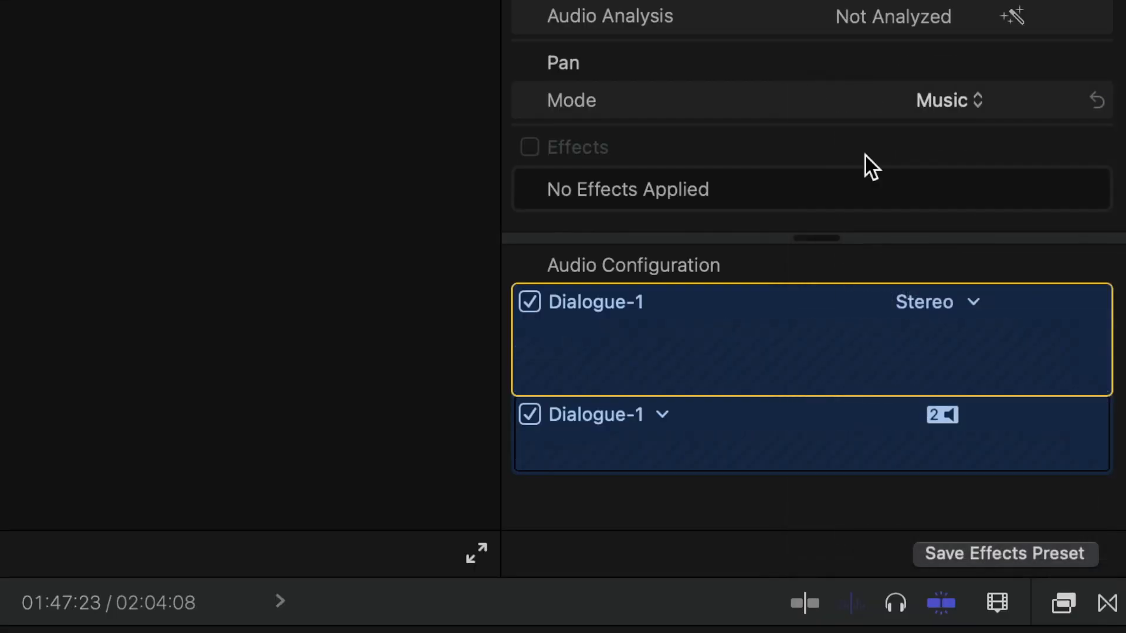
scroll(941, 131, down, 1)
click(941, 130)
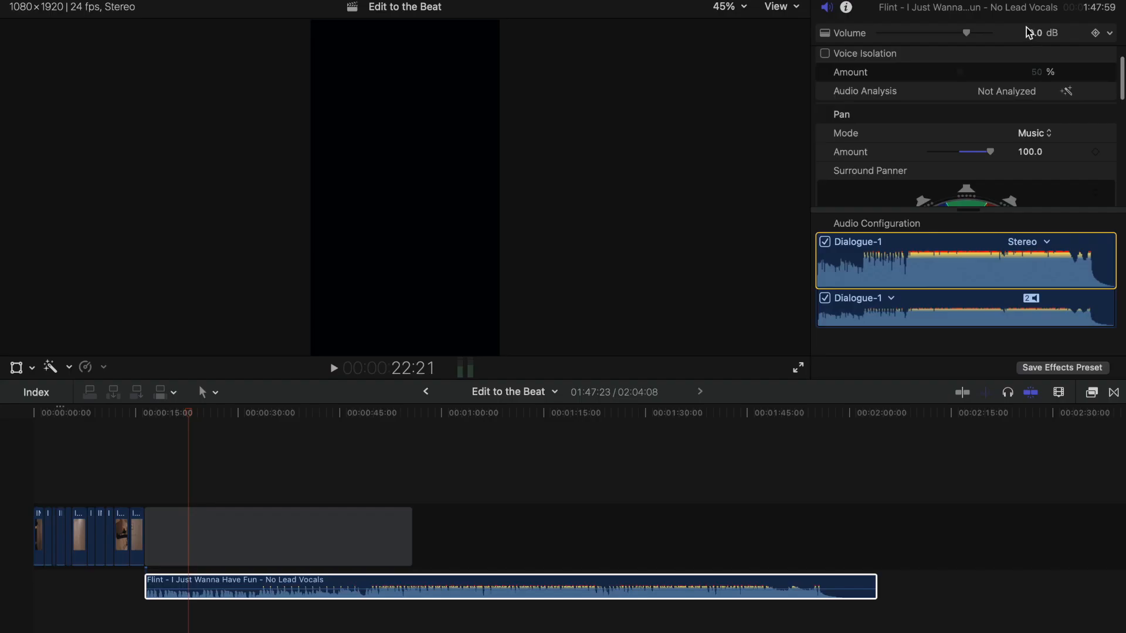
Lower the volume of the No Lead Vocals music clip to -20 dB
click(1035, 34)
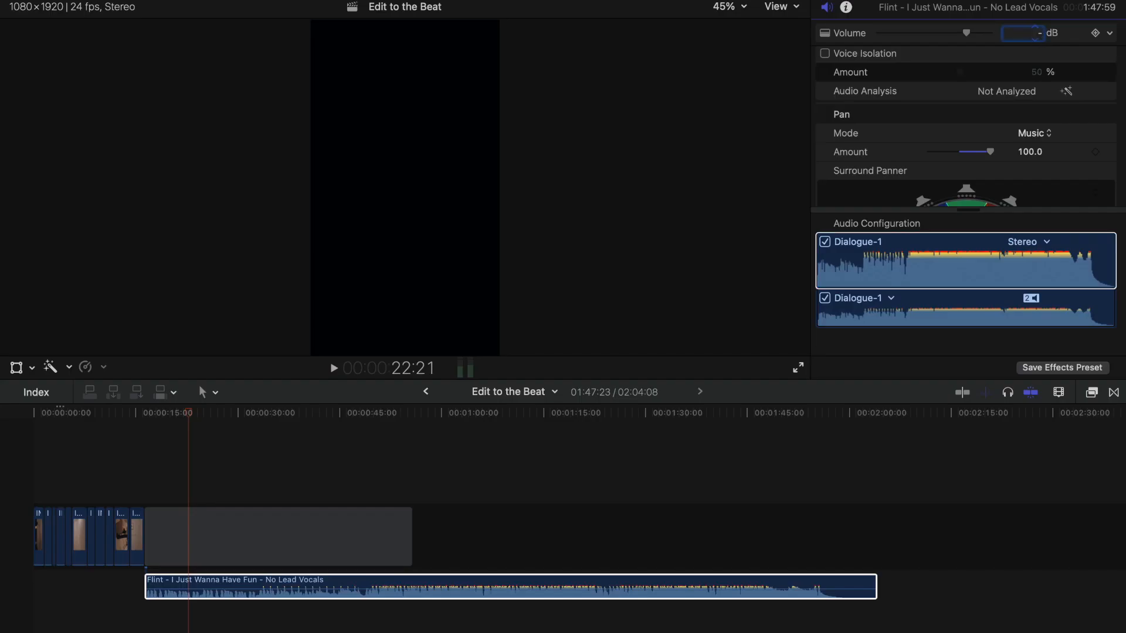
text(-20)
key(Return)
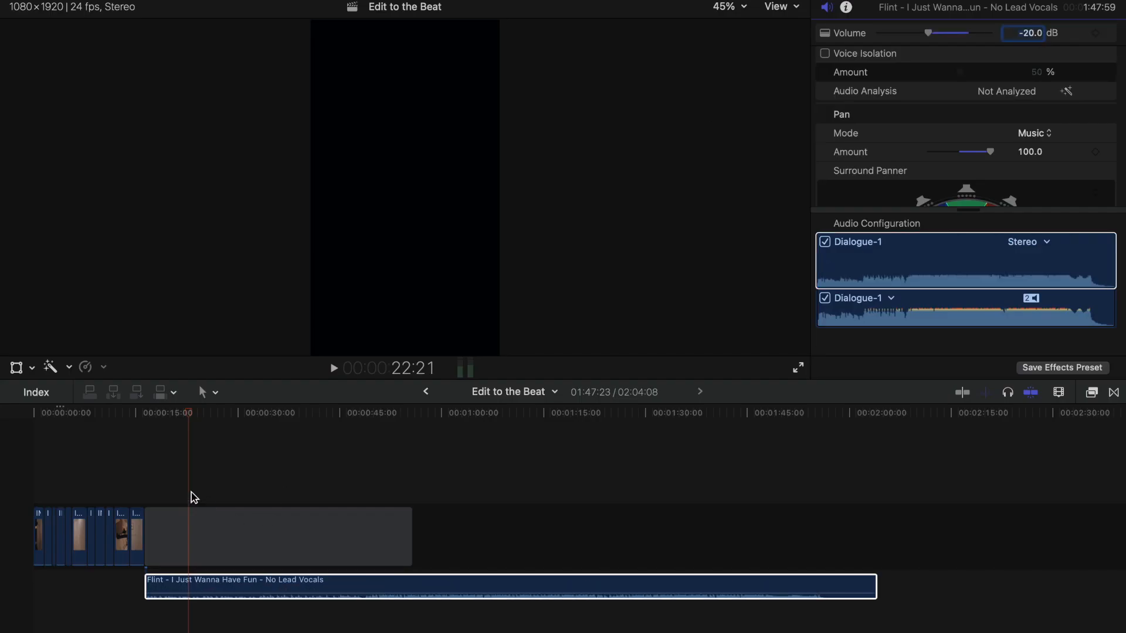
Place the playhead at the start of the music clip at 16:09 and trim a few frames off its beginning
click(150, 485)
key(super+equal)
key(super+equal)
key(super+equal)
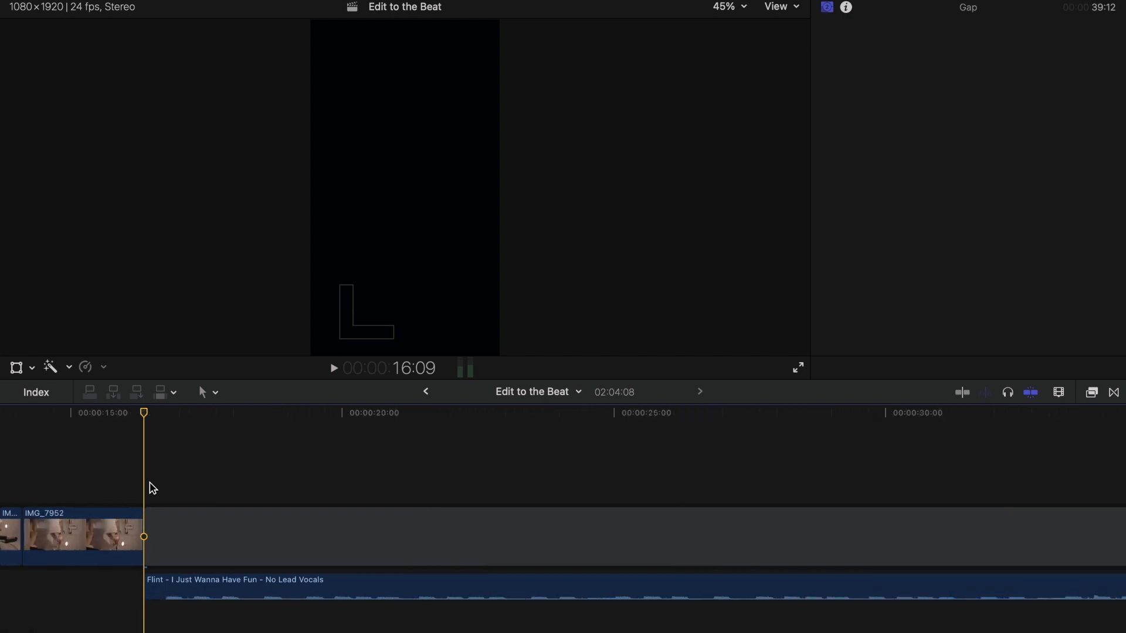
click(145, 586)
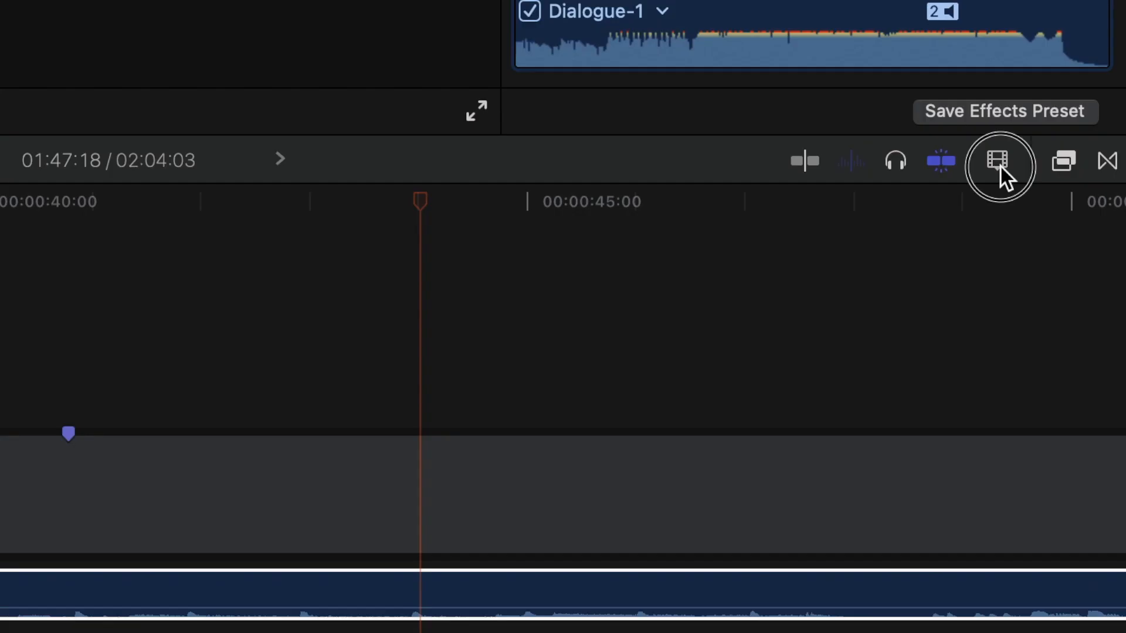
Set the timeline clips to the waveform-only display and increase their clip height
click(1058, 392)
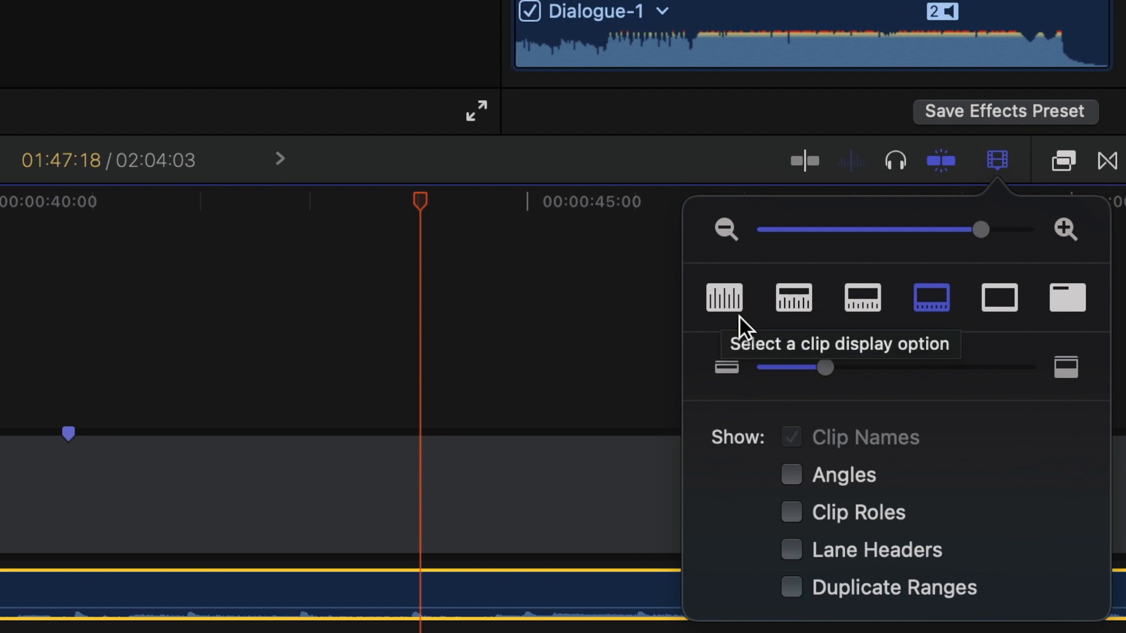
click(725, 298)
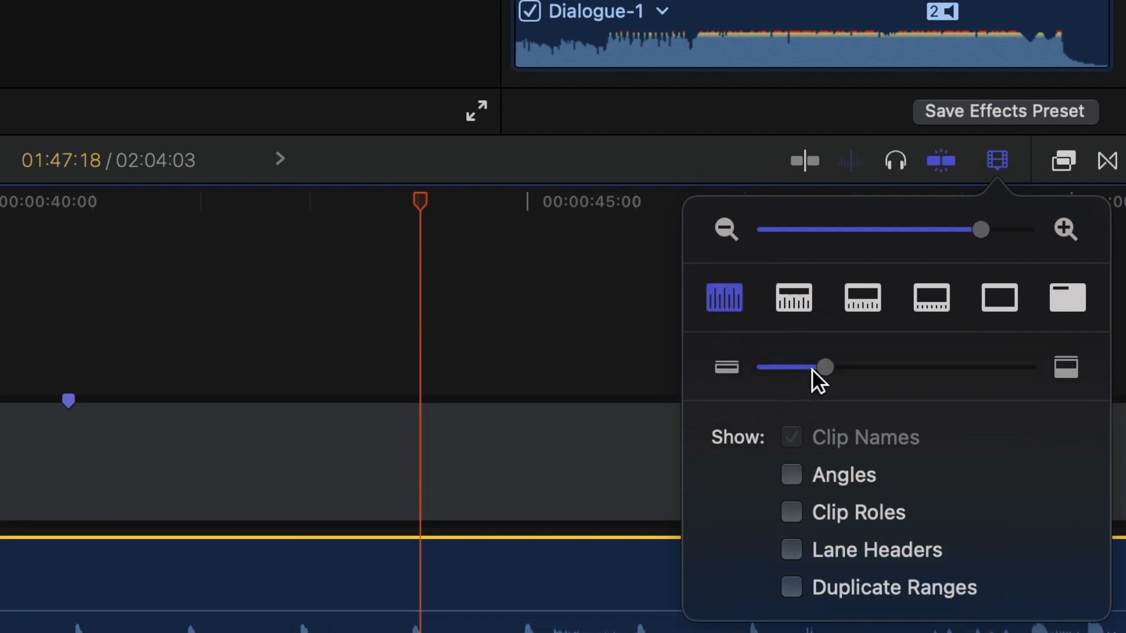
drag(812, 368, 879, 366)
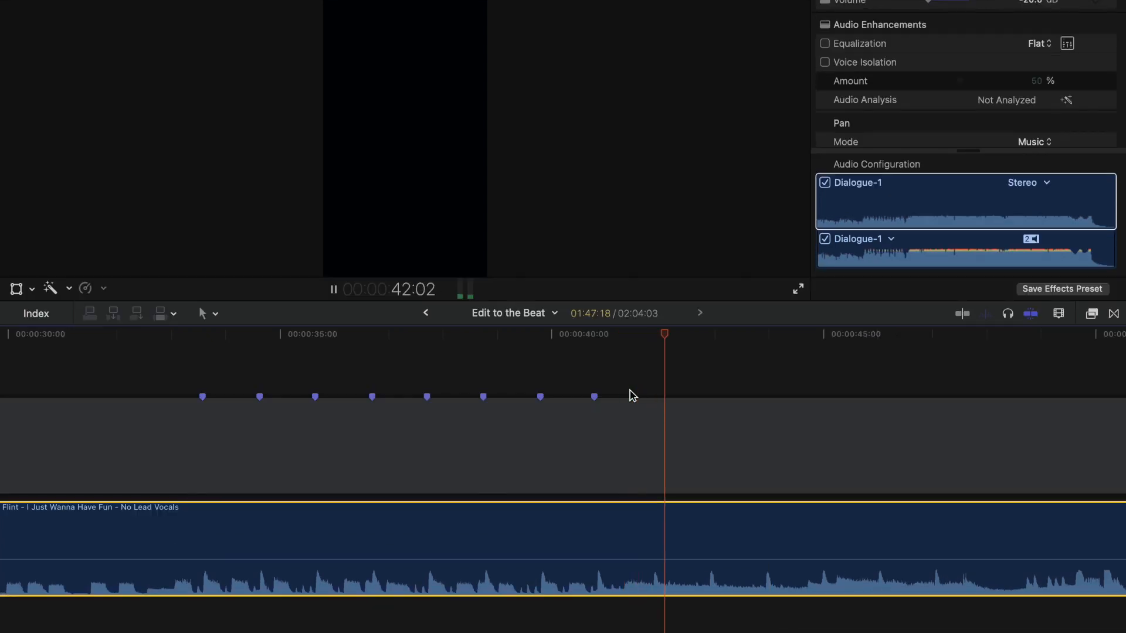
Extend the end of the gap clip above the music and play the opening section through its two markers
key(space)
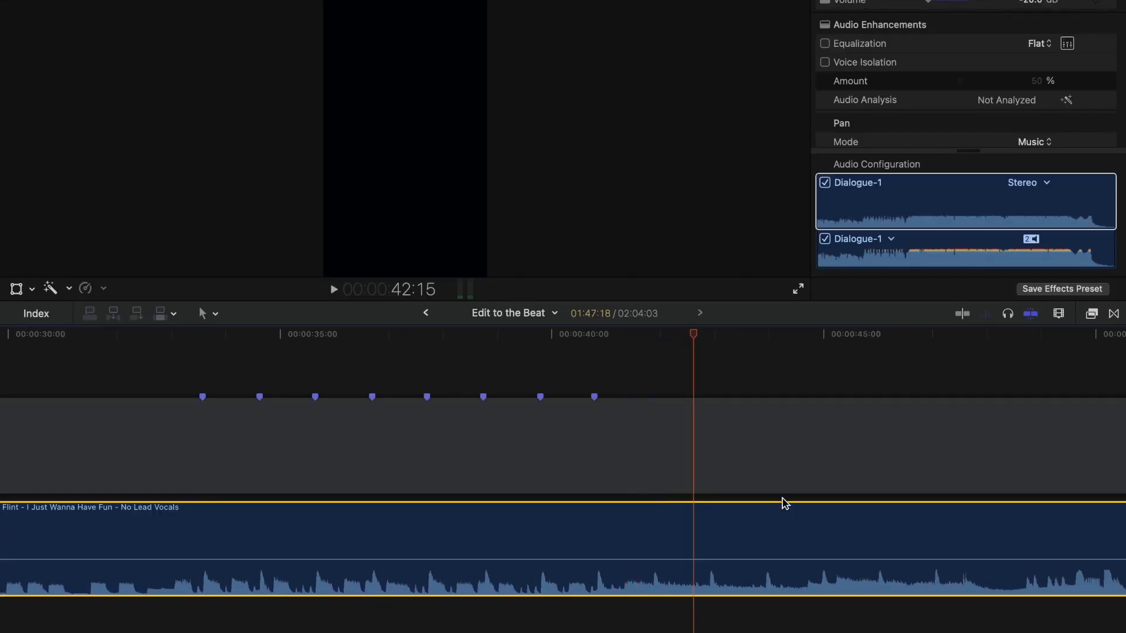
key(space)
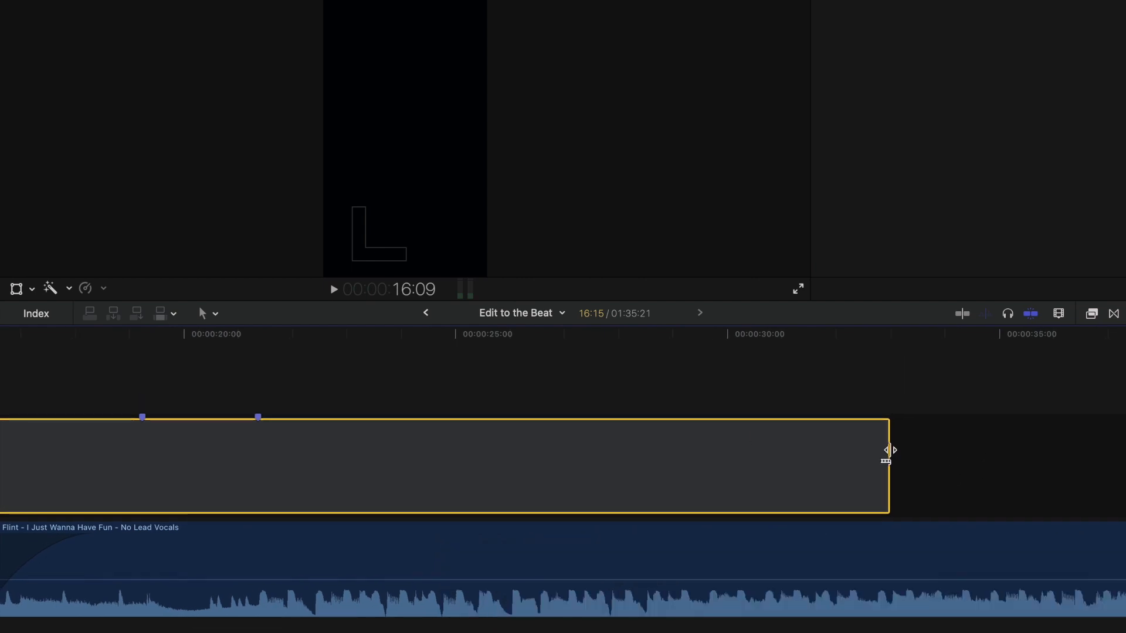
drag(887, 453, 947, 467)
key(space)
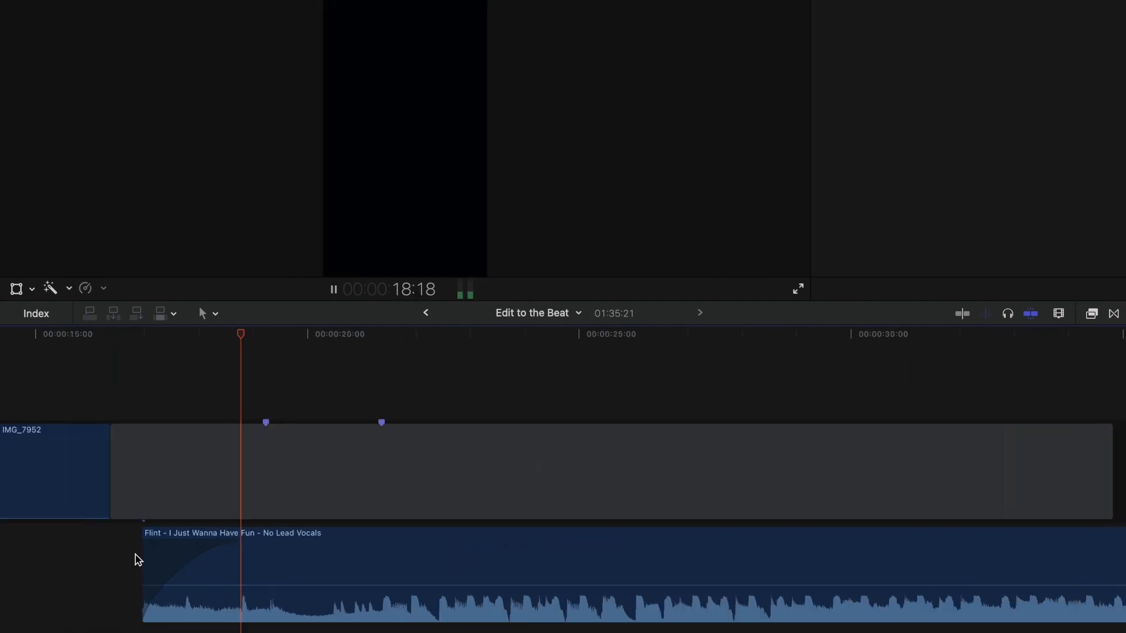
key(space)
key(space)
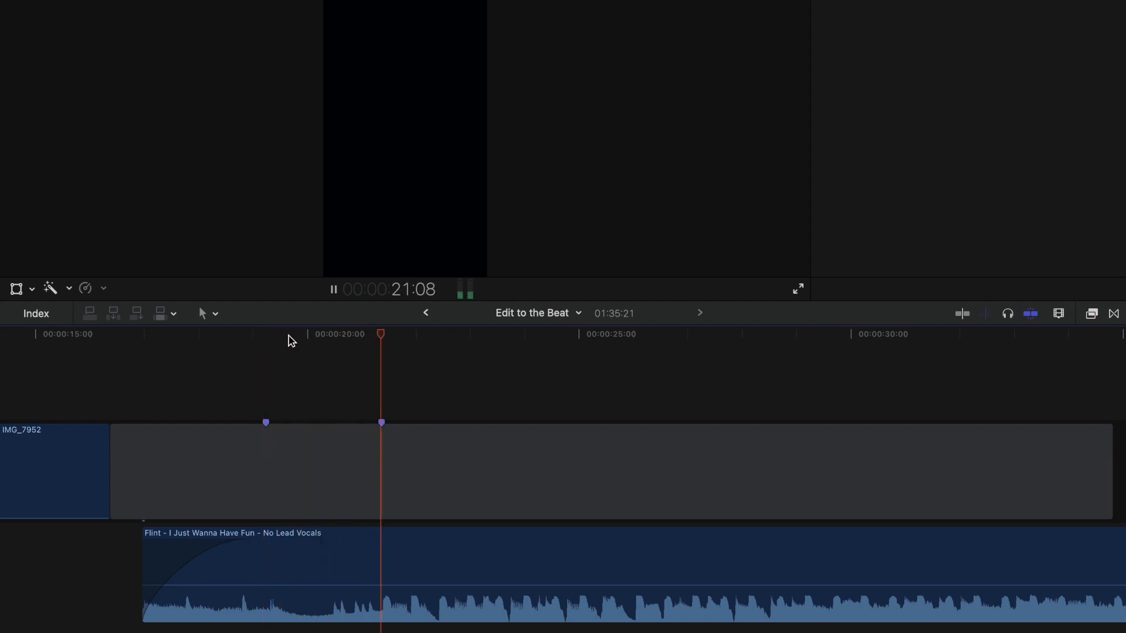
key(space)
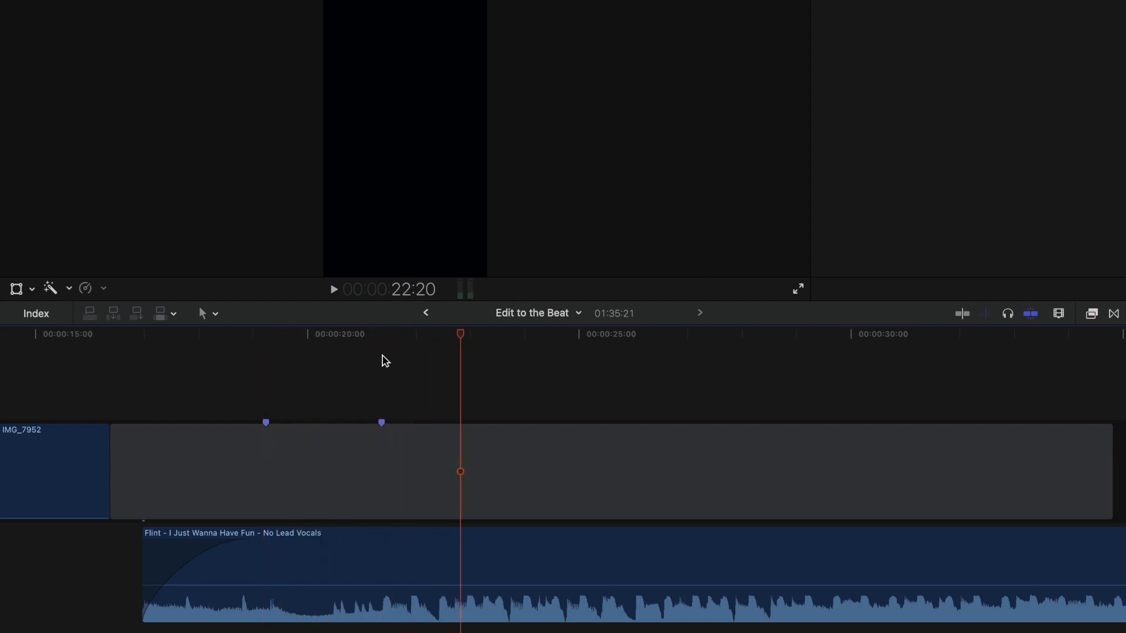
From the marker at 21:09, play the music and add beat markers to the gap clip at 22:22 and 23:22
click(383, 362)
key(super+equal)
key(super+equal)
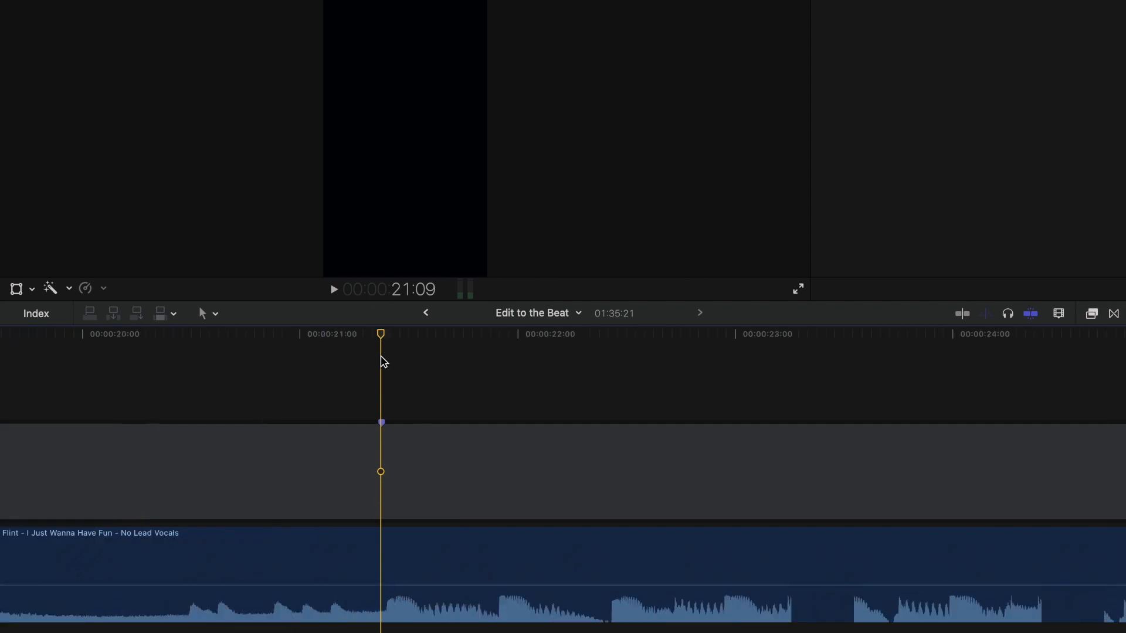
key(space)
key(Right)
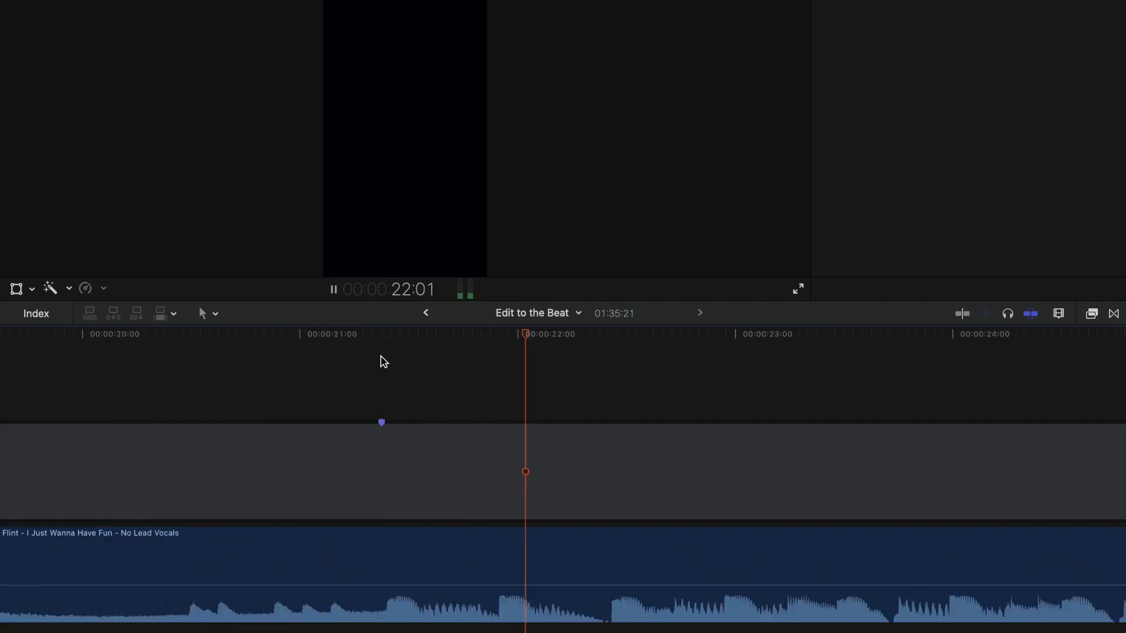
key(space)
key(Left)
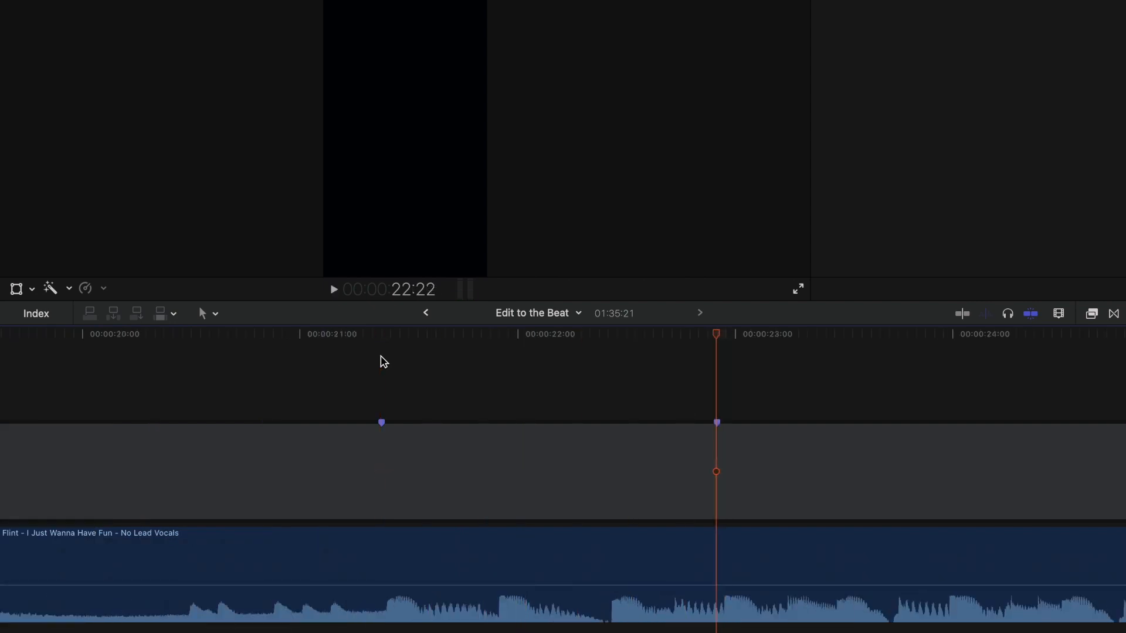
key(space)
key(space)
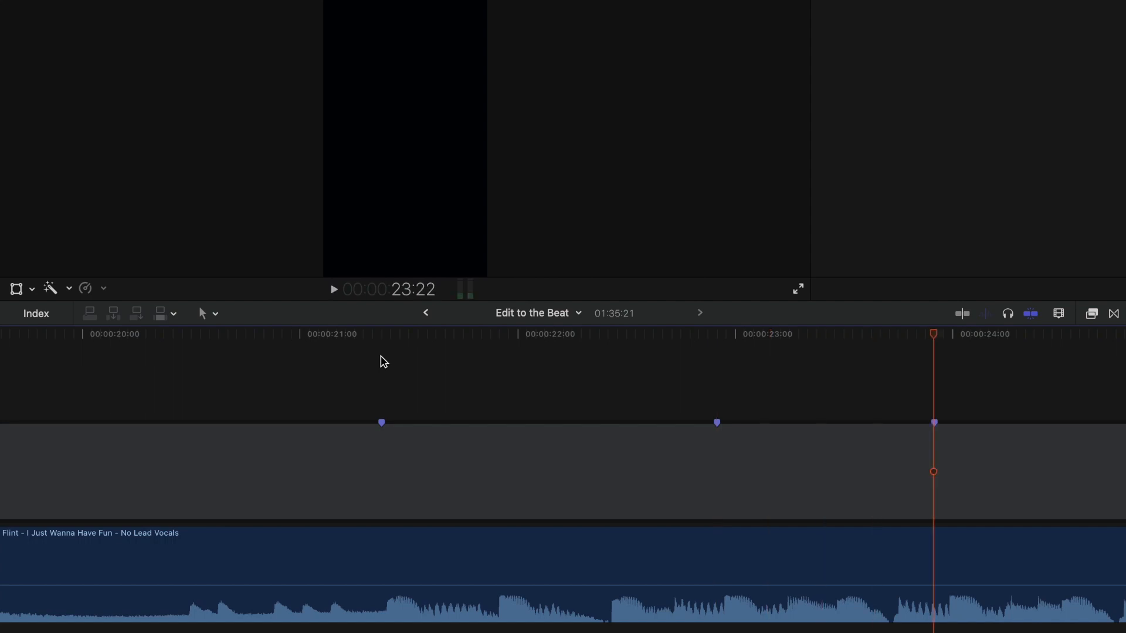
Move the newest beat marker on the gap clip forward by one frame to 23:23
key(Right)
key(Right)
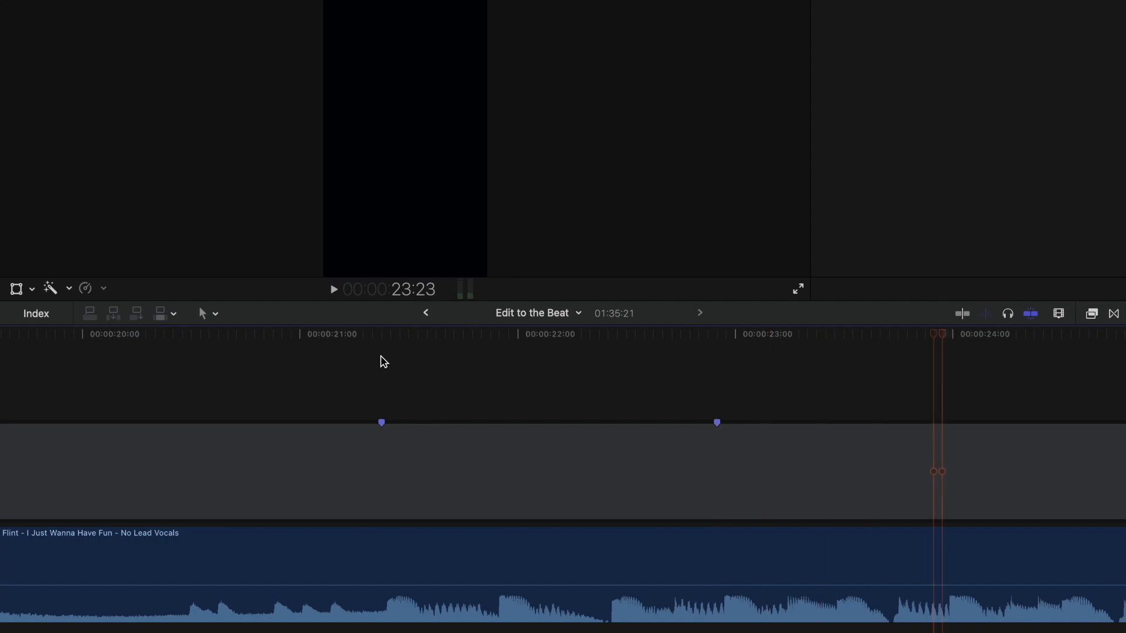
key(Left)
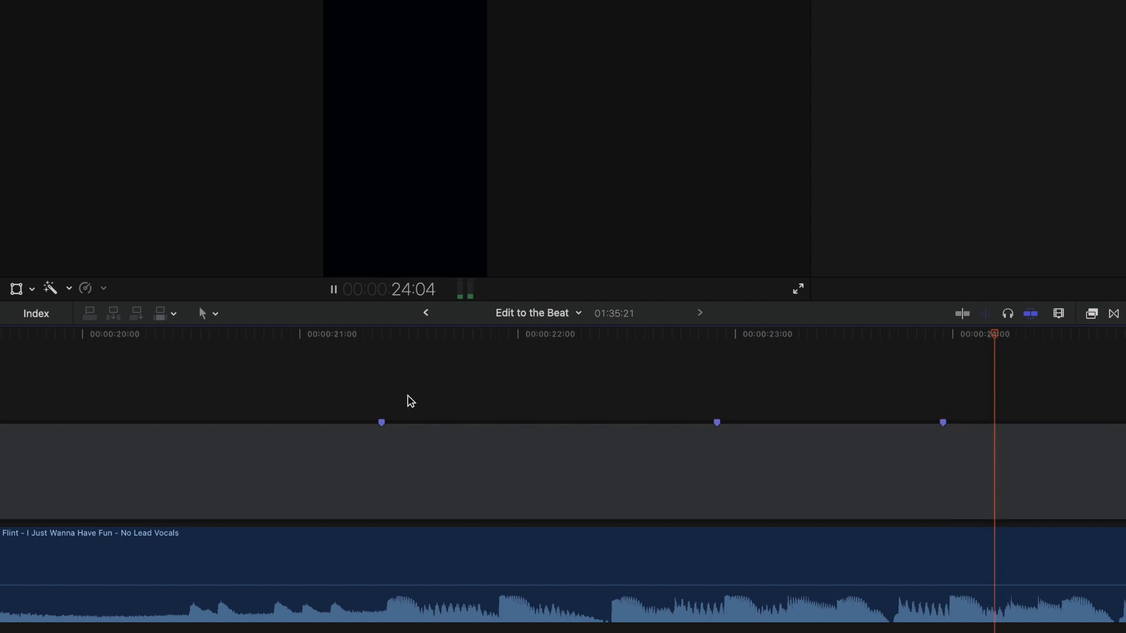
Play the music onward from the 23:23 marker, locate each beat, and add four more markers to the gap clip up to about 28 seconds
scroll(447, 411, right, 7)
key(space)
key(Left)
key(Left)
key(Left)
key(Left)
key(Left)
key(Left)
key(Left)
key(Left)
key(Left)
key(Left)
key(Left)
key(Left)
key(Left)
key(Left)
key(Left)
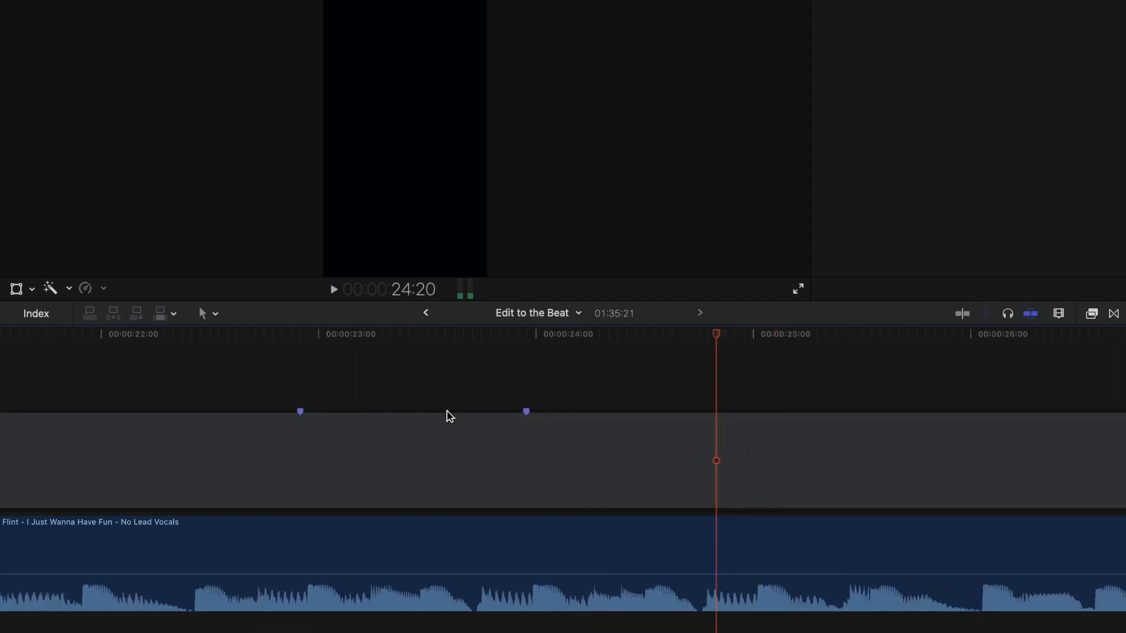
key(space)
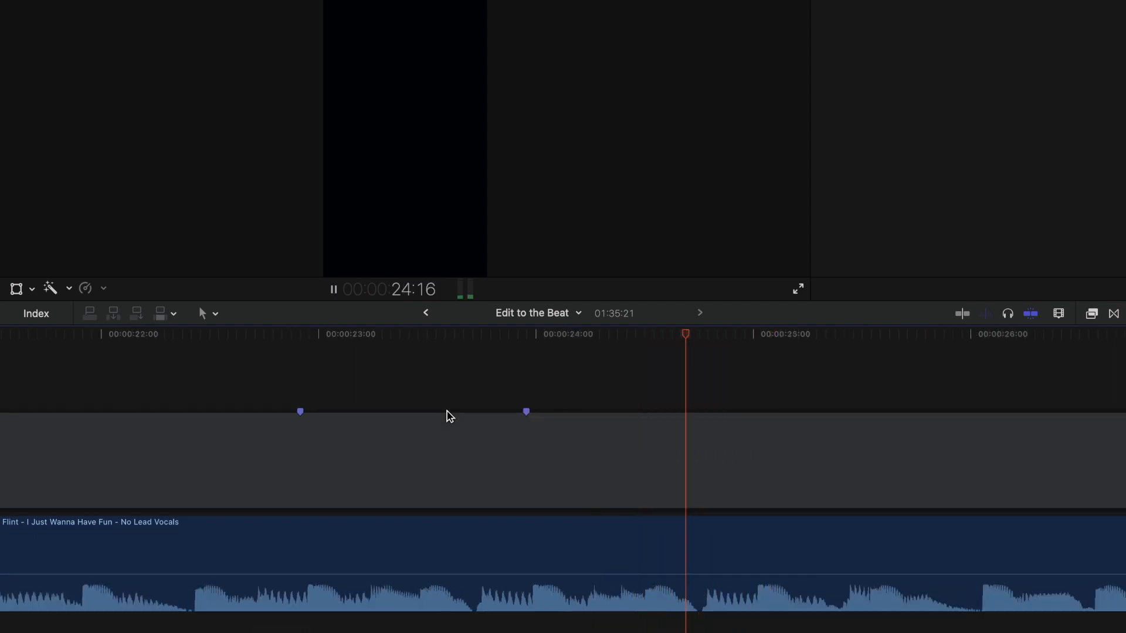
key(space)
key(shift+z)
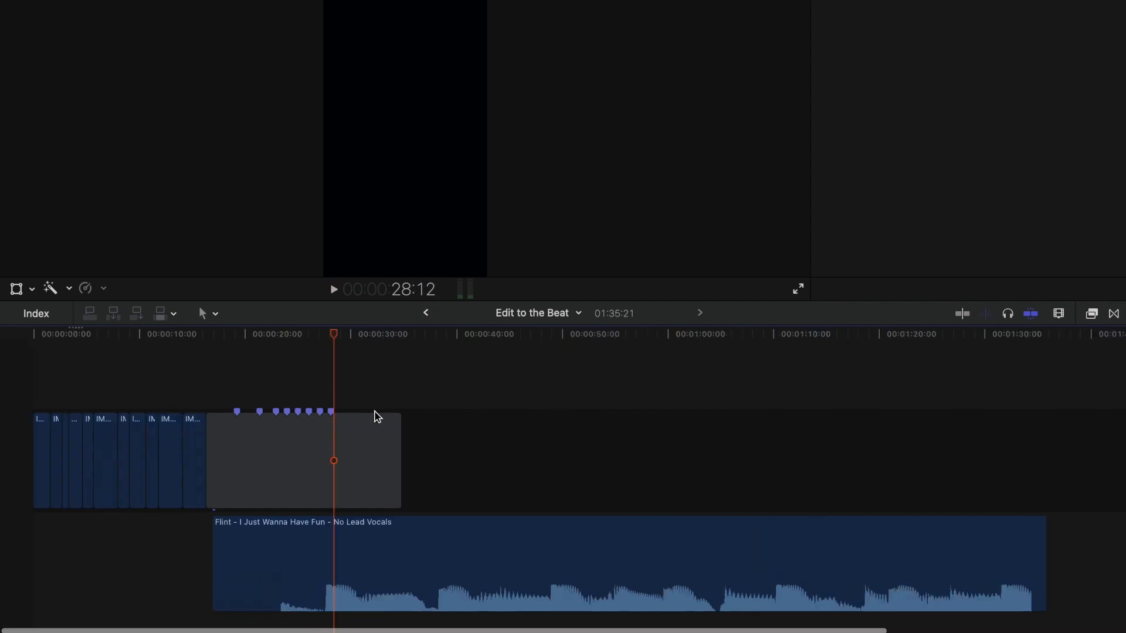
Move clip IMG_7948 out of the main storyline and connect it above the gap clip near the first beat marker
click(237, 401)
key(super+equal)
key(super+equal)
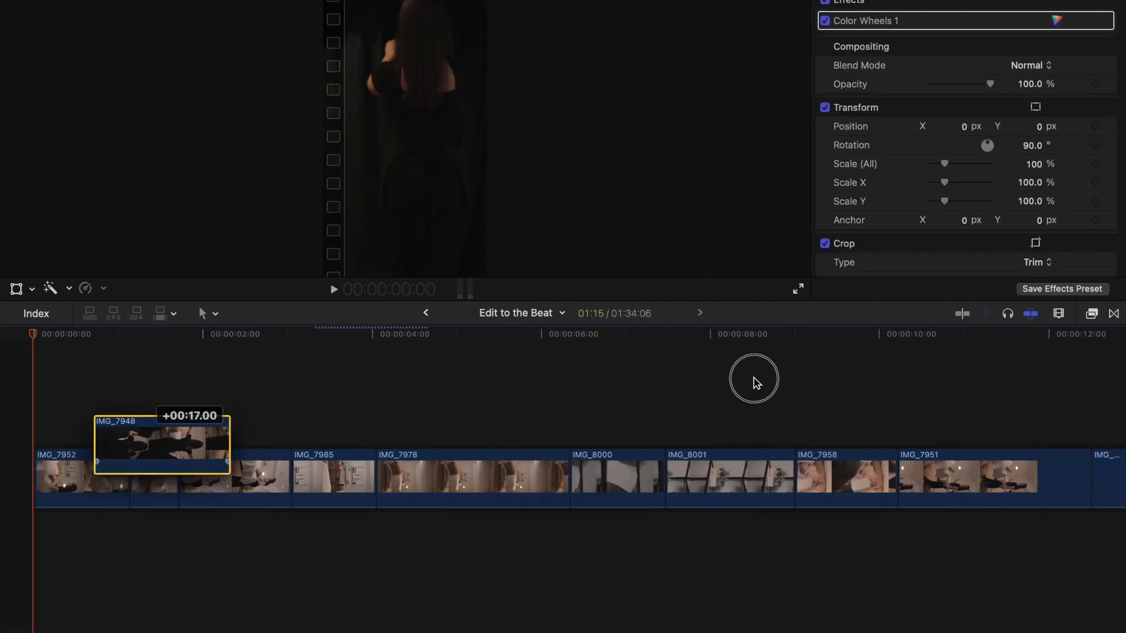
drag(753, 383, 1033, 435)
scroll(825, 440, right, 10)
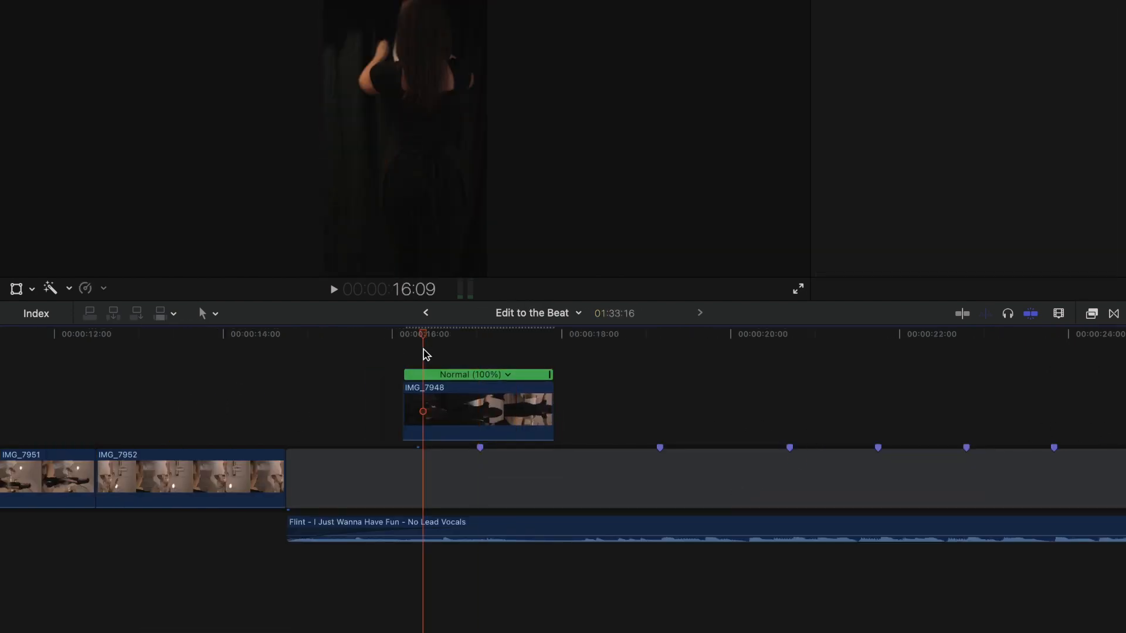
Step through IMG_7948 to the frame with the curtains opened at 16:20 and add a marker to the clip there
key(Right)
key(Right)
key(Right)
key(Right)
key(Right)
key(Right)
key(Right)
key(Right)
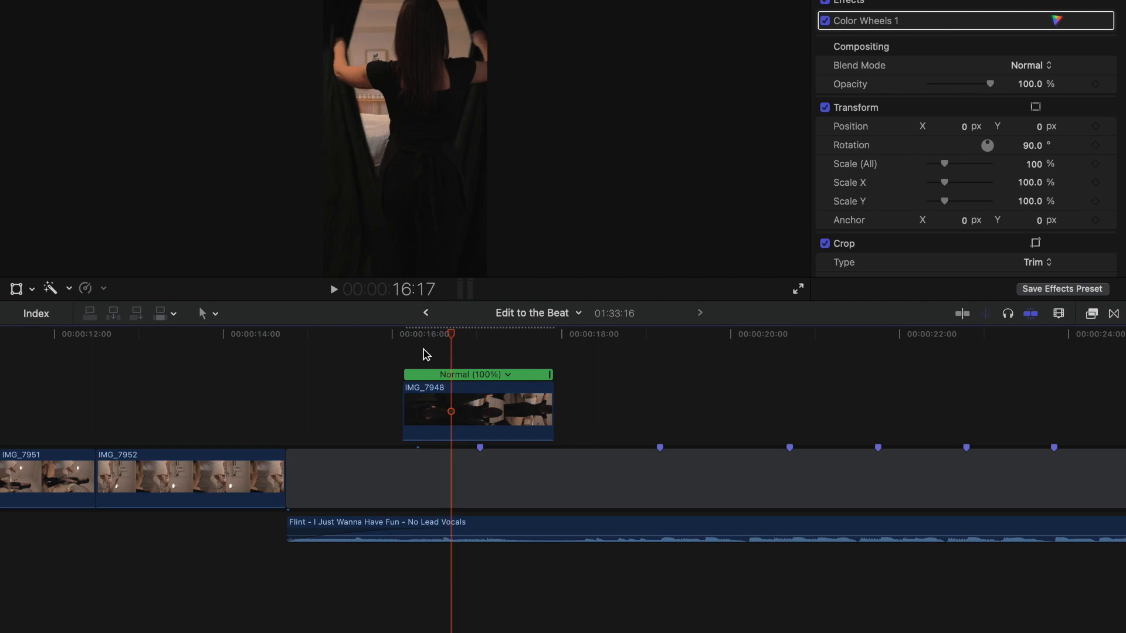
key(Right)
key(Right)
key(Right)
click(485, 417)
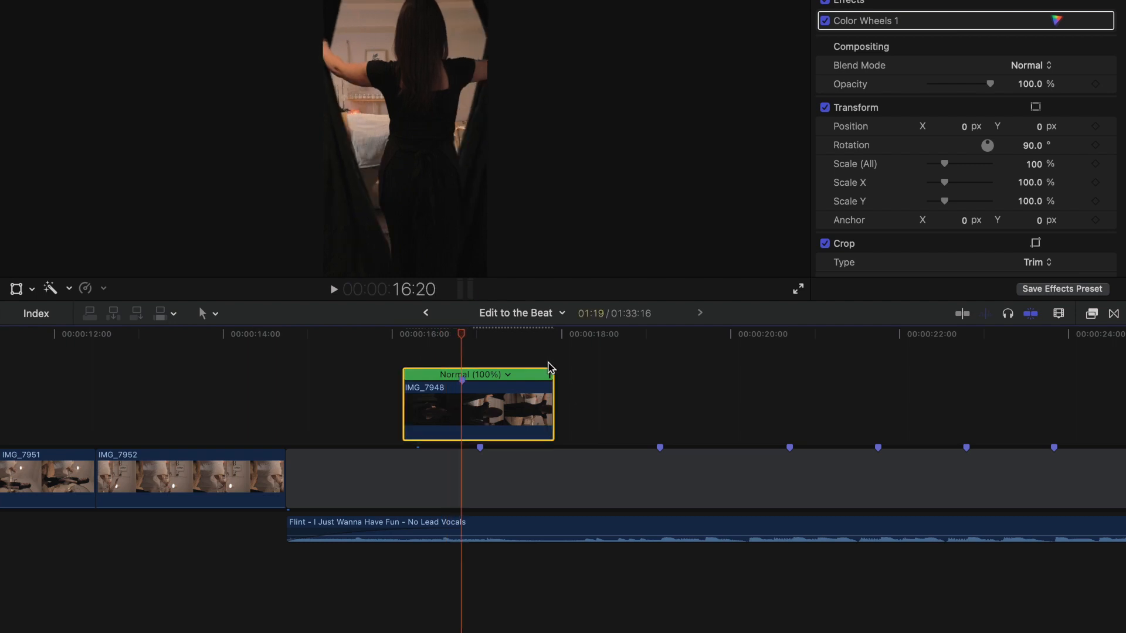
Slide IMG_7948 along the timeline so its marker lines up with the first beat marker on the gap clip
click(471, 337)
drag(470, 337, 487, 338)
drag(519, 416, 529, 415)
drag(461, 294, 460, 299)
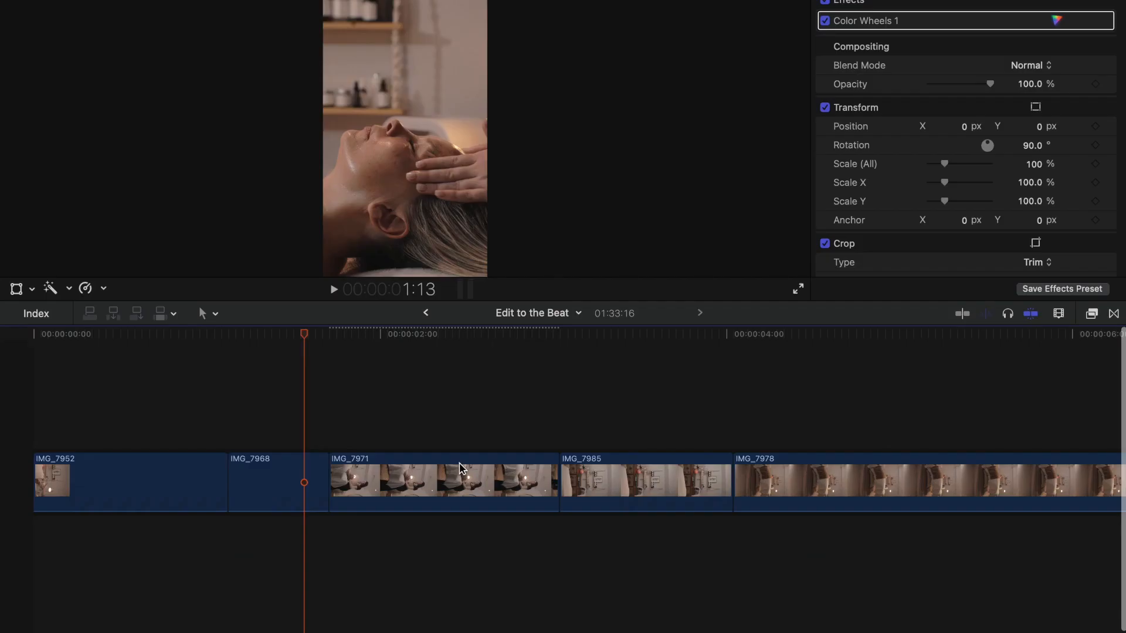
Connect IMG_7985 above the start of the gap clip and trim its end to 14:14
drag(147, 484, 1035, 409)
scroll(1032, 410, left, 3)
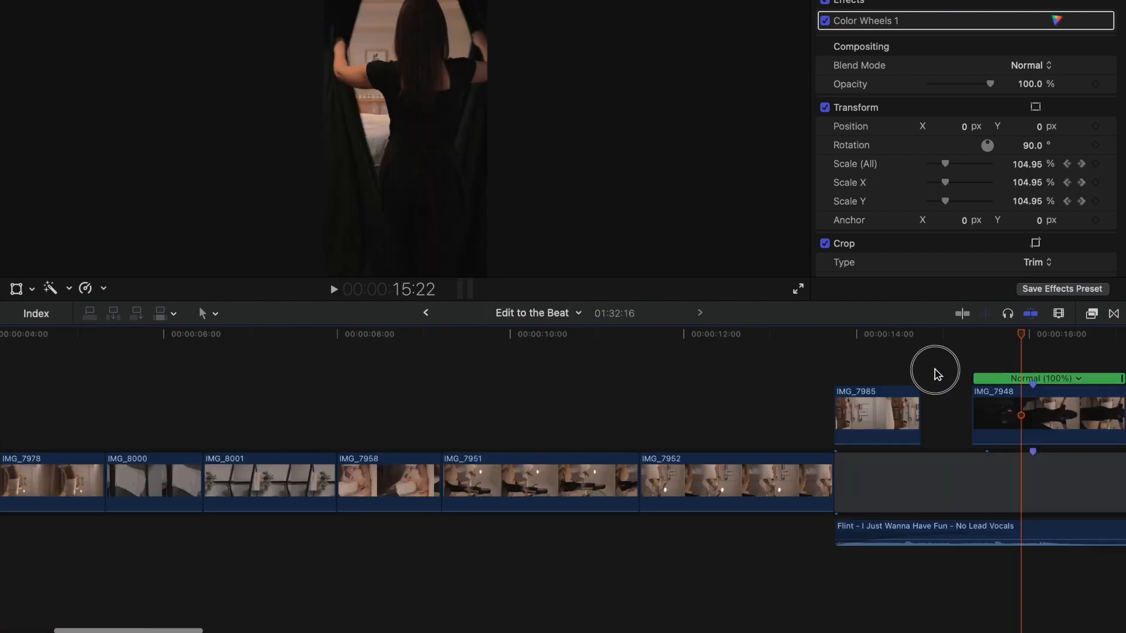
click(897, 365)
key(Right)
key(Right)
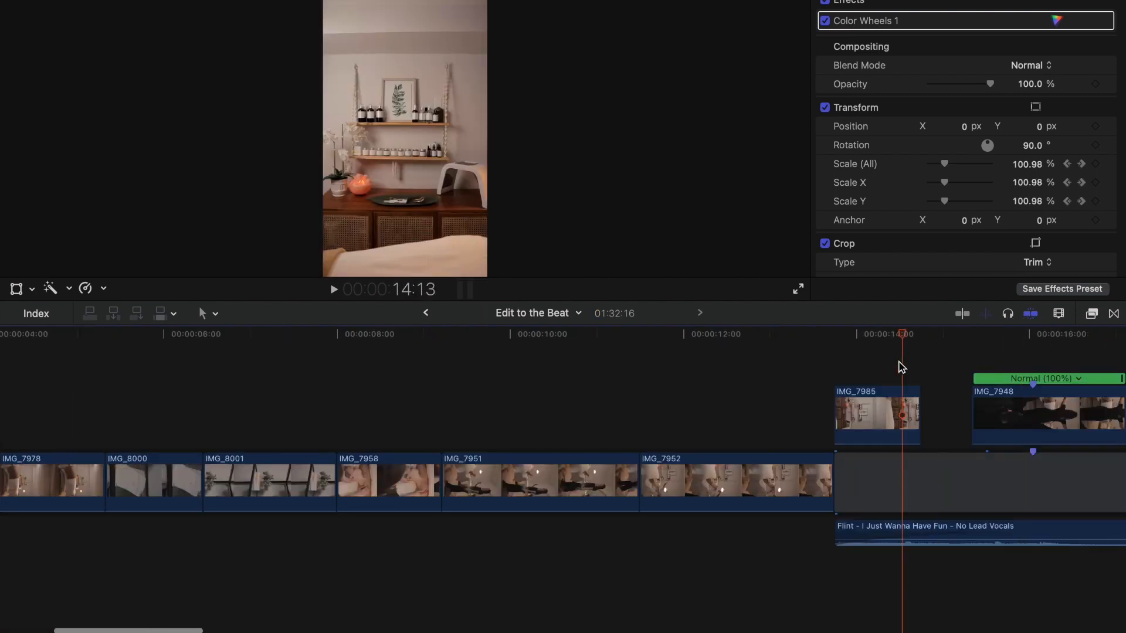
key(super+equal)
key(Right)
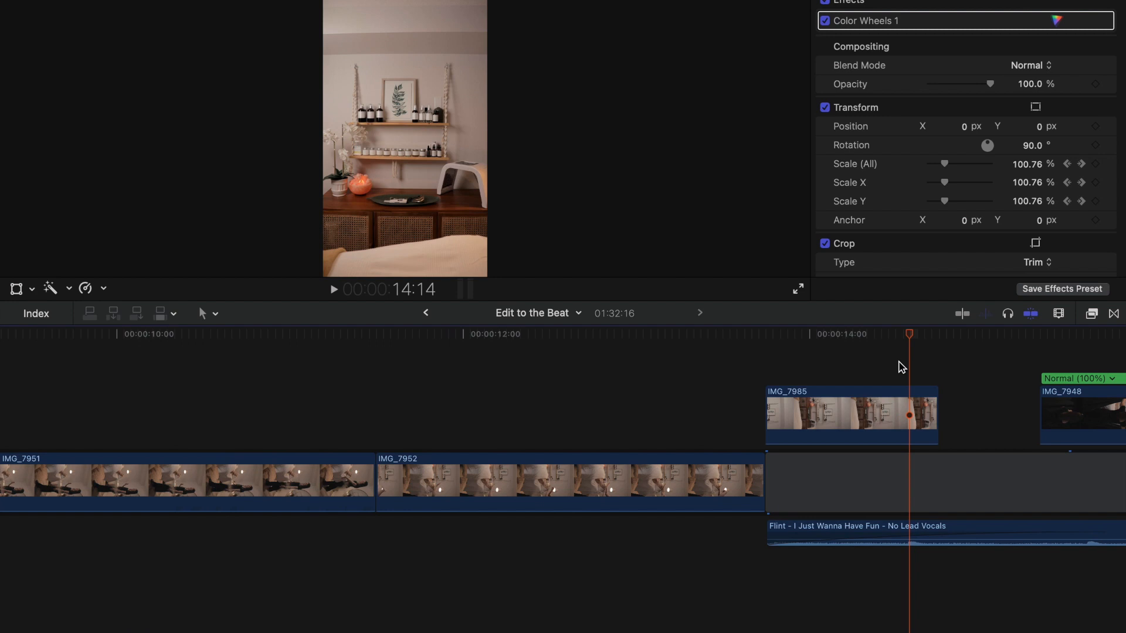
key(alt+bracketright)
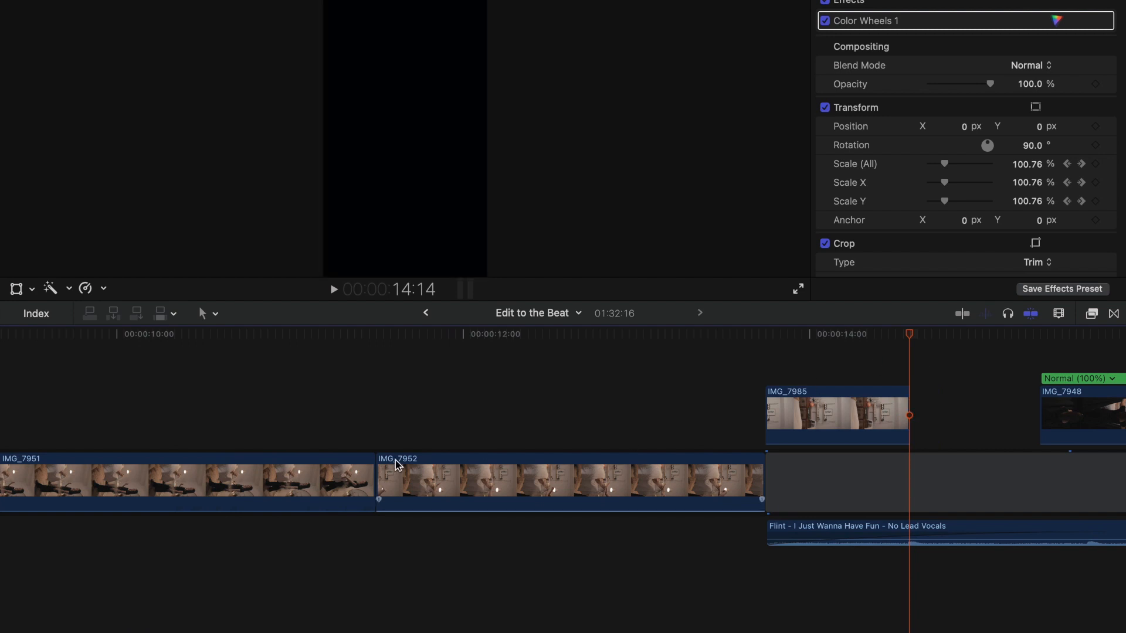
Move IMG_8001 from the main storyline to fill the space between IMG_7985 and IMG_7948 above the gap clip
scroll(389, 452, left, 10)
click(494, 429)
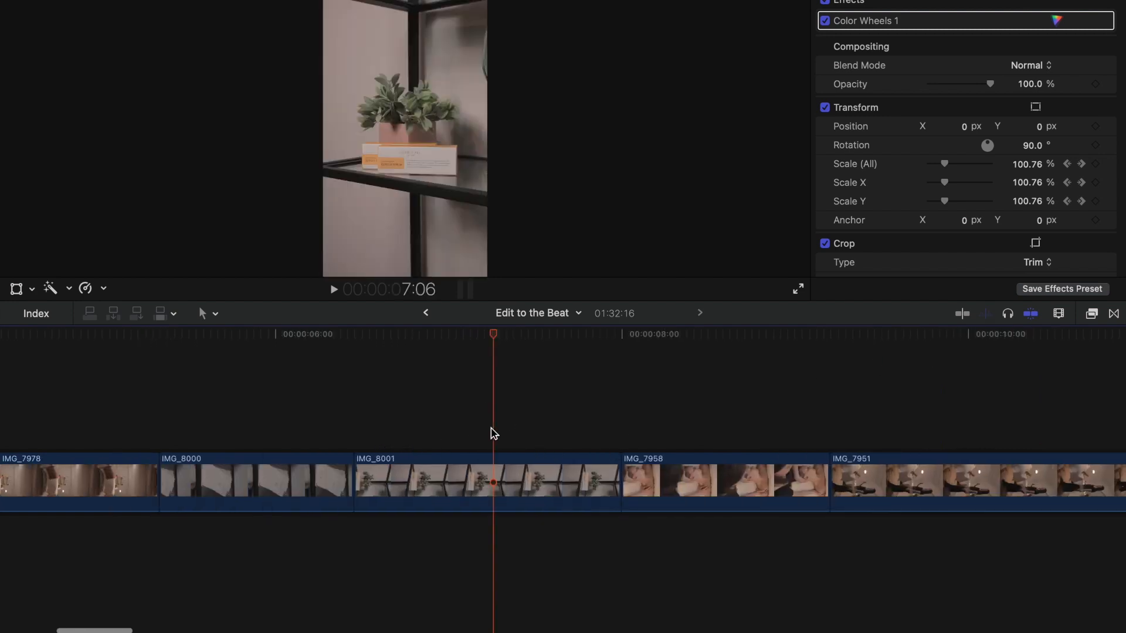
key(super+minus)
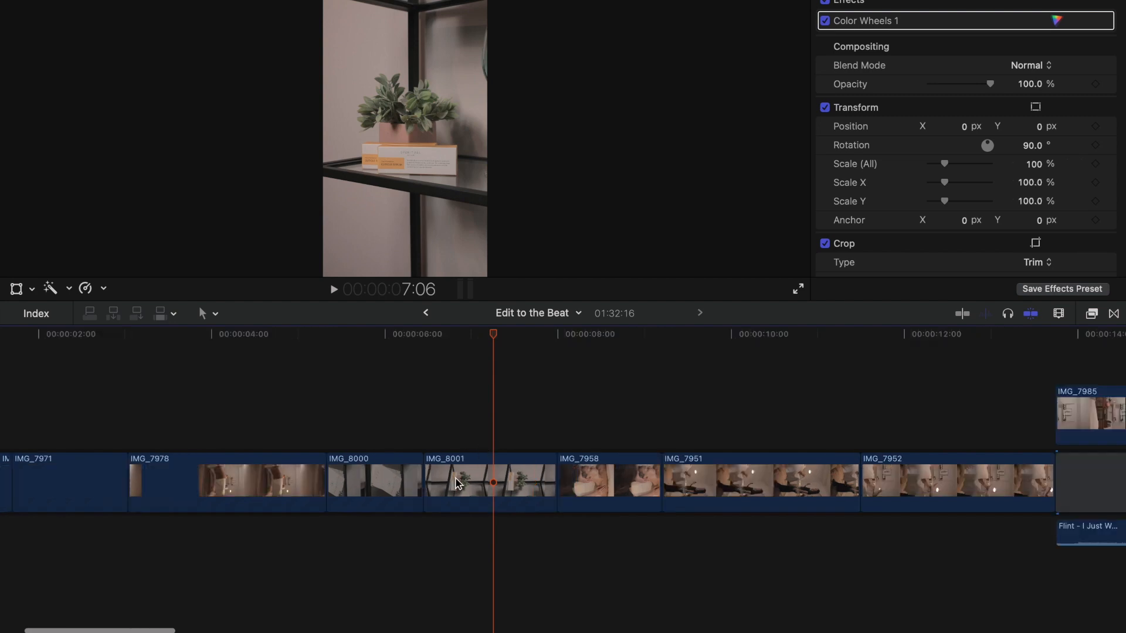
drag(458, 482, 990, 406)
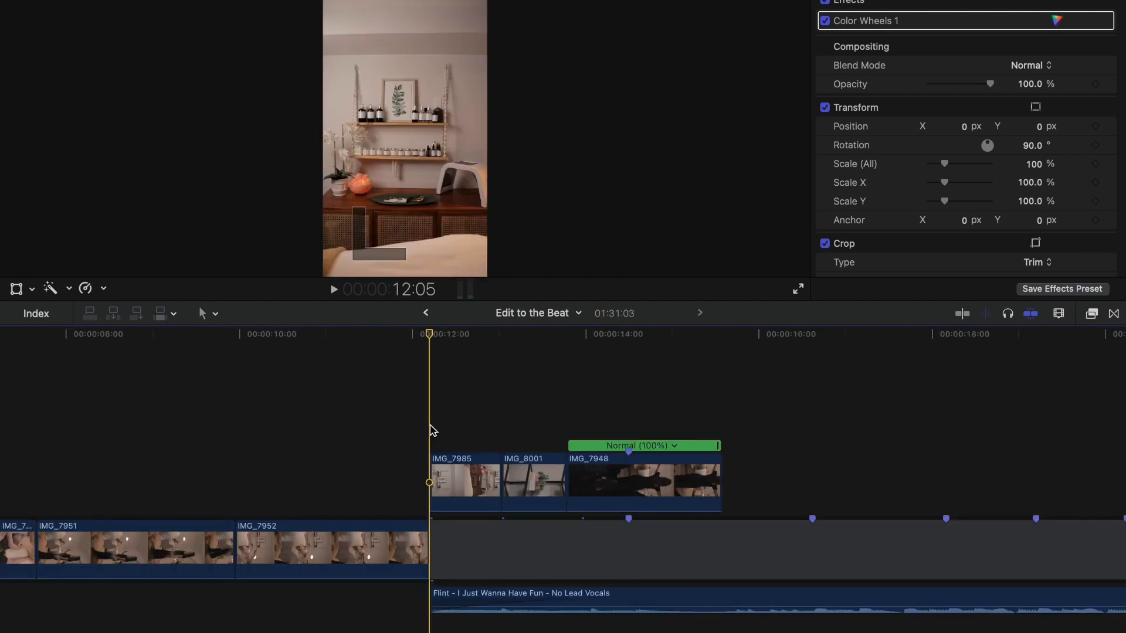
Play the three connected clips from 12:05 and extend the end of IMG_7948 to 15:17
key(space)
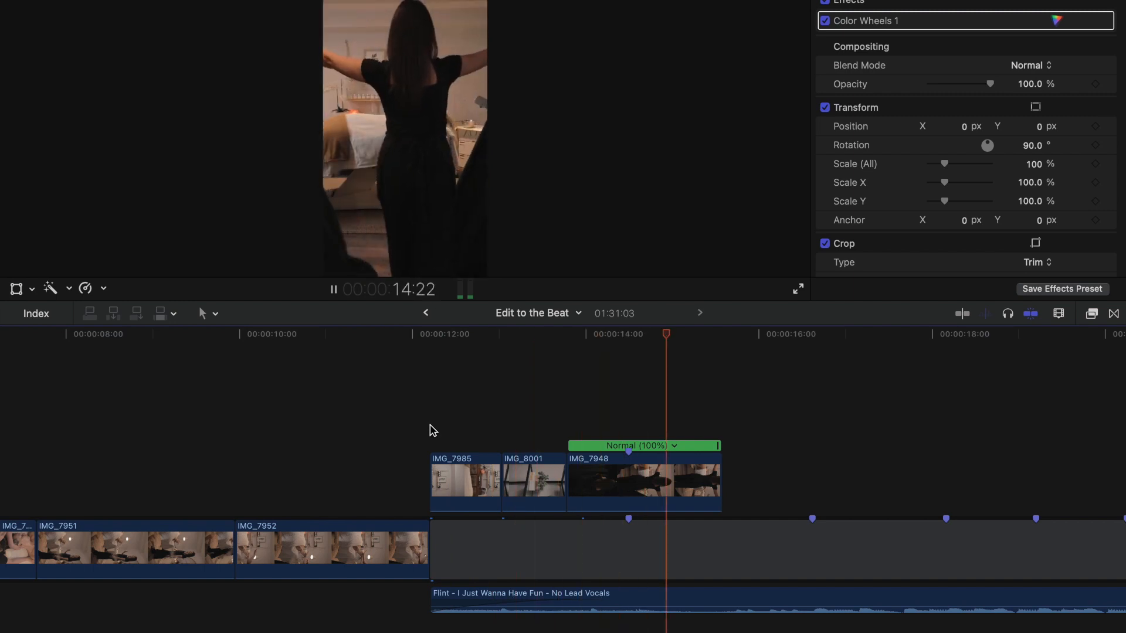
key(space)
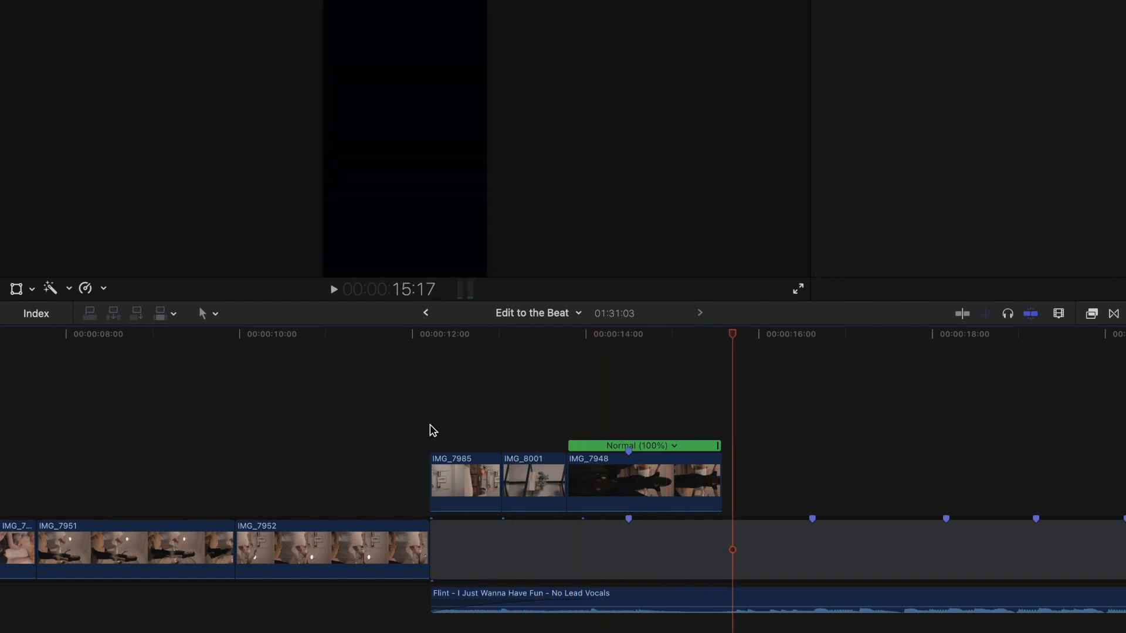
drag(715, 476, 733, 475)
click(367, 497)
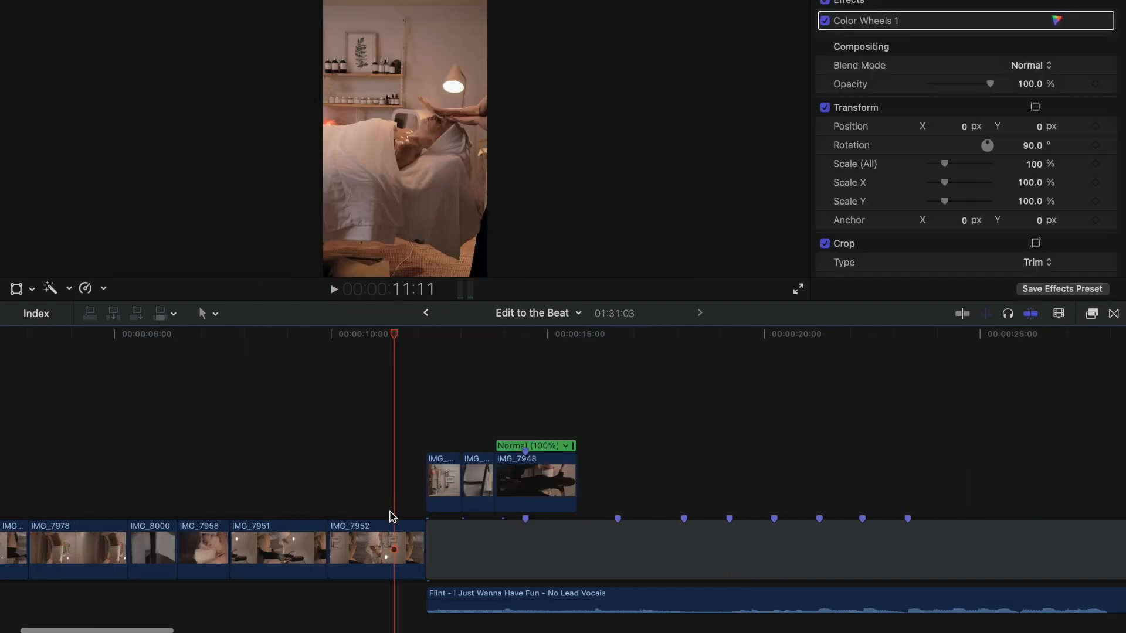
Place IMG_7952 directly after IMG_7948 and move the remaining storyline clips behind the gap clip
drag(47, 539, 683, 407)
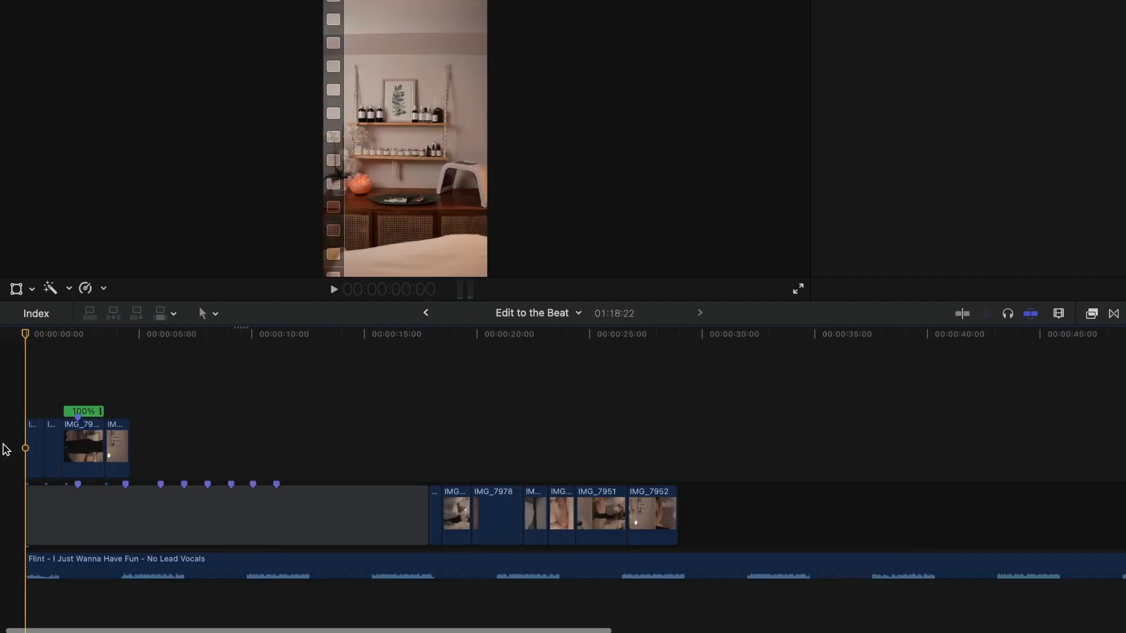
key(super+equal)
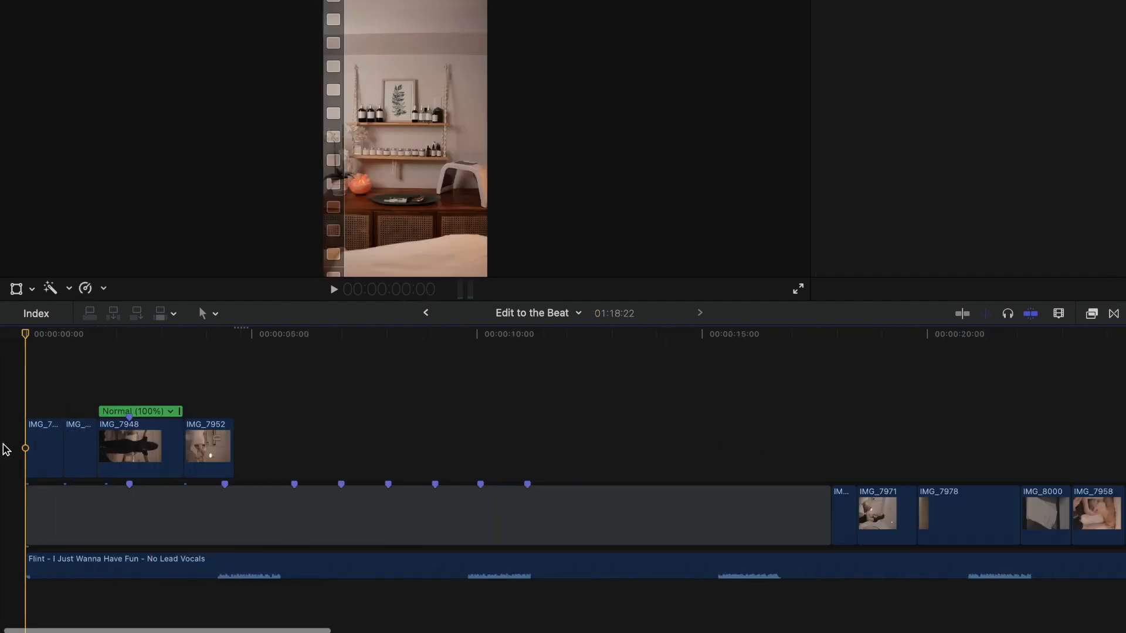
key(super+4)
Play the edit from the start and extend the end of IMG_7952 to the beat just before 5:00
key(space)
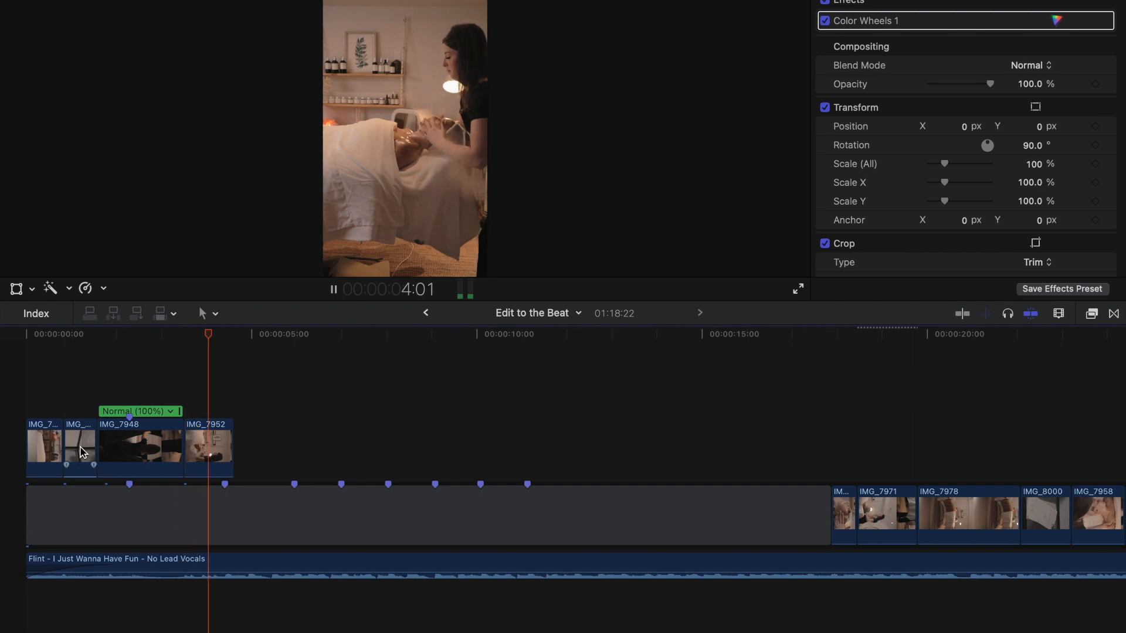
key(space)
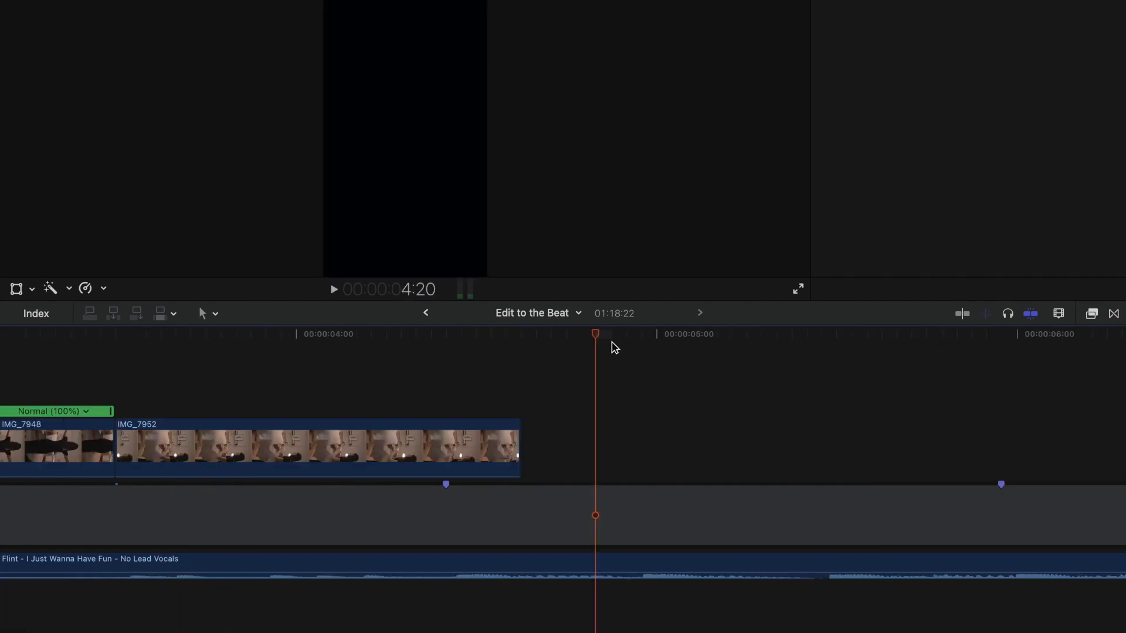
drag(597, 335, 641, 345)
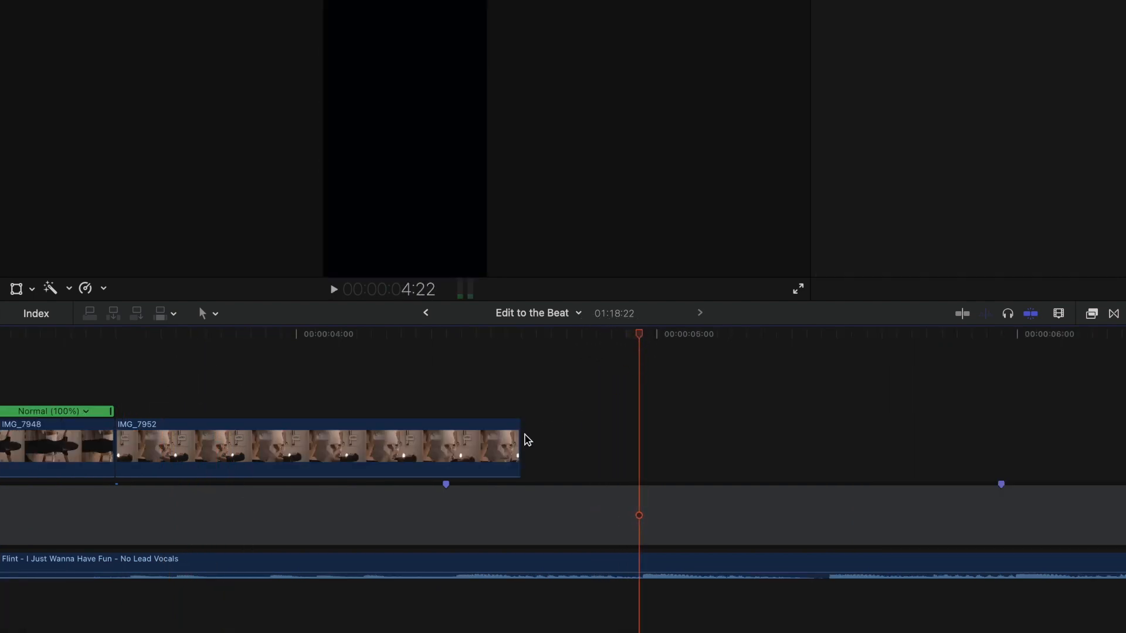
mouse_move(519, 439)
mouse_down()
mouse_move(655, 438)
mouse_move(645, 438)
mouse_up()
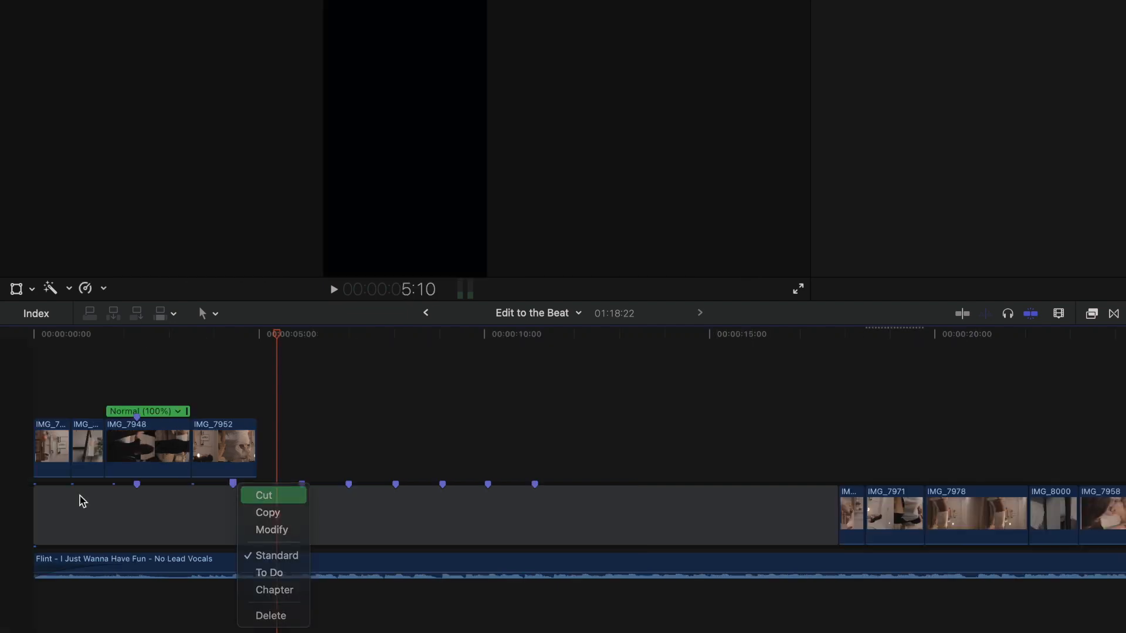
Cut the first two beat markers from the gap clip
click(143, 483)
right_click(139, 484)
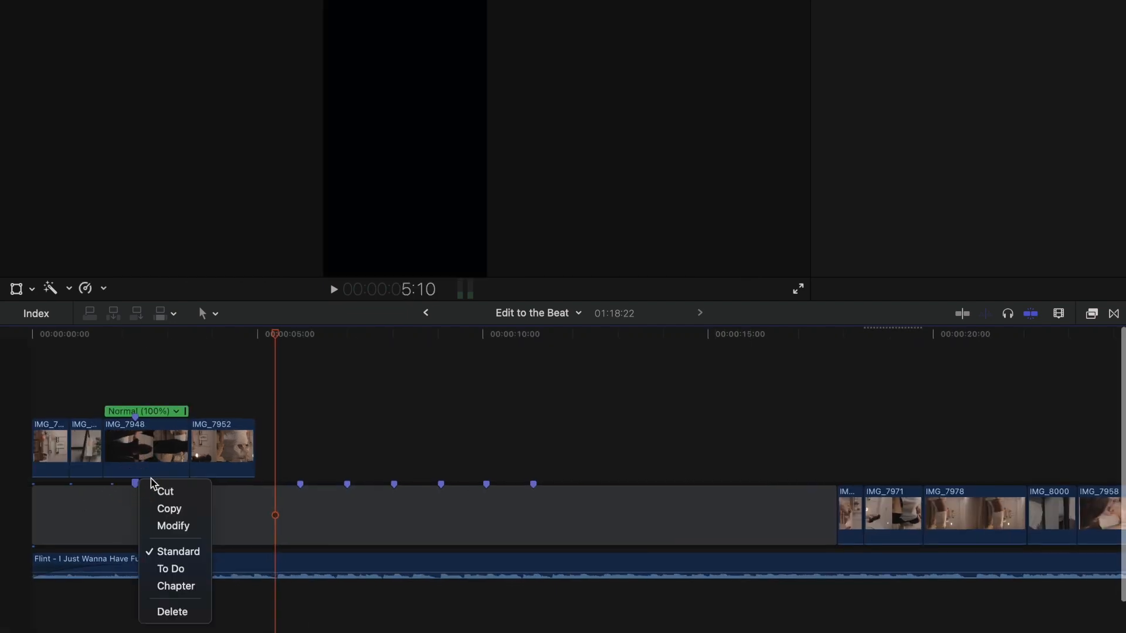
click(165, 490)
Connect IMG_7968 directly after IMG_7952 and play the section from 4:11 to find the next beat
drag(838, 515, 268, 447)
click(235, 402)
key(super+equal)
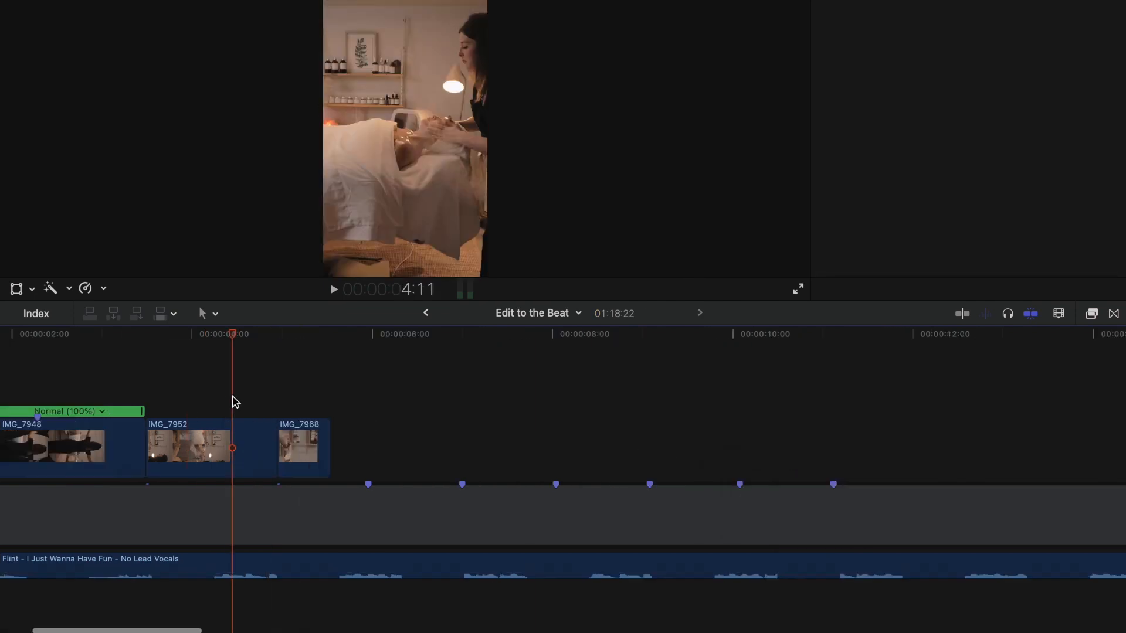
key(super+4)
key(super+equal)
key(space)
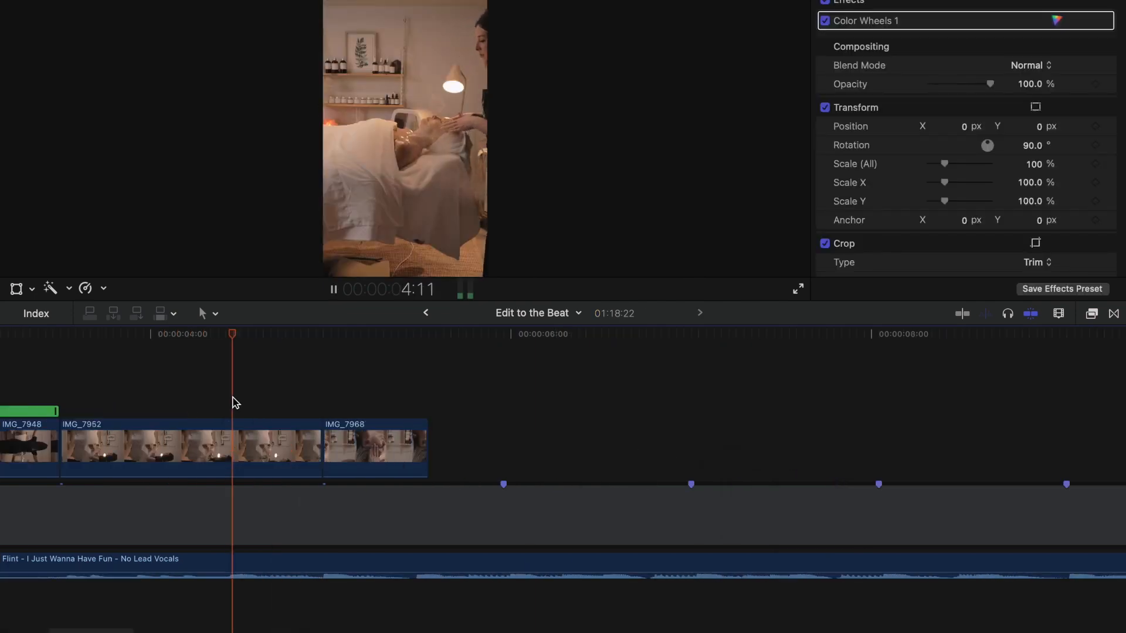
key(space)
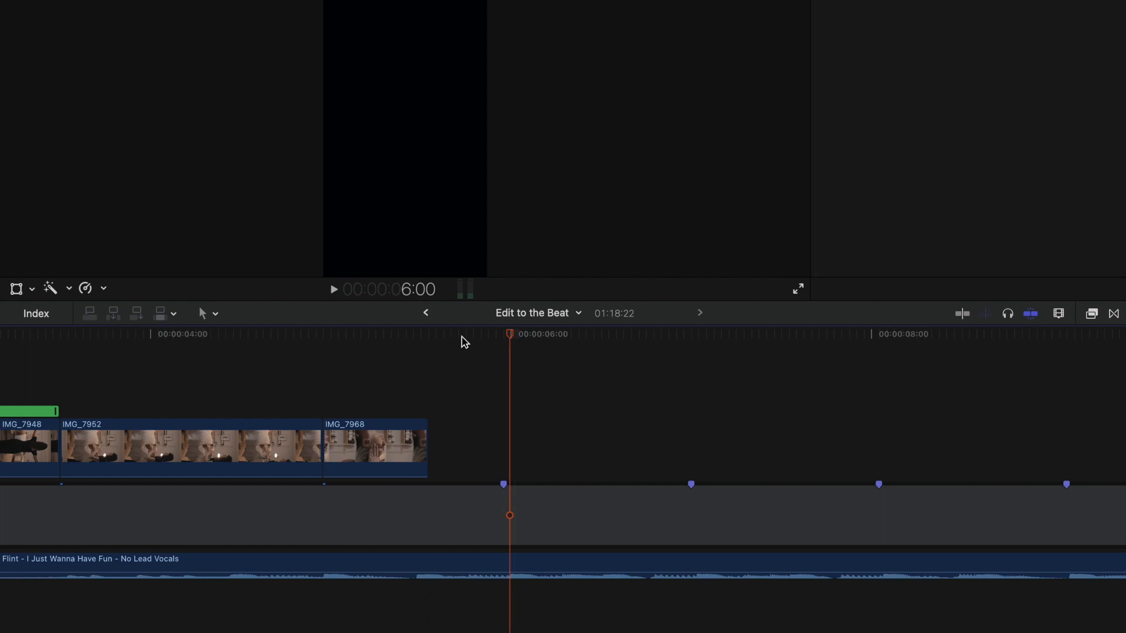
Extend the end of IMG_7968 to the marker at 5:23 and replay the edit from 3:08
click(506, 334)
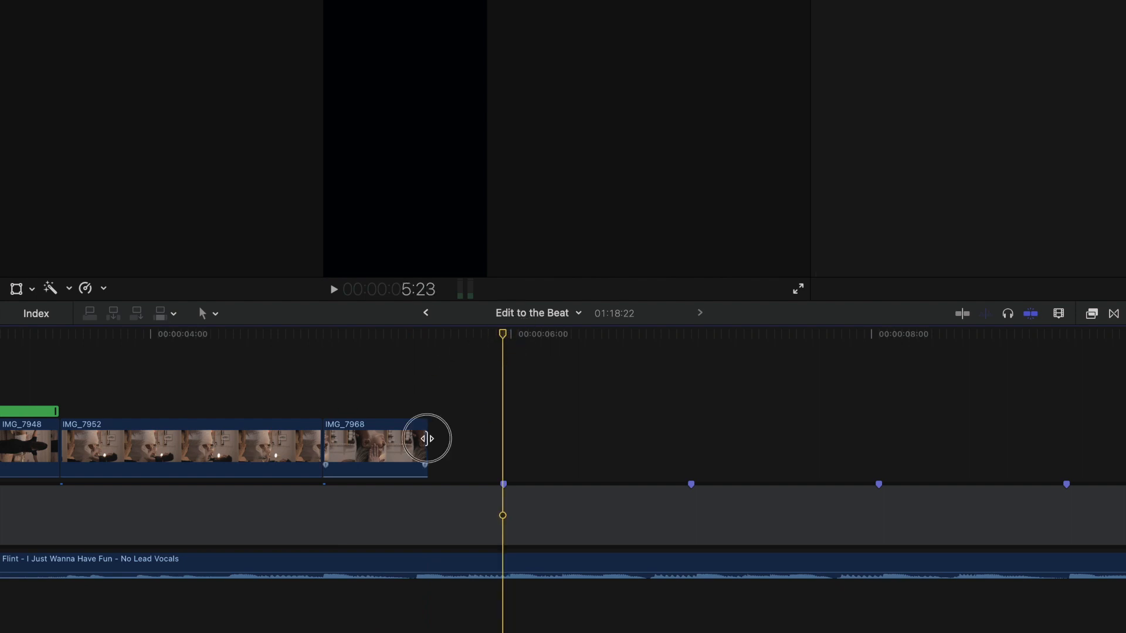
drag(426, 438, 503, 440)
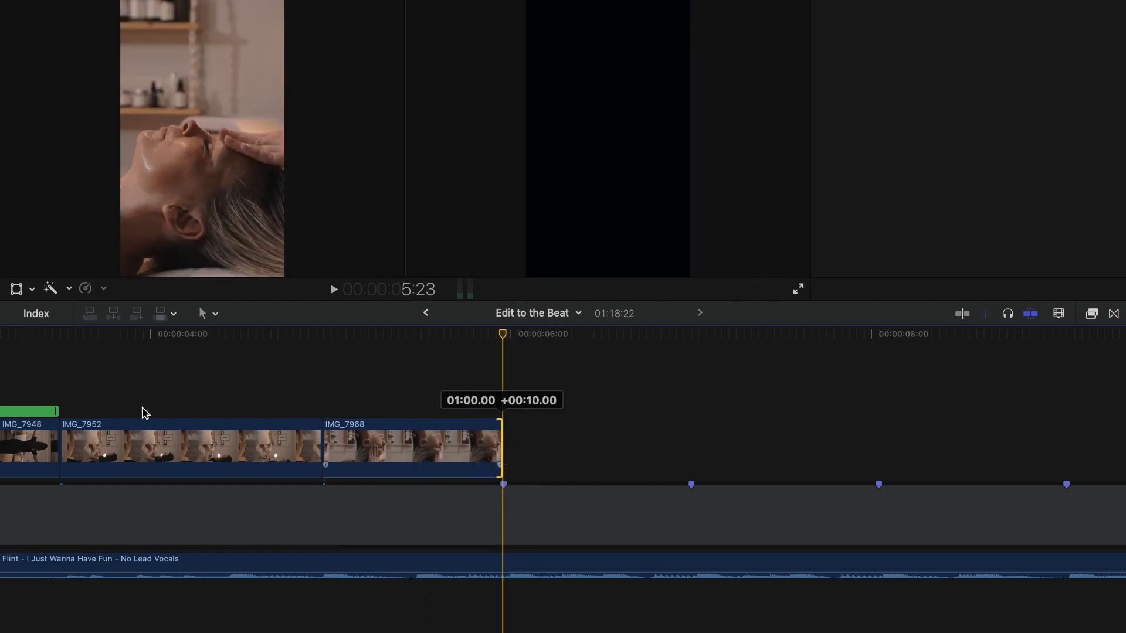
click(32, 375)
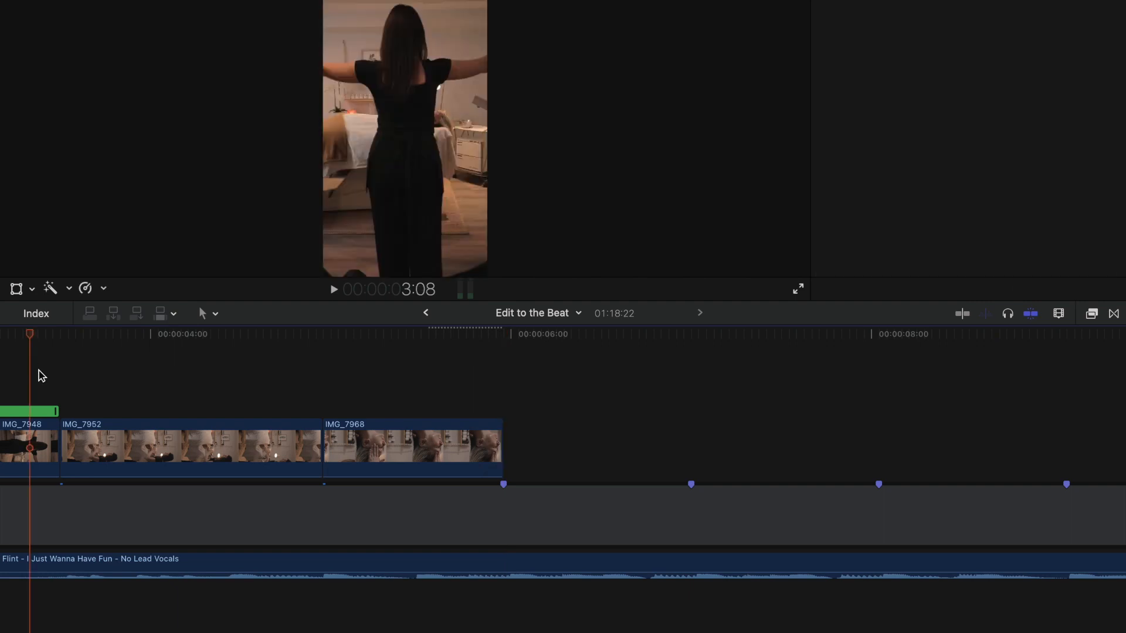
key(space)
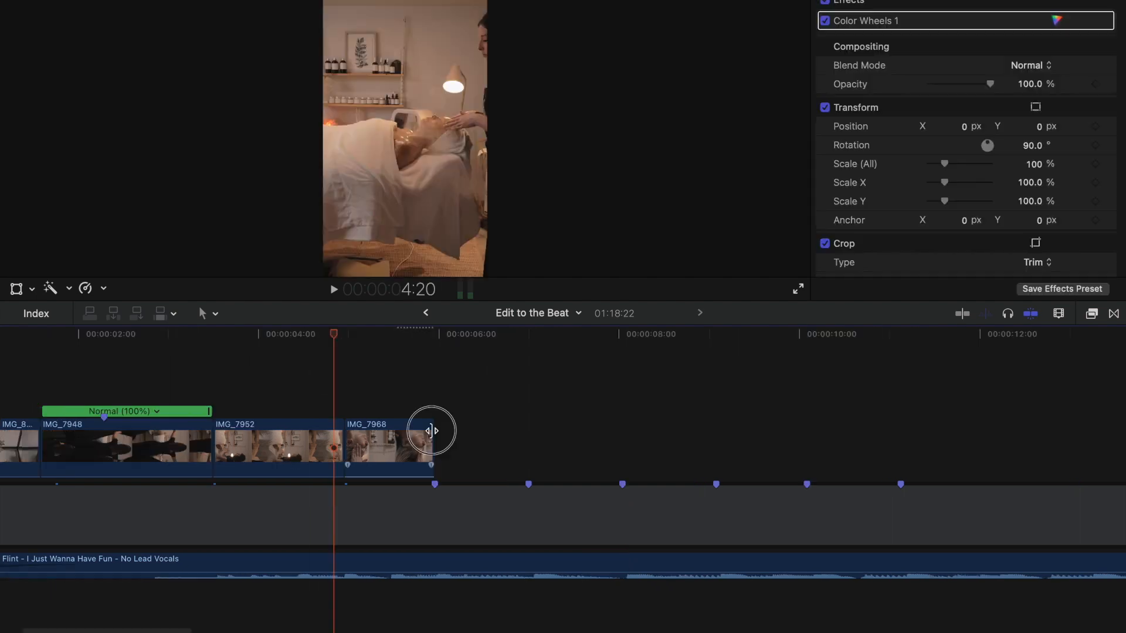
Extend the end of IMG_7968 to the marker following the 5:23 one and place the playhead at 6:01
drag(430, 432, 528, 430)
click(442, 347)
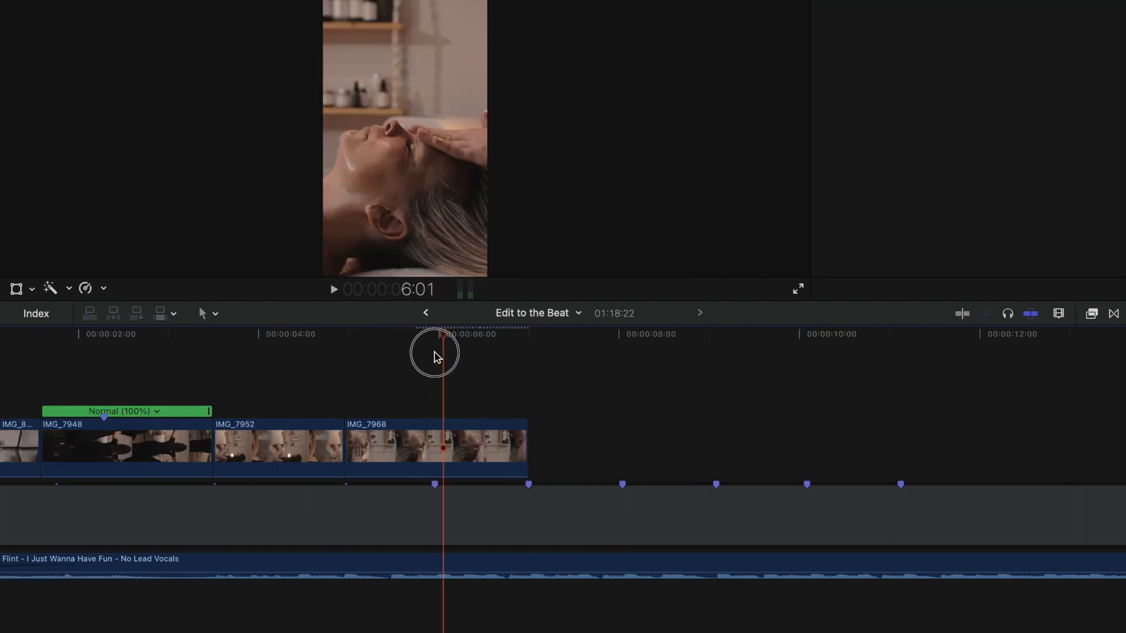
Split IMG_7968 into two speed segments with Blade Speed at the 5:23 marker and play the split from 5:18
click(440, 432)
key(shift+b)
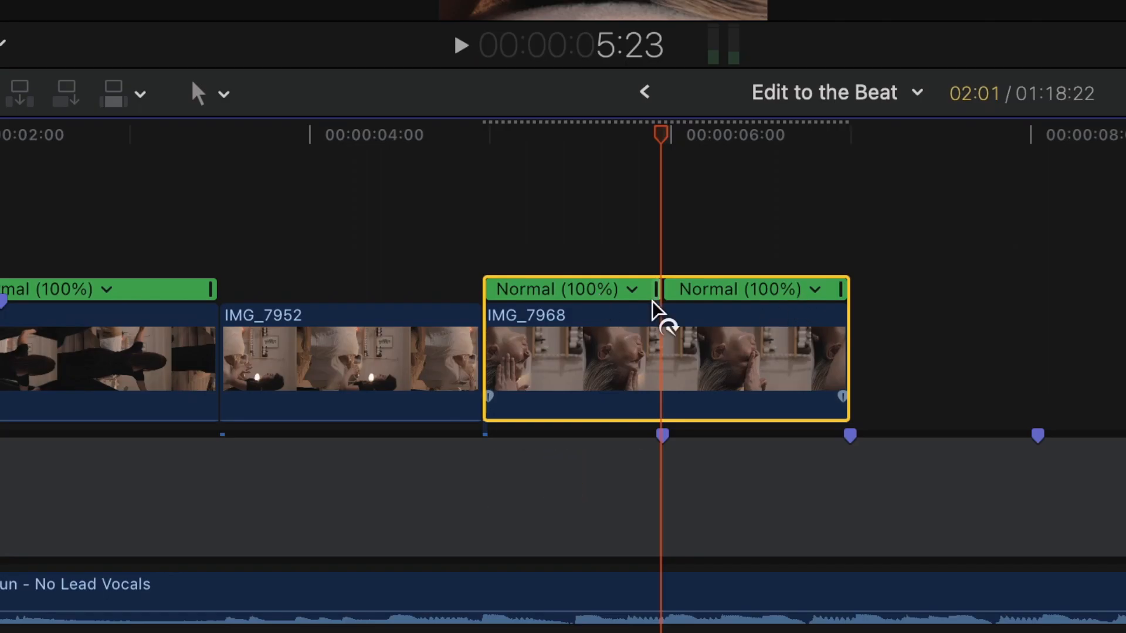
key(super+equal)
key(super+equal)
click(512, 158)
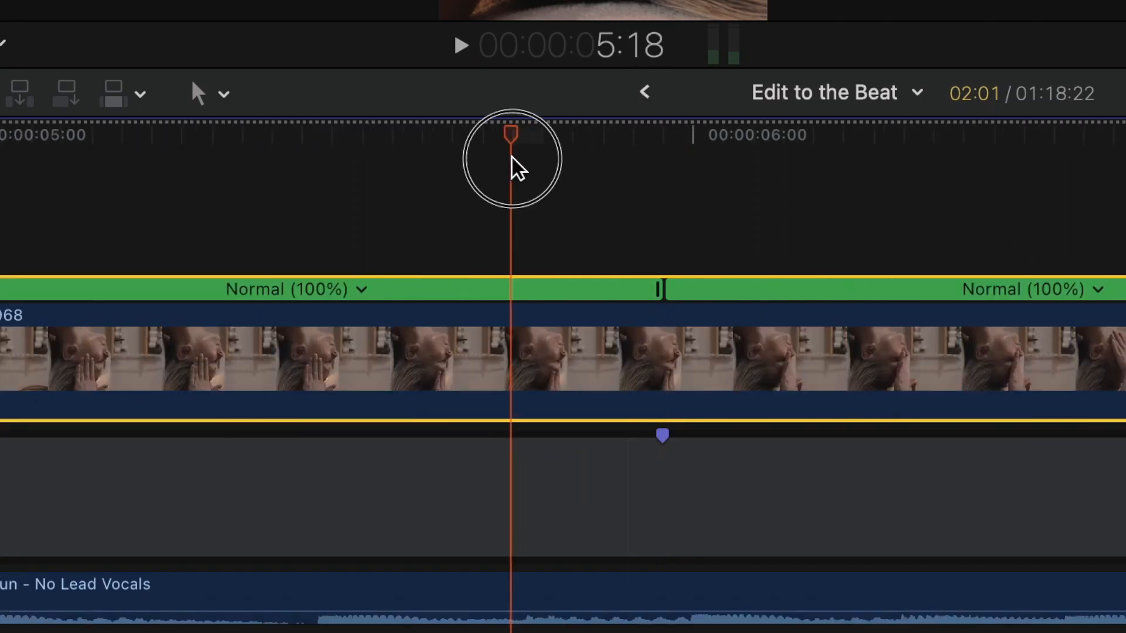
key(space)
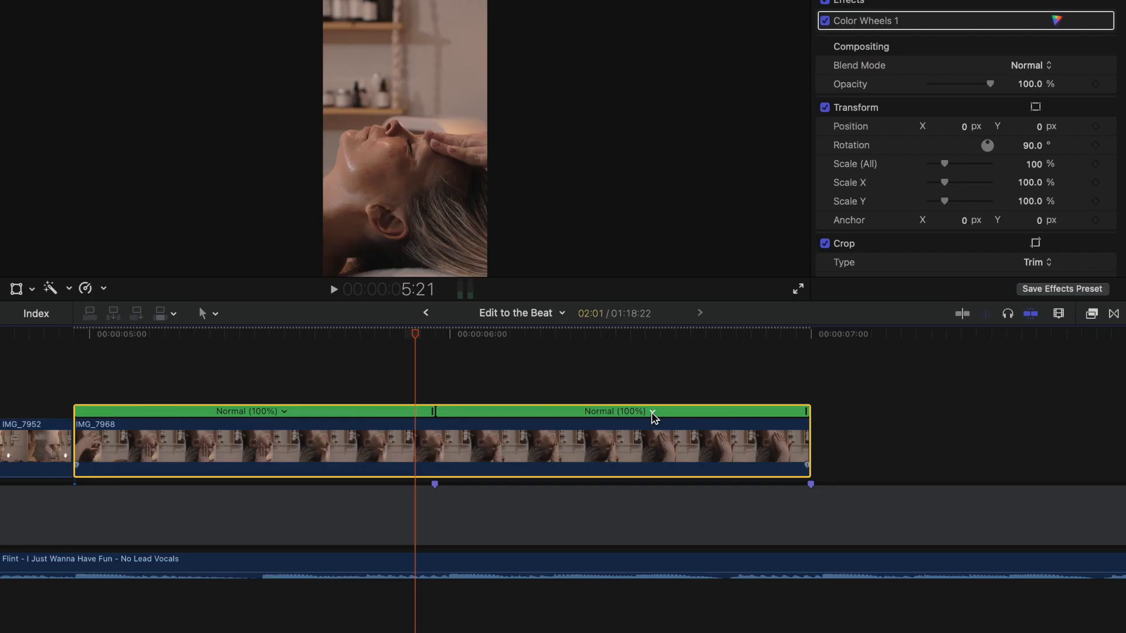
Set the second speed segment of IMG_7968 to a custom rate of 40% and play the edit from 4:10
click(1097, 289)
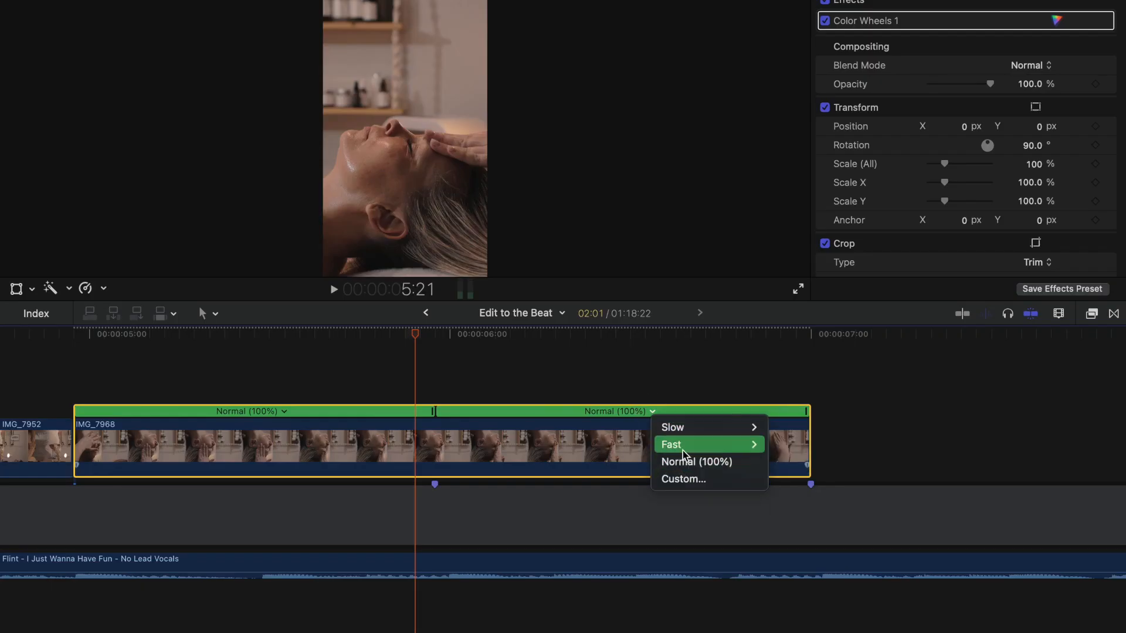
mouse_move(685, 449)
click(681, 479)
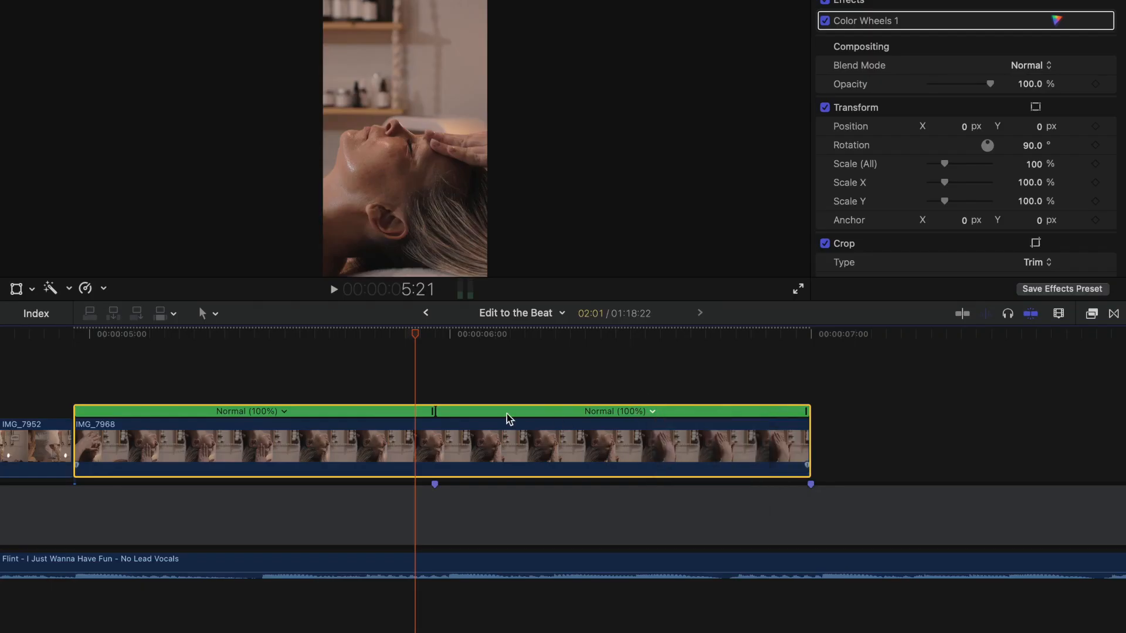
click(580, 375)
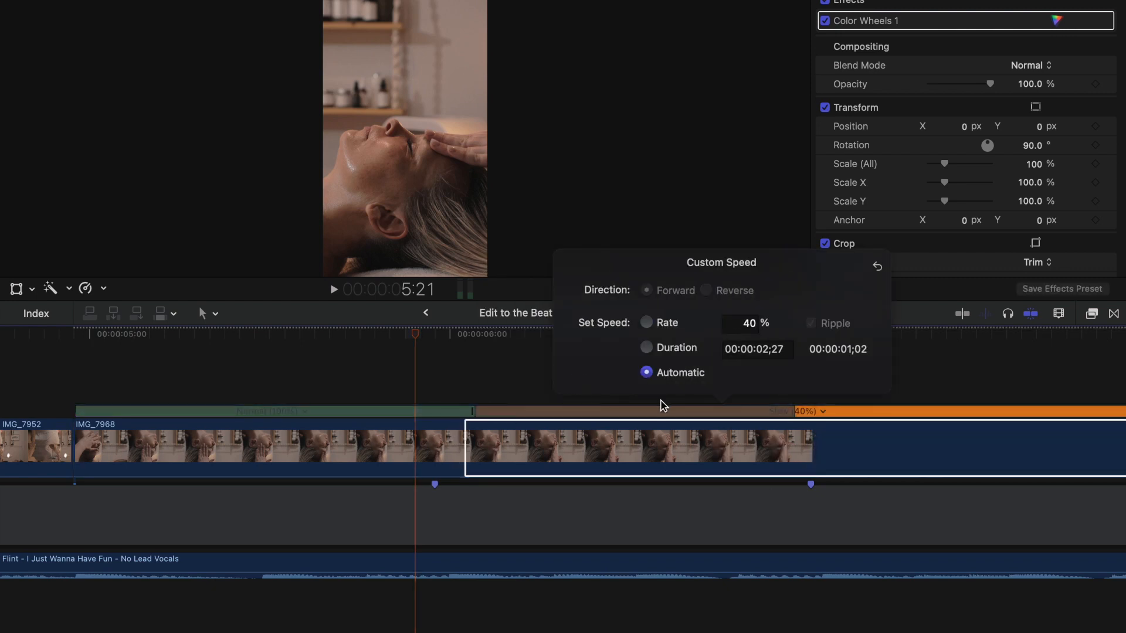
click(478, 382)
key(super+minus)
key(super+minus)
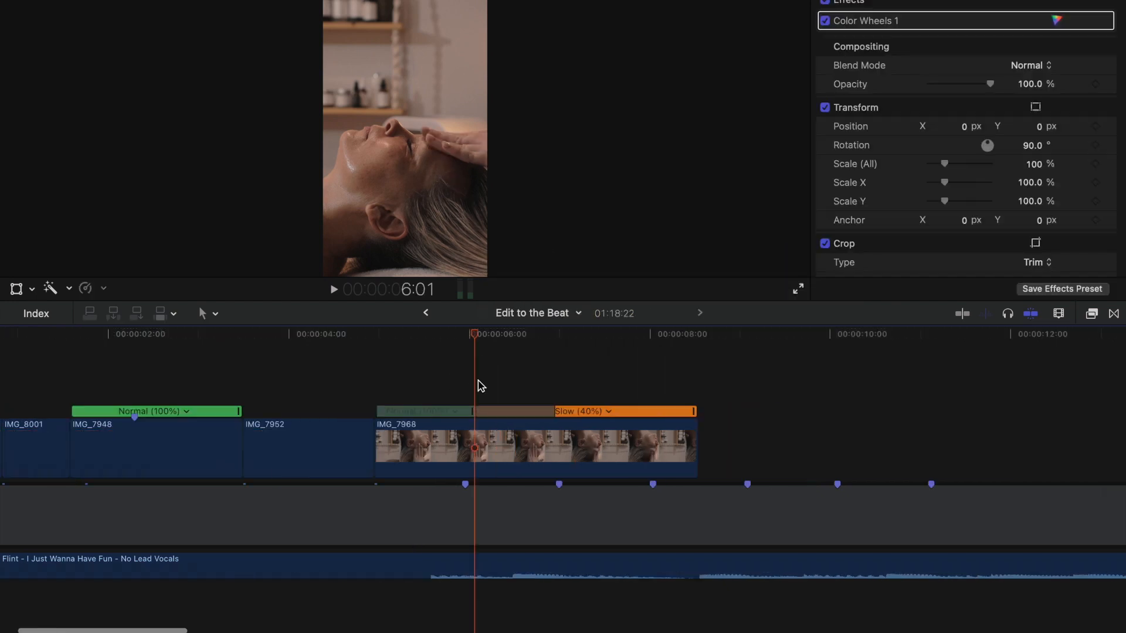
click(327, 392)
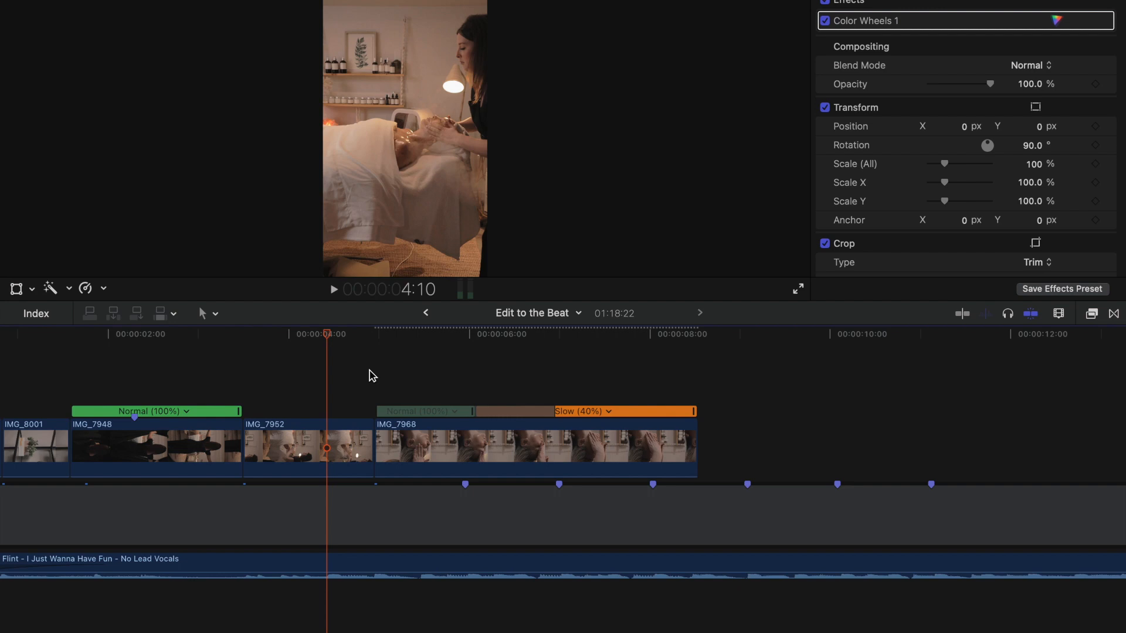
key(space)
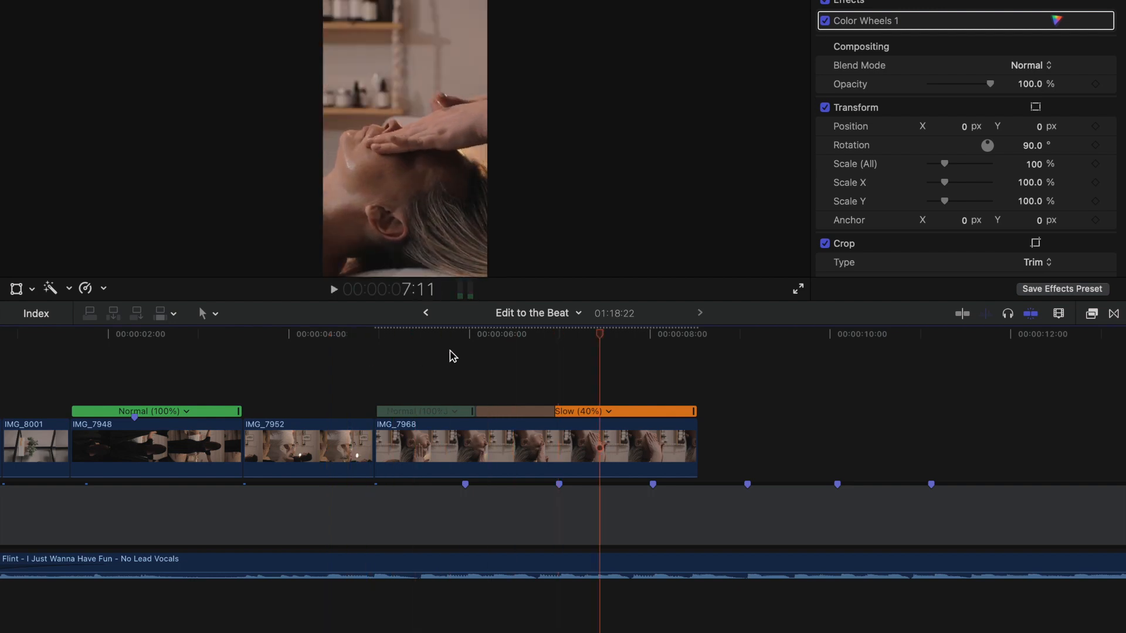
Trim the end of IMG_7968 to the marker at 7:00 and cut the 5:23 marker from the gap clip
click(573, 435)
click(573, 434)
key(alt+bracketright)
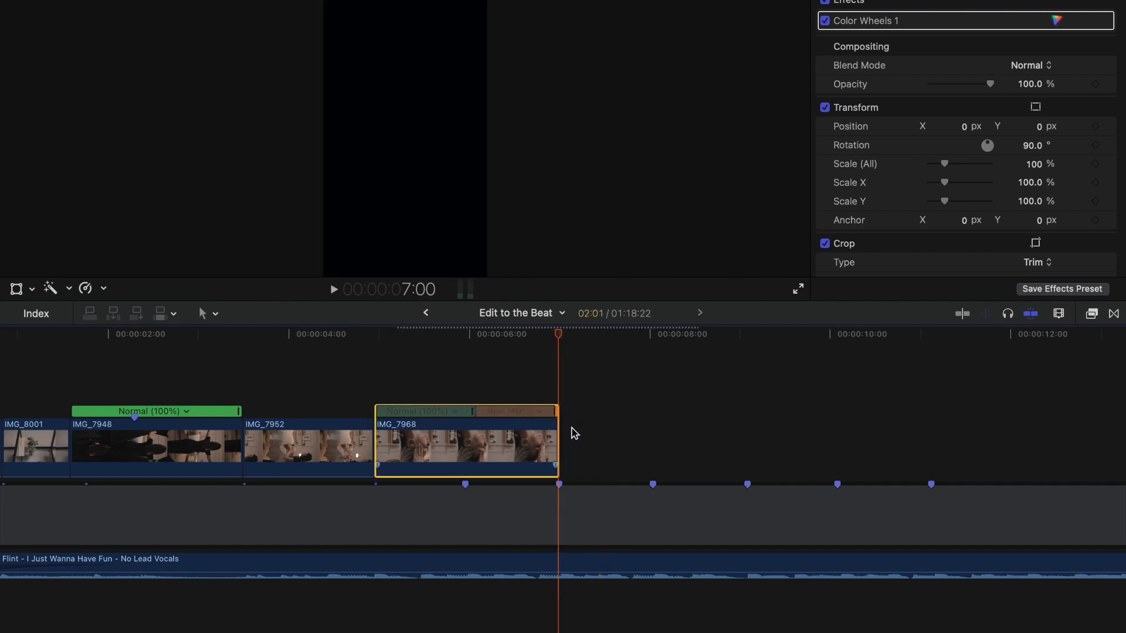
right_click(465, 485)
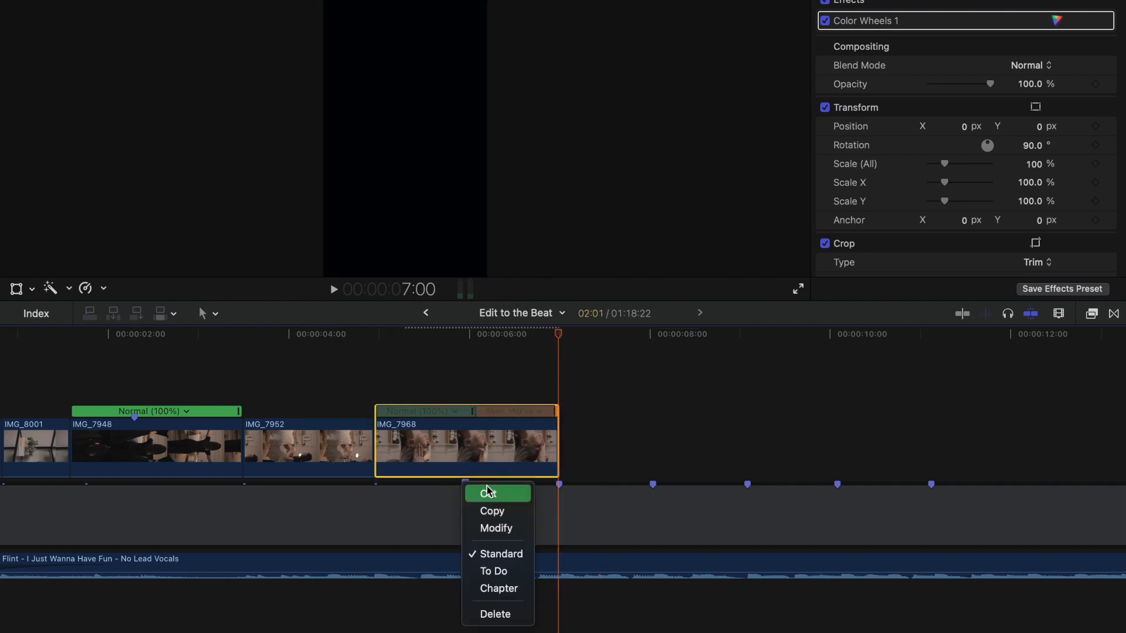
click(488, 493)
Connect IMG_7971 directly after IMG_7968 and play the section from 6:08
key(super+minus)
key(super+minus)
drag(448, 509, 208, 432)
click(176, 366)
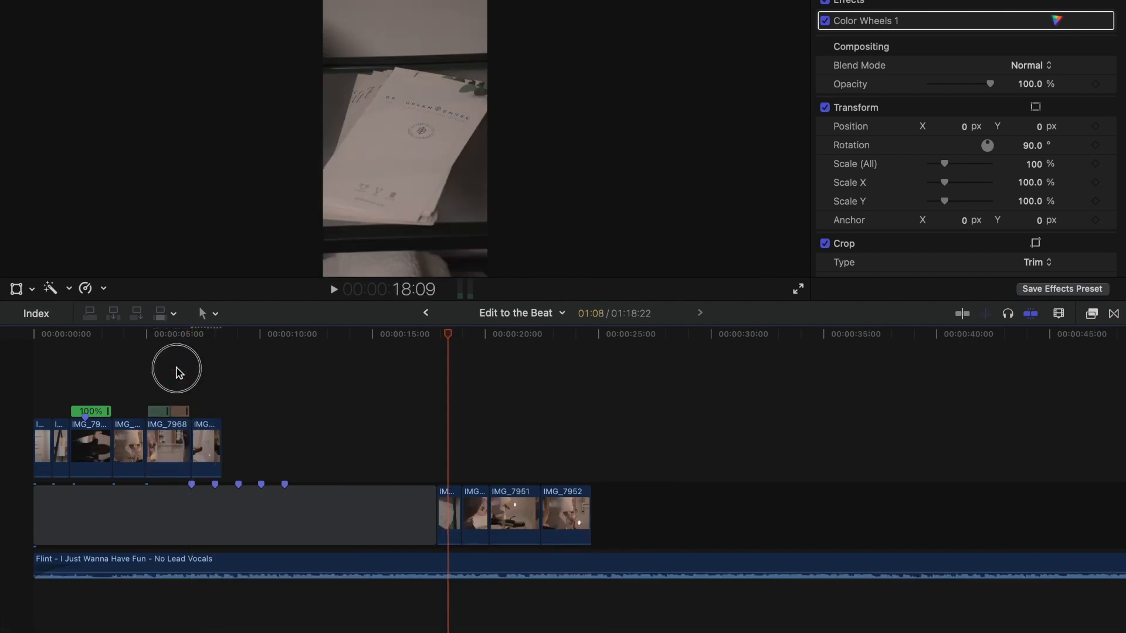
key(super+equal)
key(super+equal)
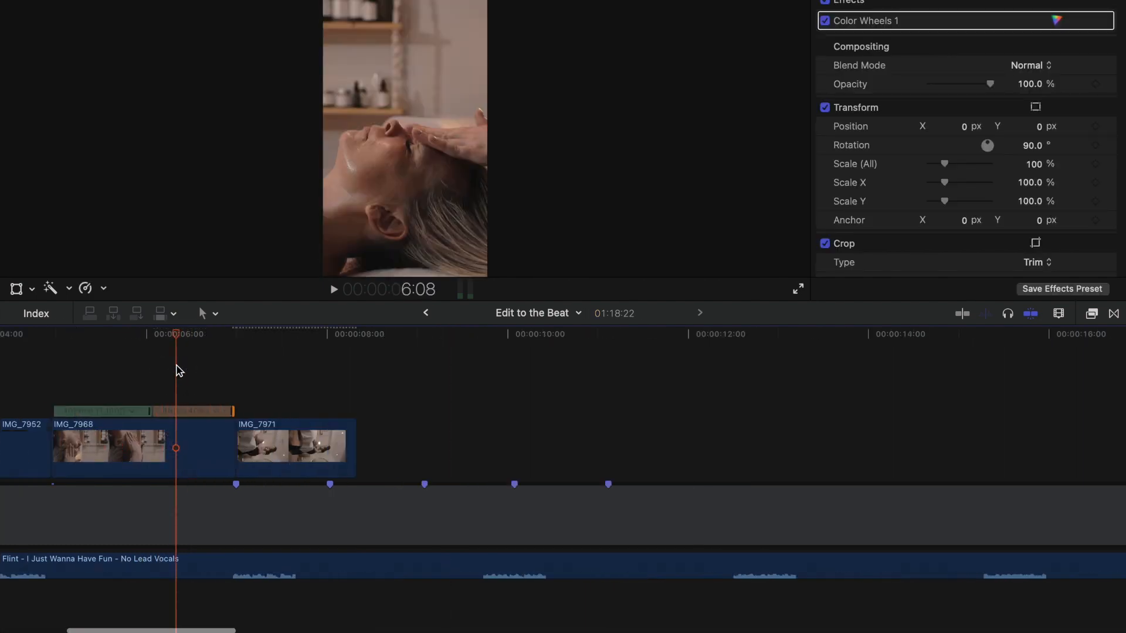
key(space)
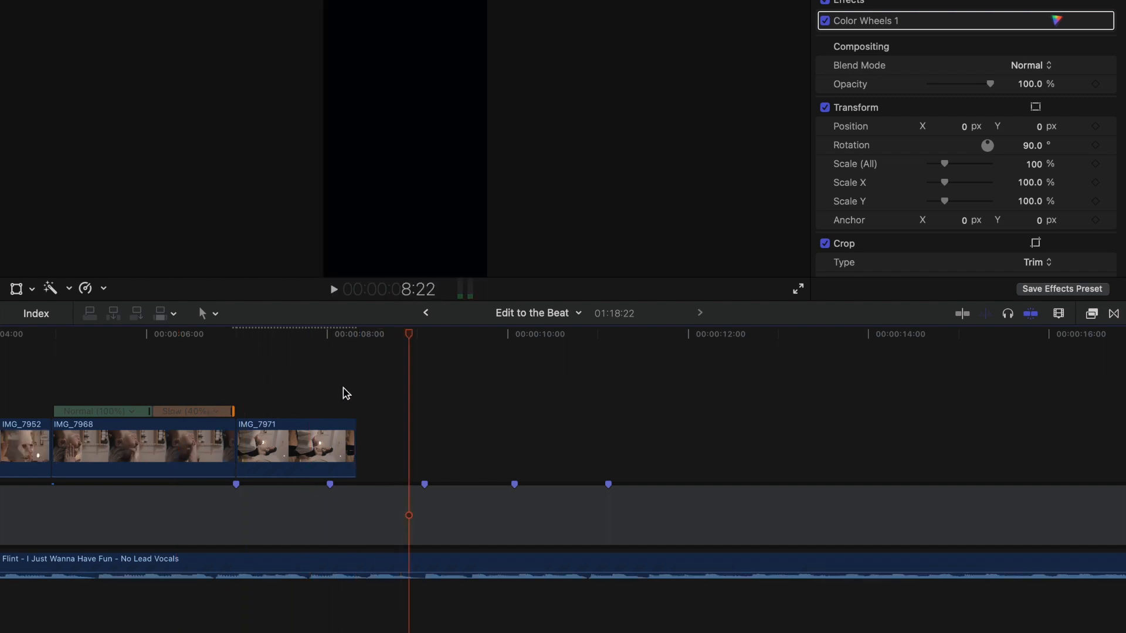
Trim the end of IMG_7971 to the marker at 8:01 and replay from 6:17
click(329, 398)
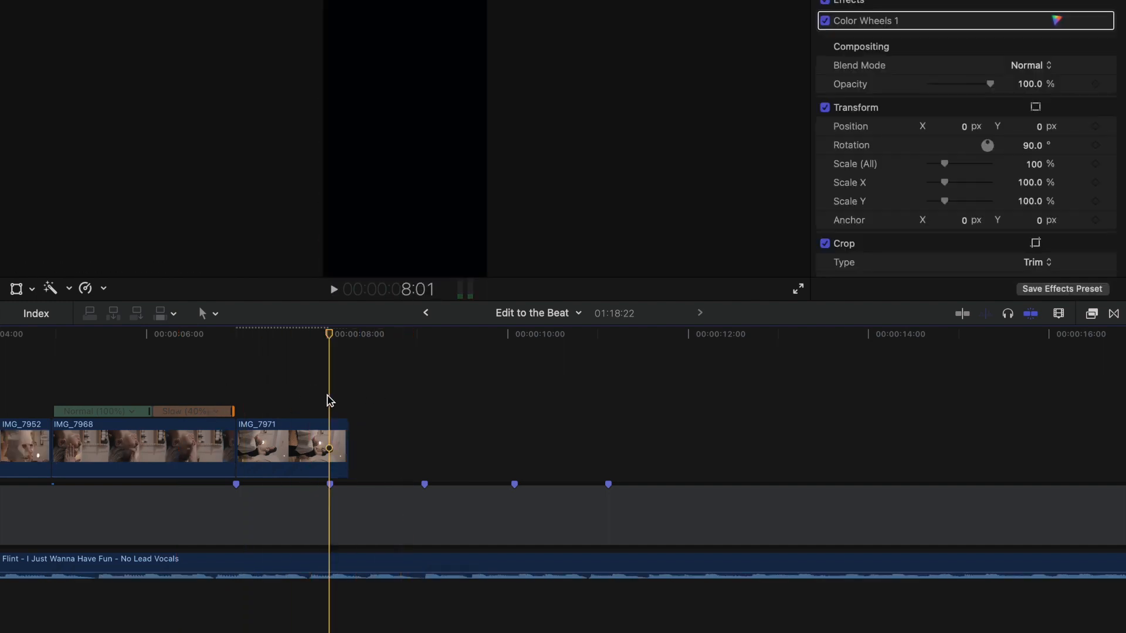
click(210, 374)
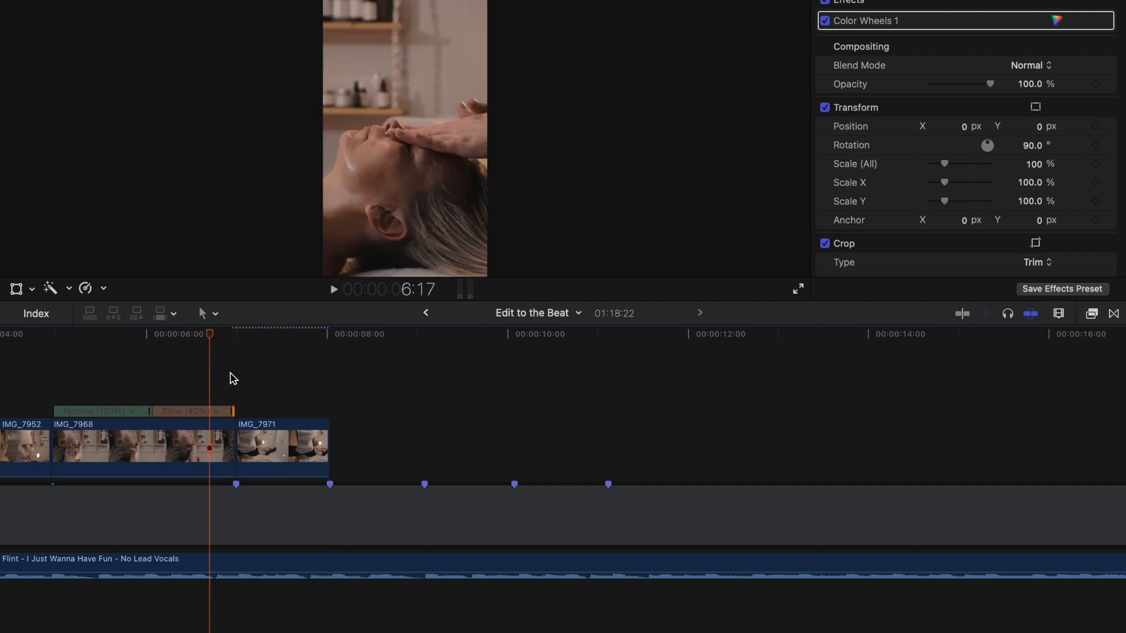
key(space)
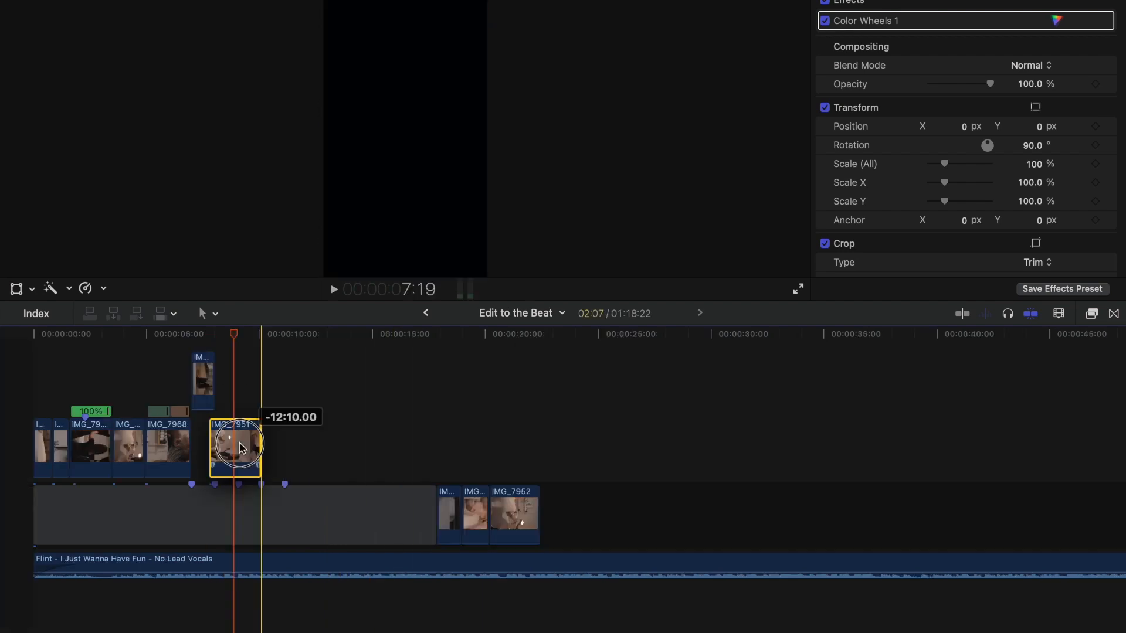
Swap IMG_7971 for IMG_7951 directly after IMG_7968, return IMG_7971 to the unused clips, and play the transition
drag(329, 469, 441, 498)
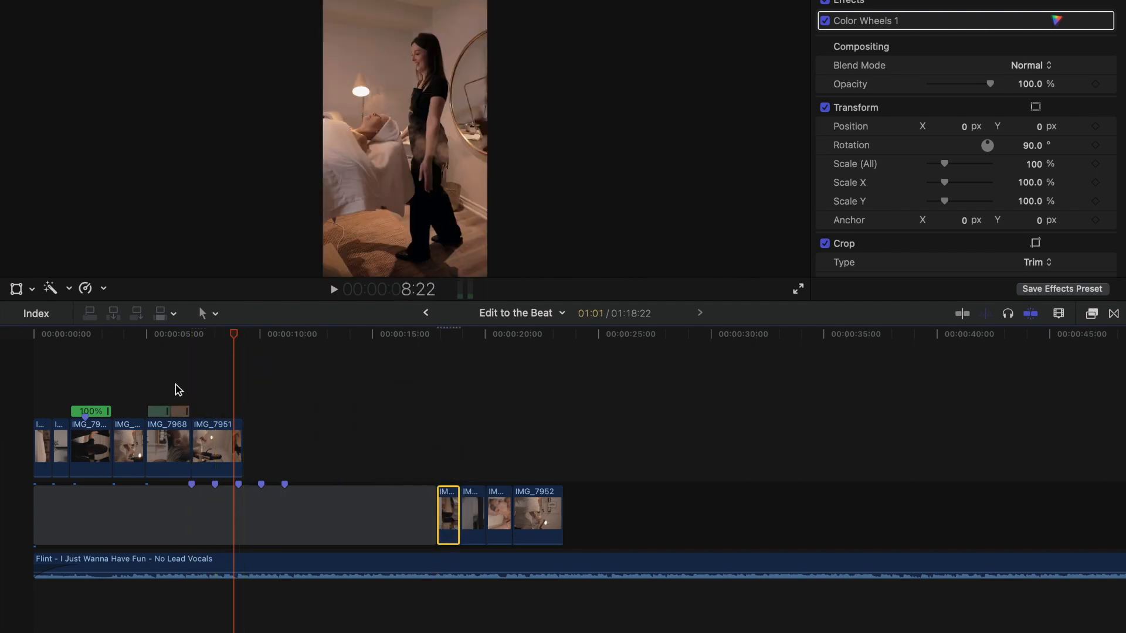
click(175, 385)
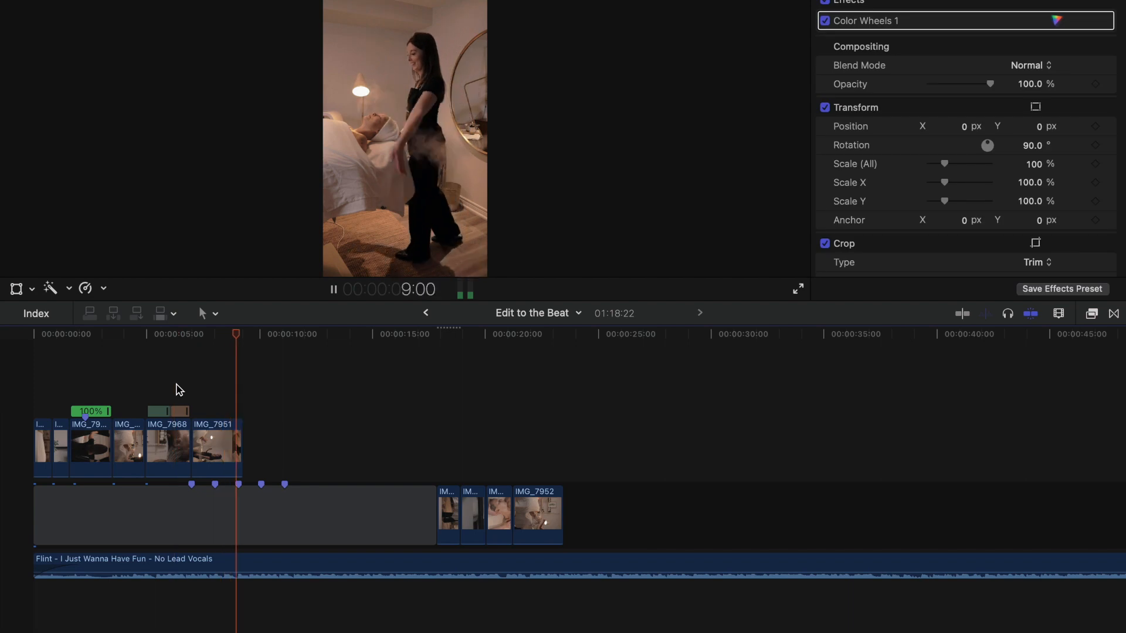
key(space)
key(space)
Connect the unused IMG_7952 clip directly after IMG_7951 and play the edit from IMG_7968
click(538, 508)
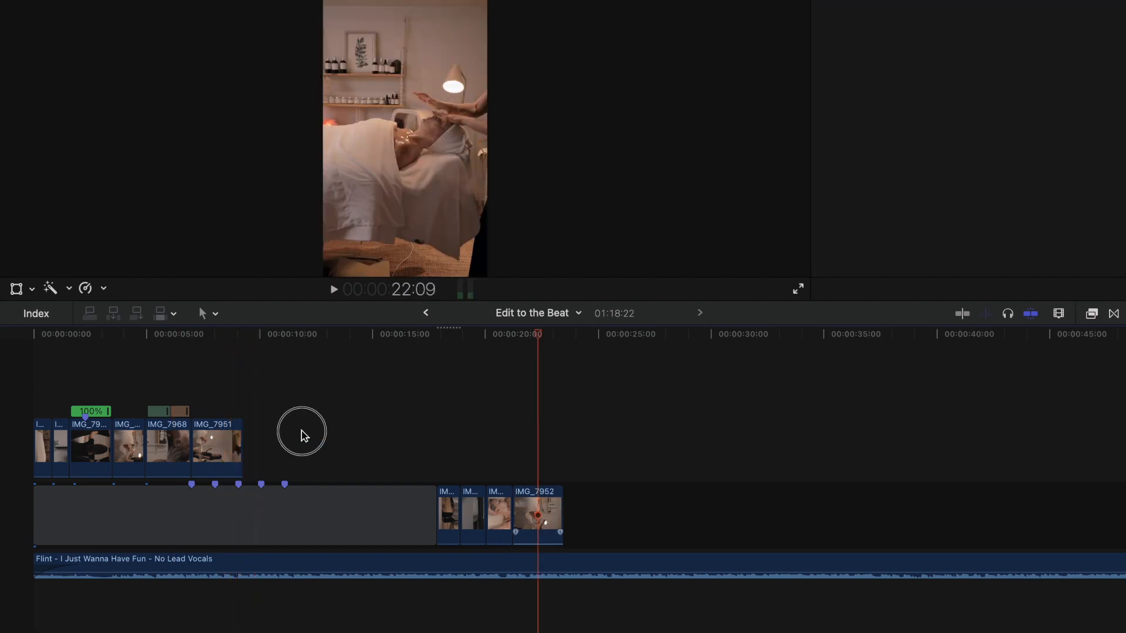
drag(272, 438, 266, 434)
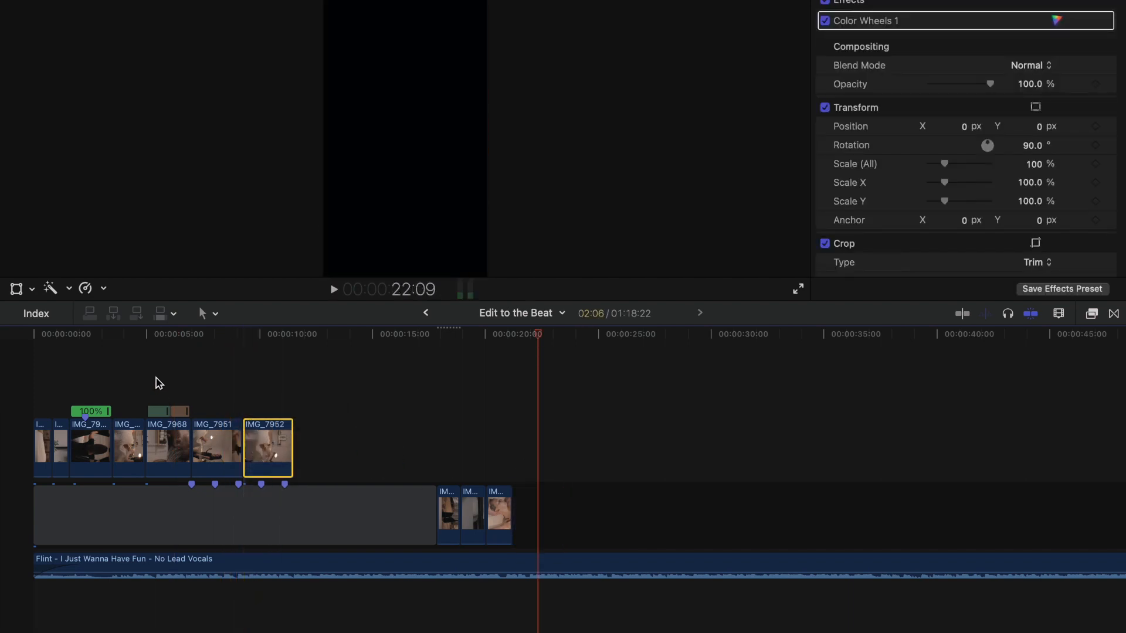
click(156, 382)
key(space)
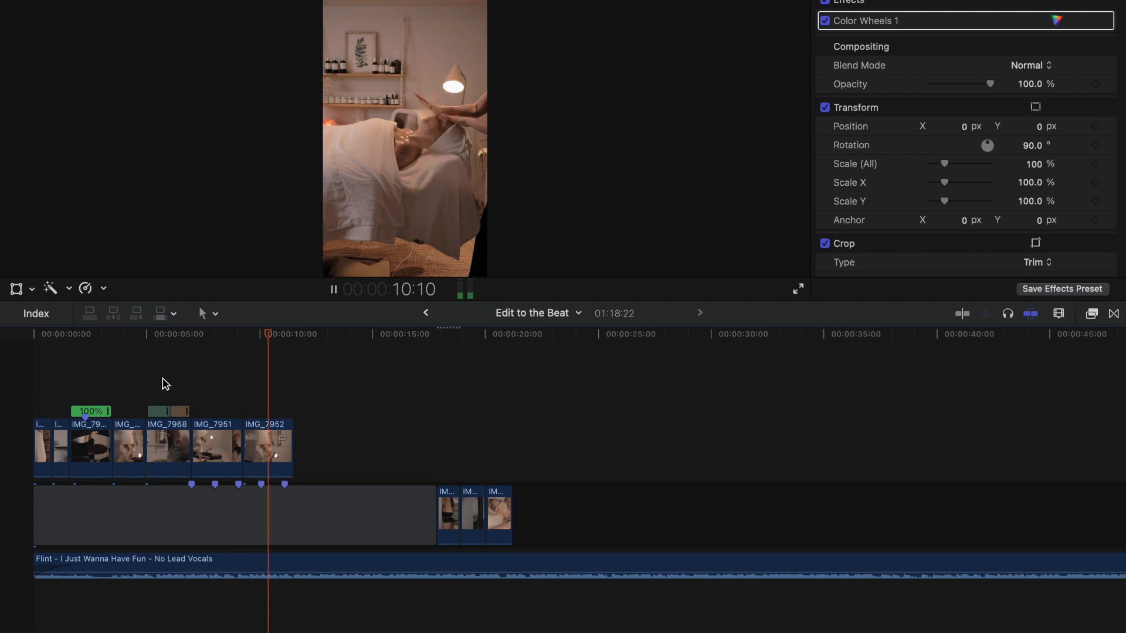
Cut the three beat markers beneath IMG_7951 from the gap clip
click(197, 387)
key(super+equal)
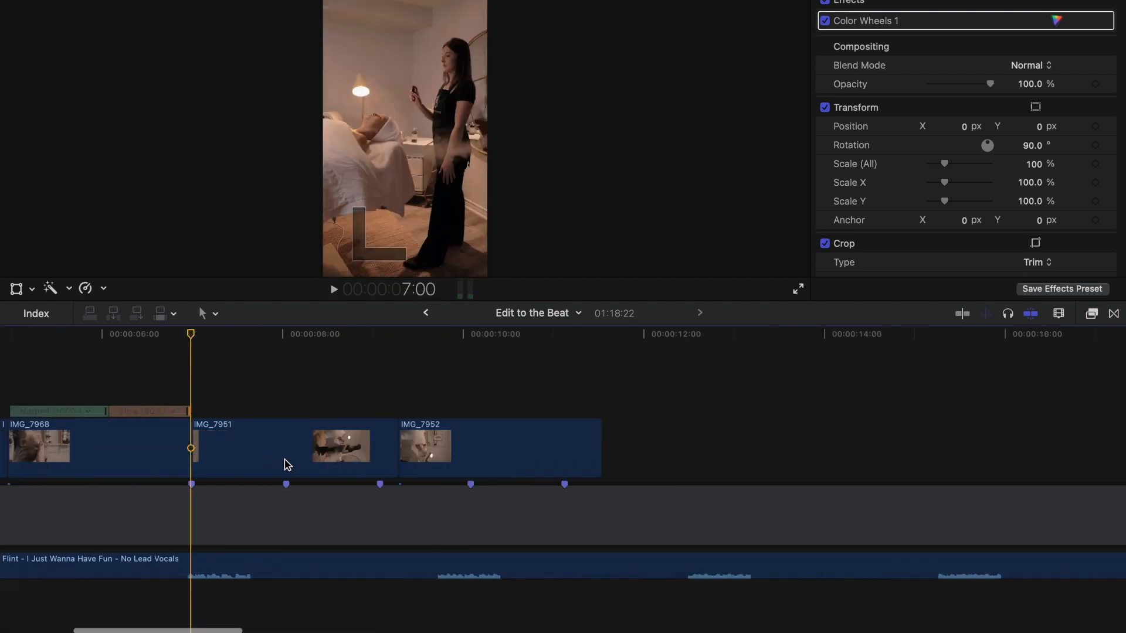
right_click(380, 485)
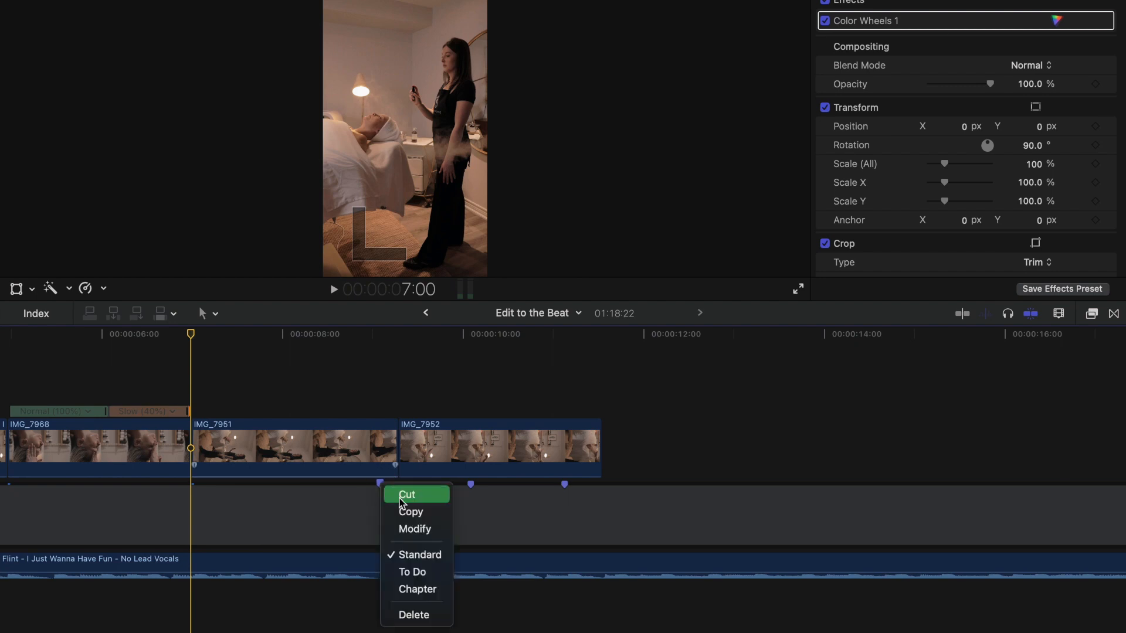
click(401, 498)
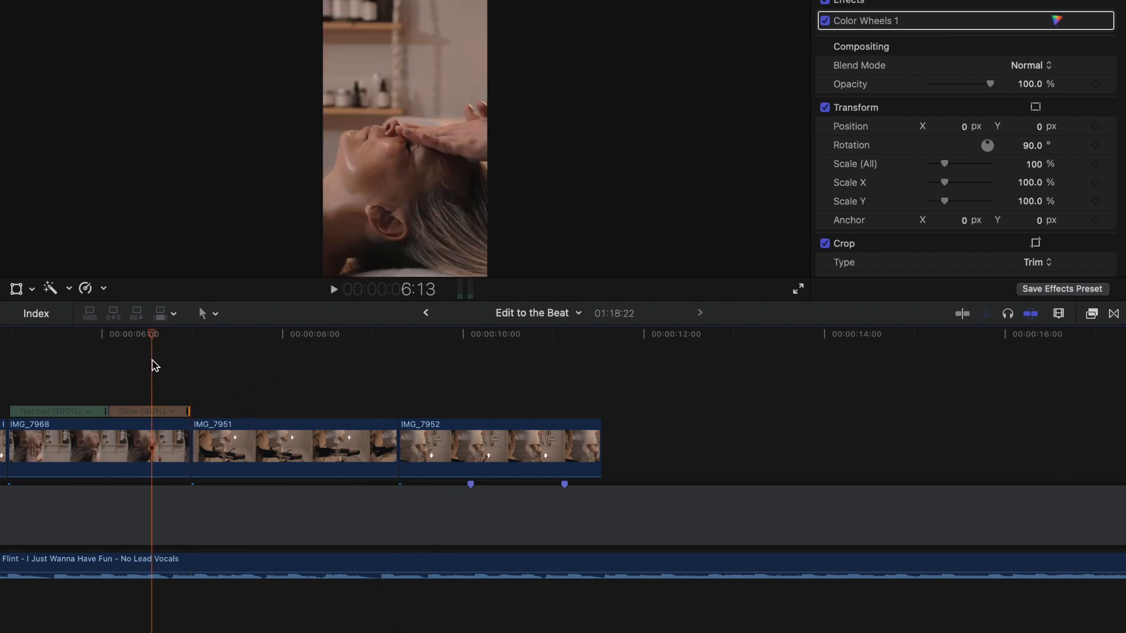
Play the whole edit from the start through the end of IMG_7952
key(super+minus)
key(super+minus)
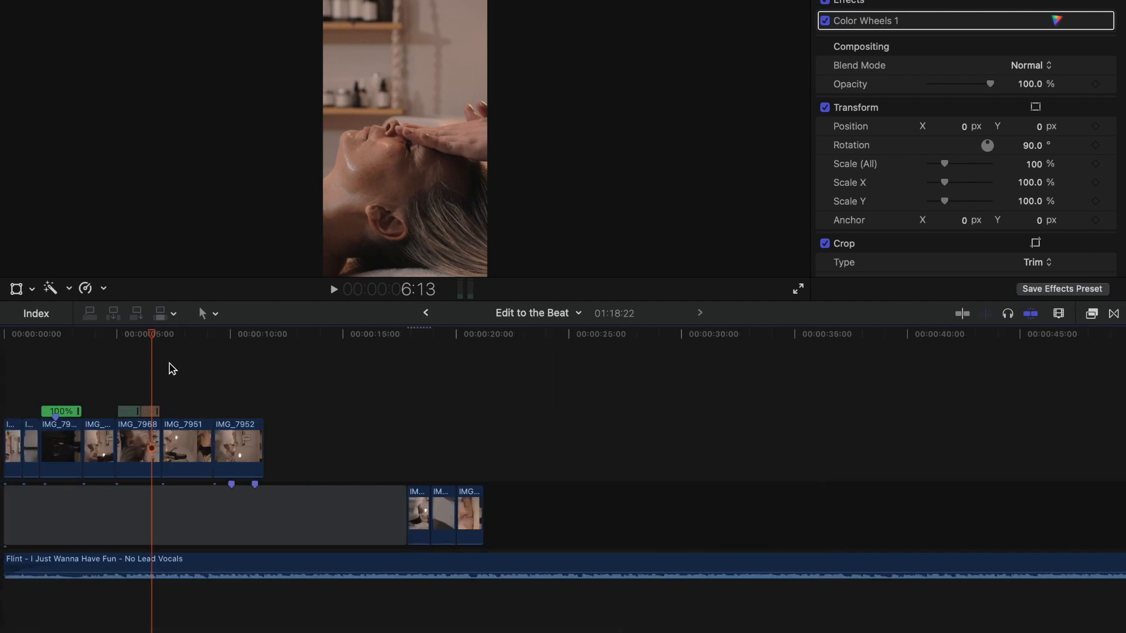
key(Home)
key(space)
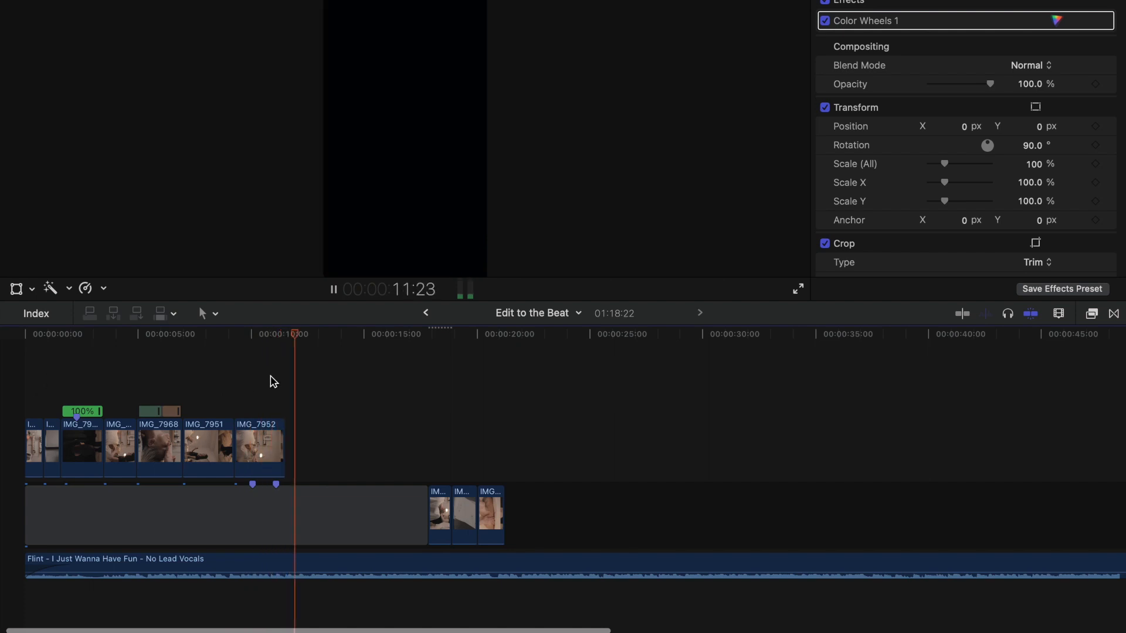
Connect IMG_7958 and IMG_7971 in order after the last IMG_7952 and delete the unused clip between them
click(429, 425)
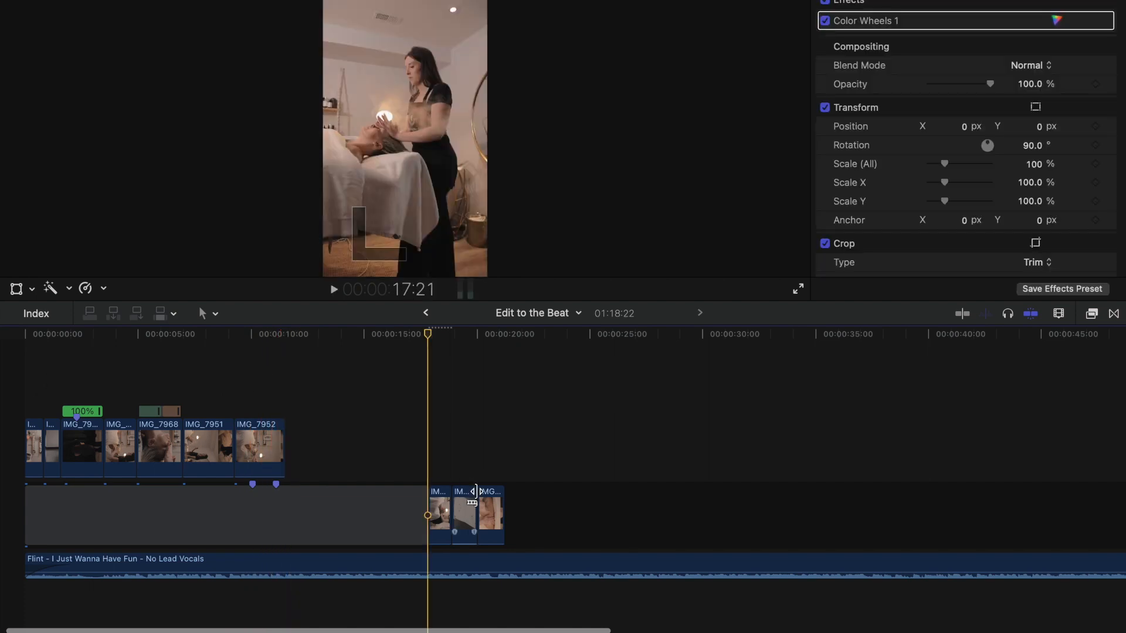
drag(484, 500, 297, 435)
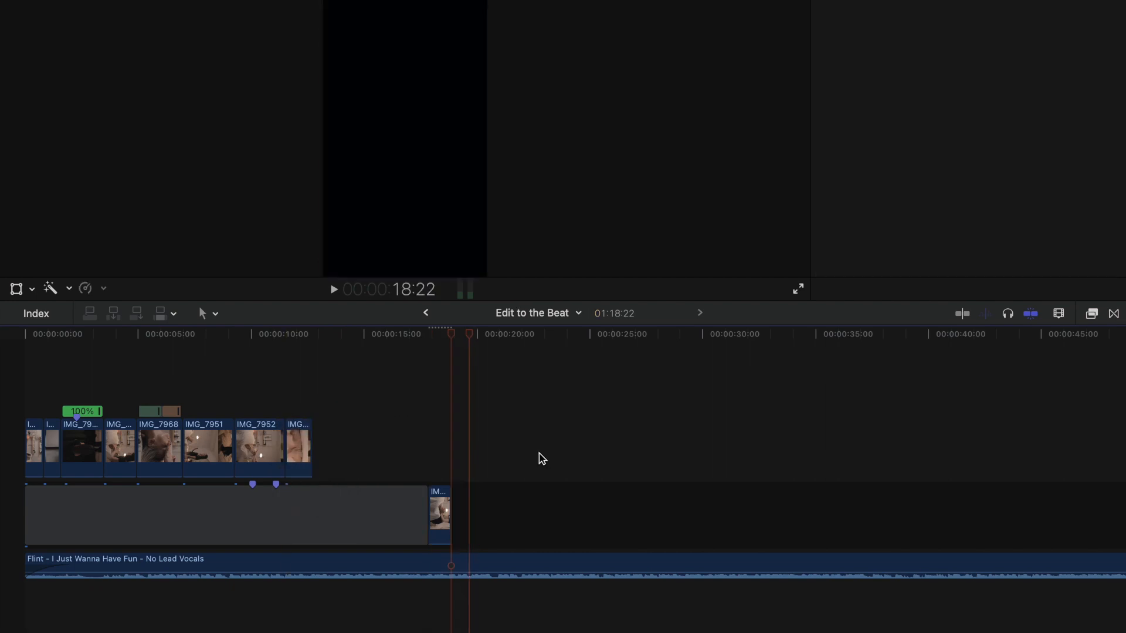
drag(452, 515, 292, 410)
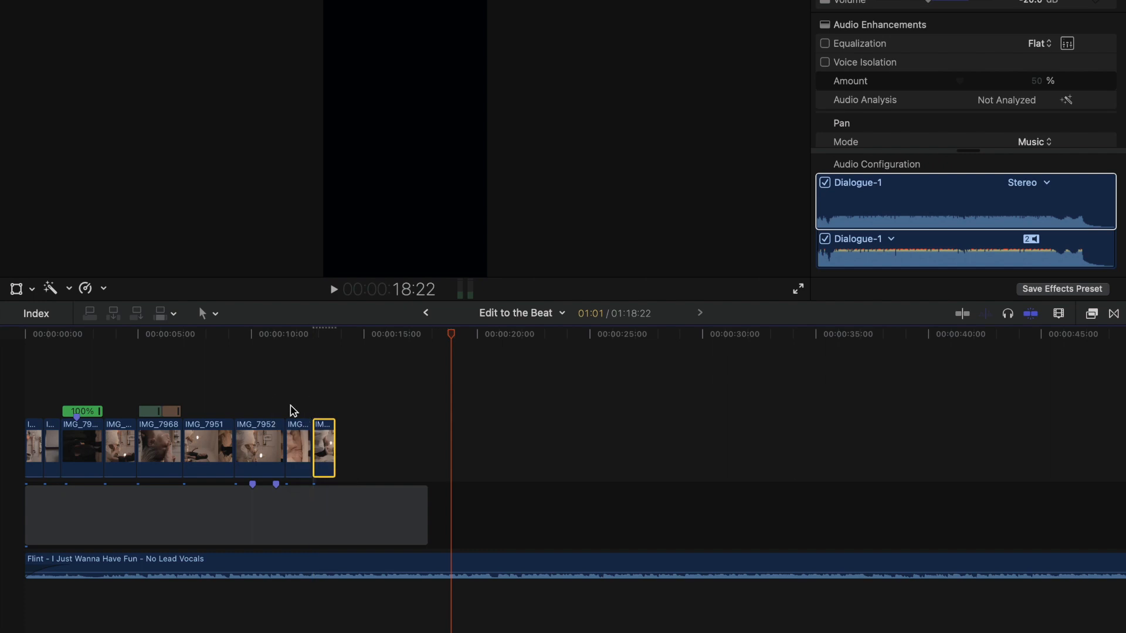
Clear the last two beat markers and play the end of the edit from 10:18
click(216, 376)
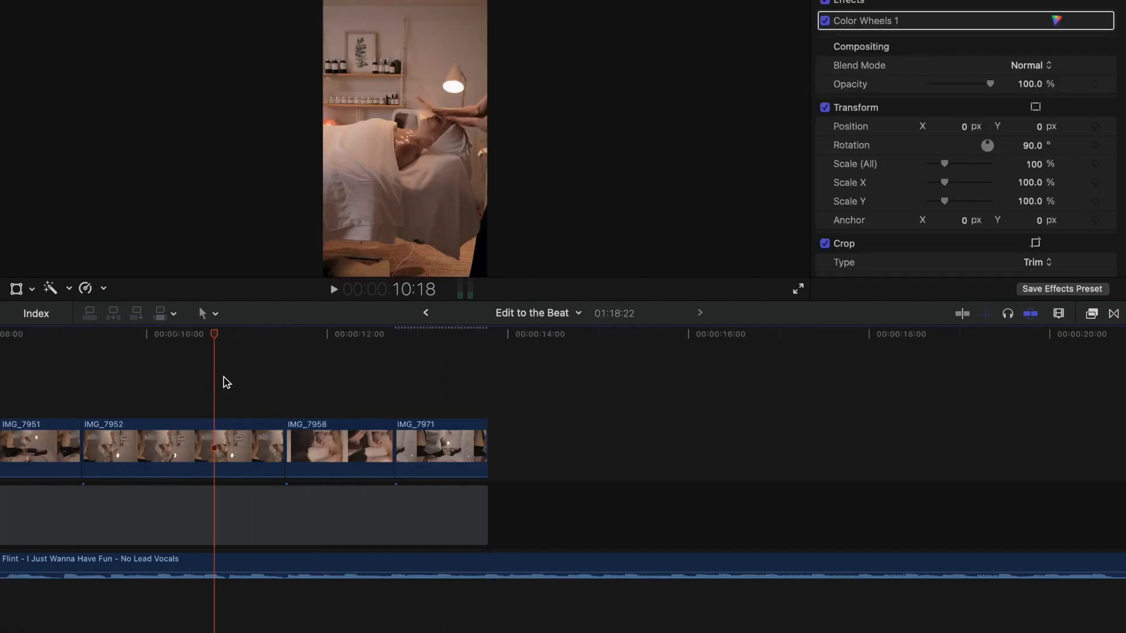
key(space)
Separate about the last nine seconds of the music track and move that ending beneath the main track near 10:15
key(shift+z)
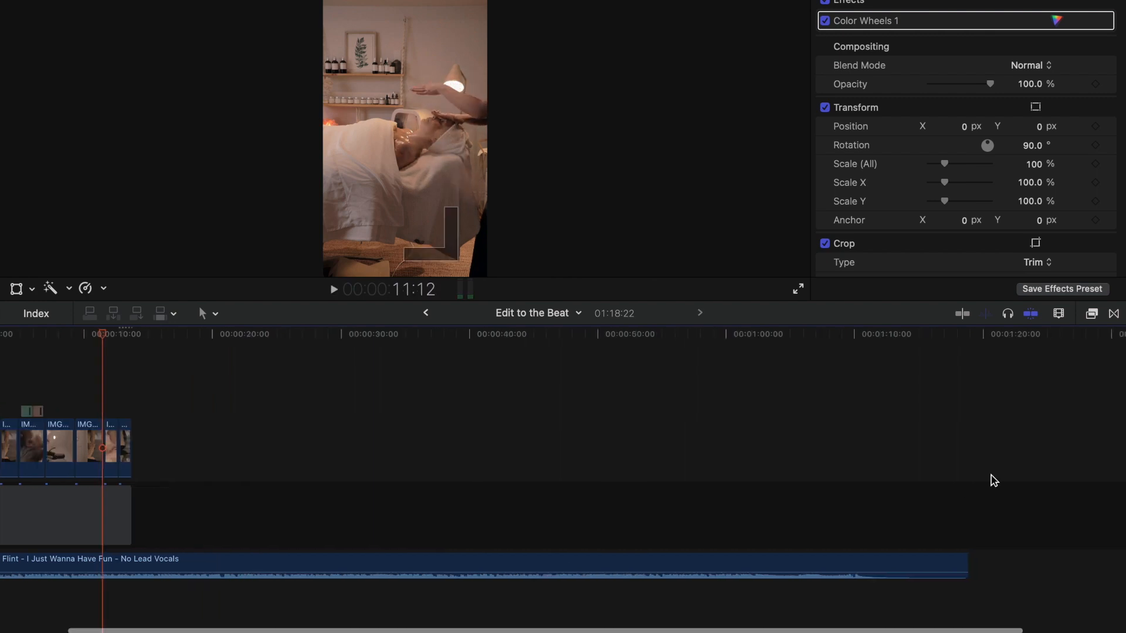
click(765, 476)
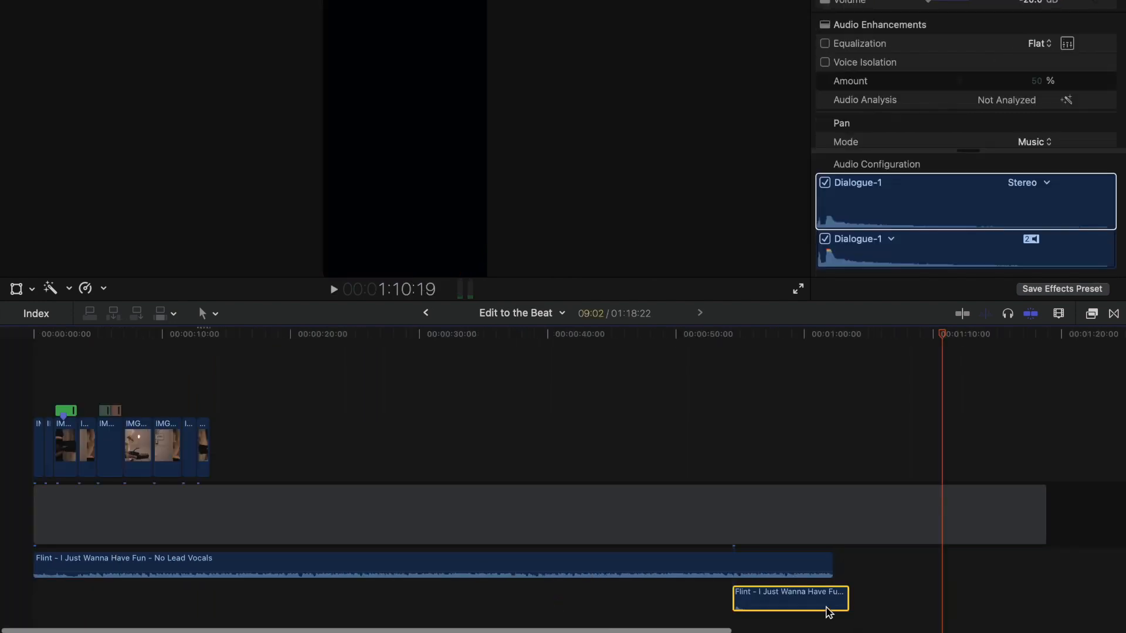
drag(782, 592, 218, 593)
Move the separated music ending to about 12:11, just before the cut between IMG_7958 and IMG_7971
click(166, 401)
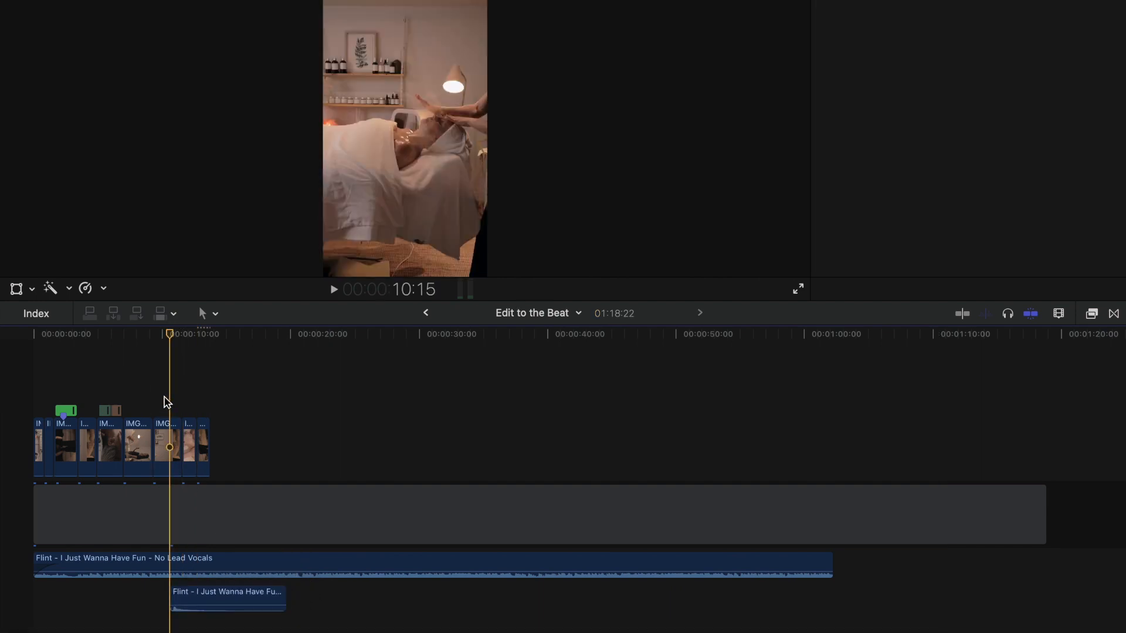
key(plus)
click(200, 564)
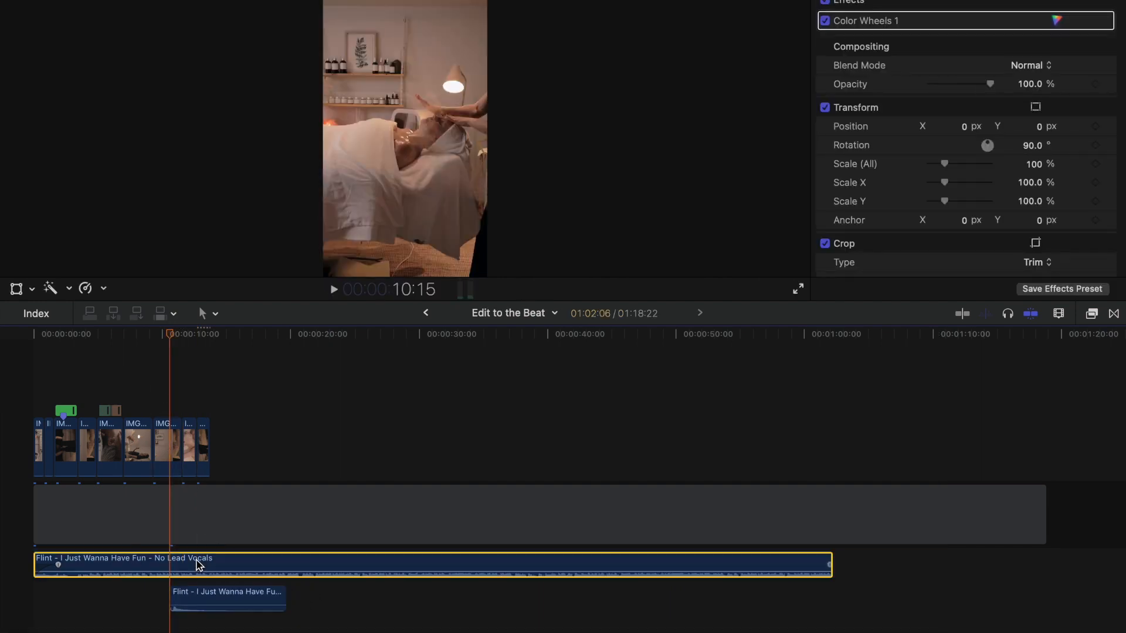
key(super+equal)
key(super+equal)
click(289, 397)
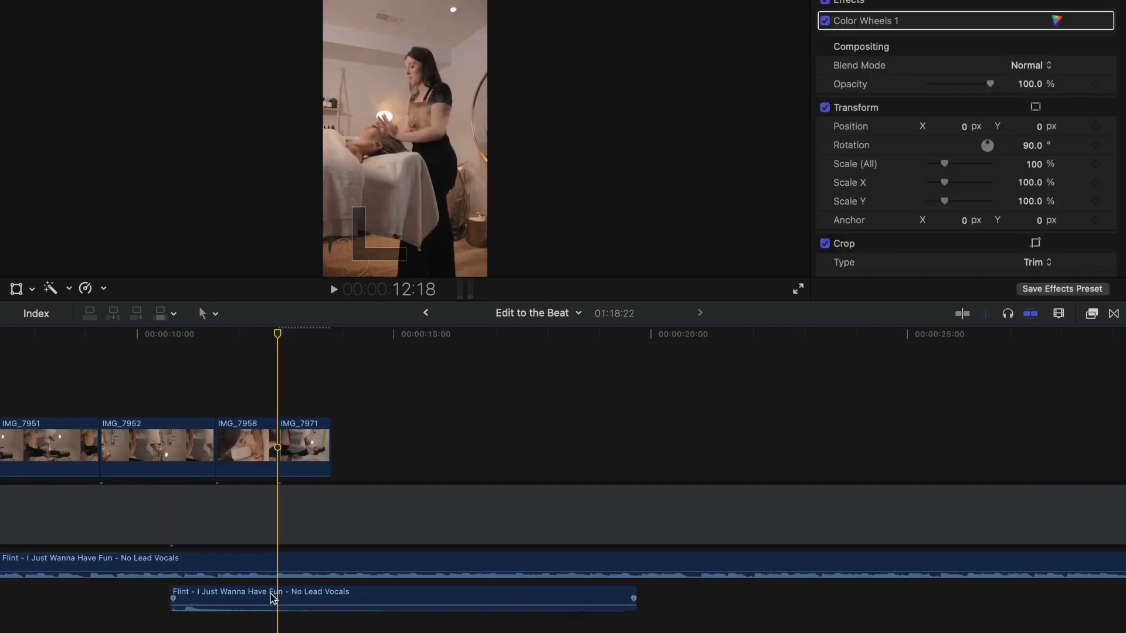
key(super+equal)
key(super+equal)
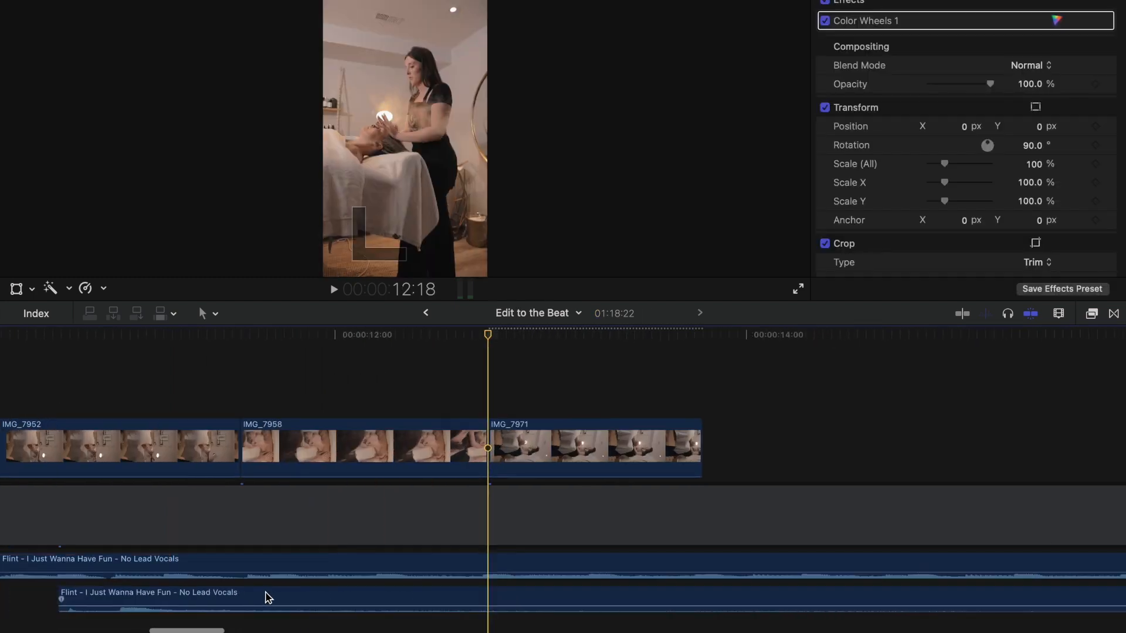
click(321, 589)
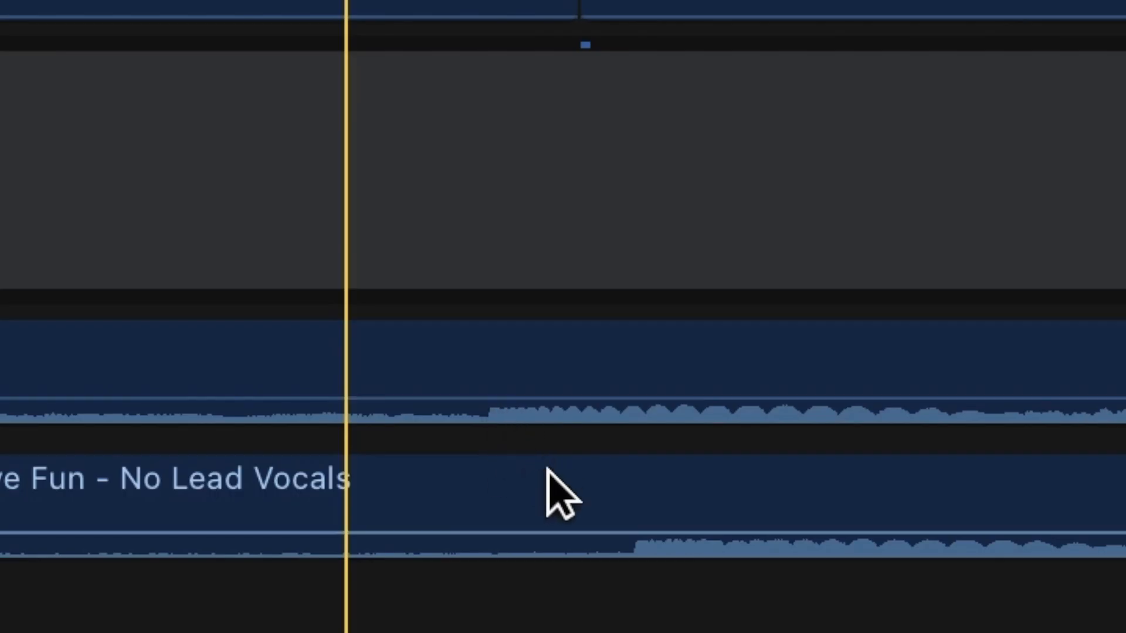
Park the playhead on the main track's beat at 12:17 and slide the music ending earlier to match its beat
mouse_move(472, 396)
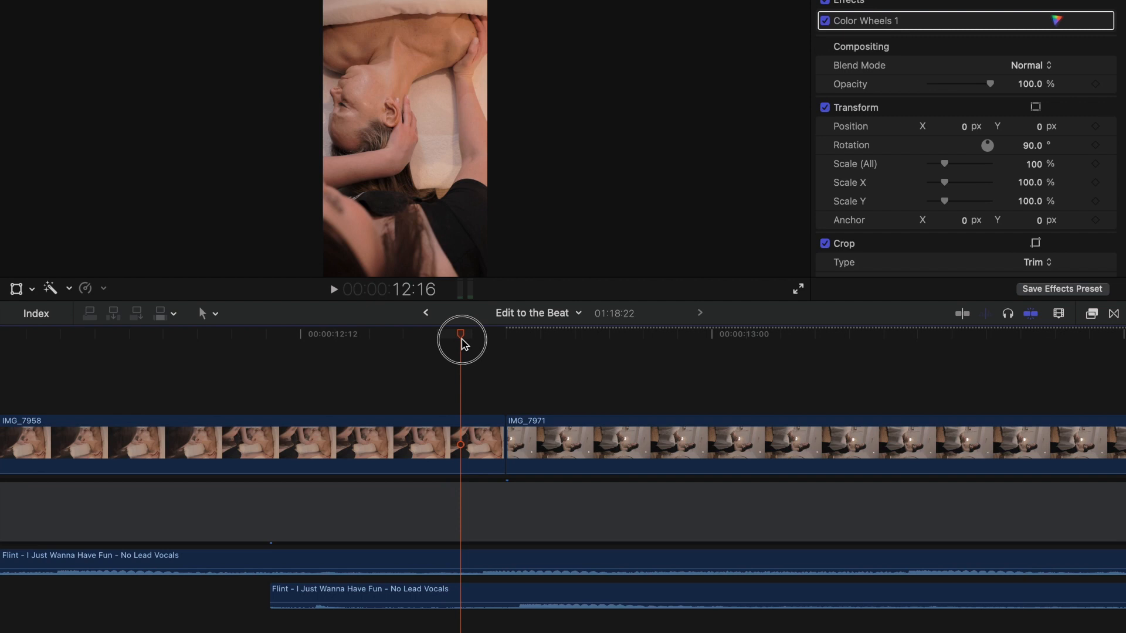
drag(459, 337, 480, 343)
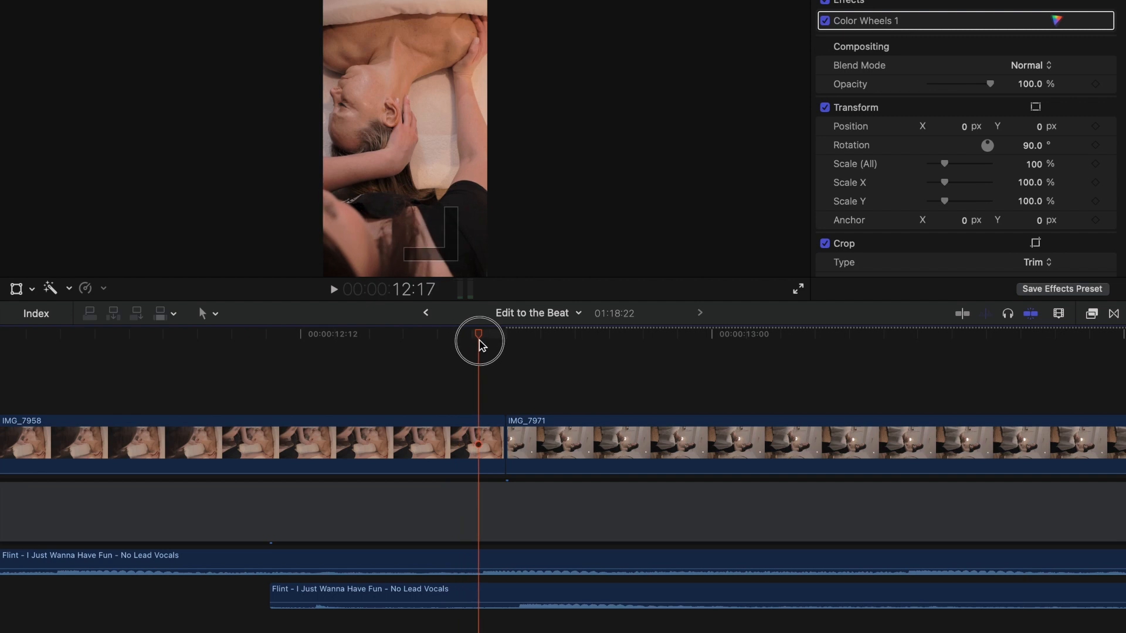
key(super+equal)
key(super+equal)
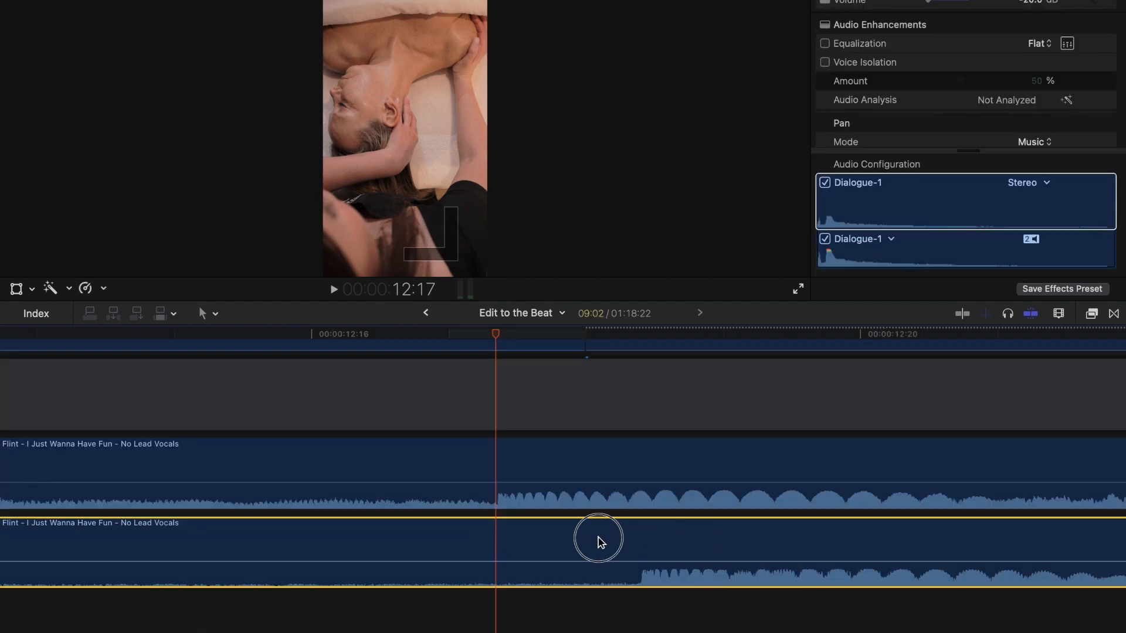
drag(600, 540, 562, 542)
Trim the end of the main music track to 12:17 and add a short fade-out
click(538, 469)
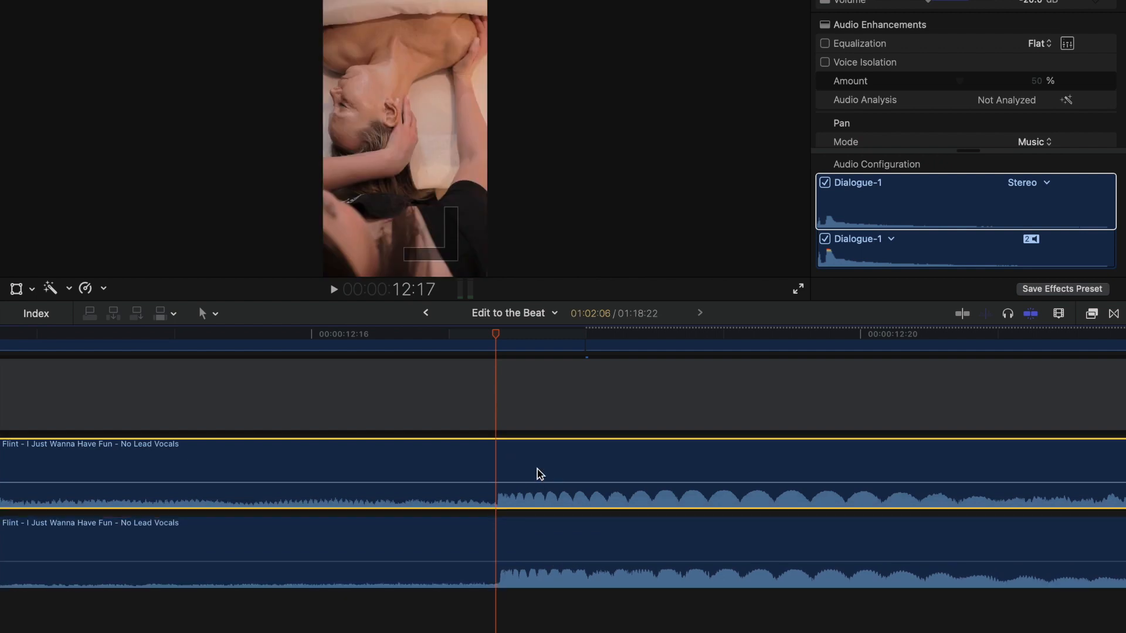
key(alt+bracketright)
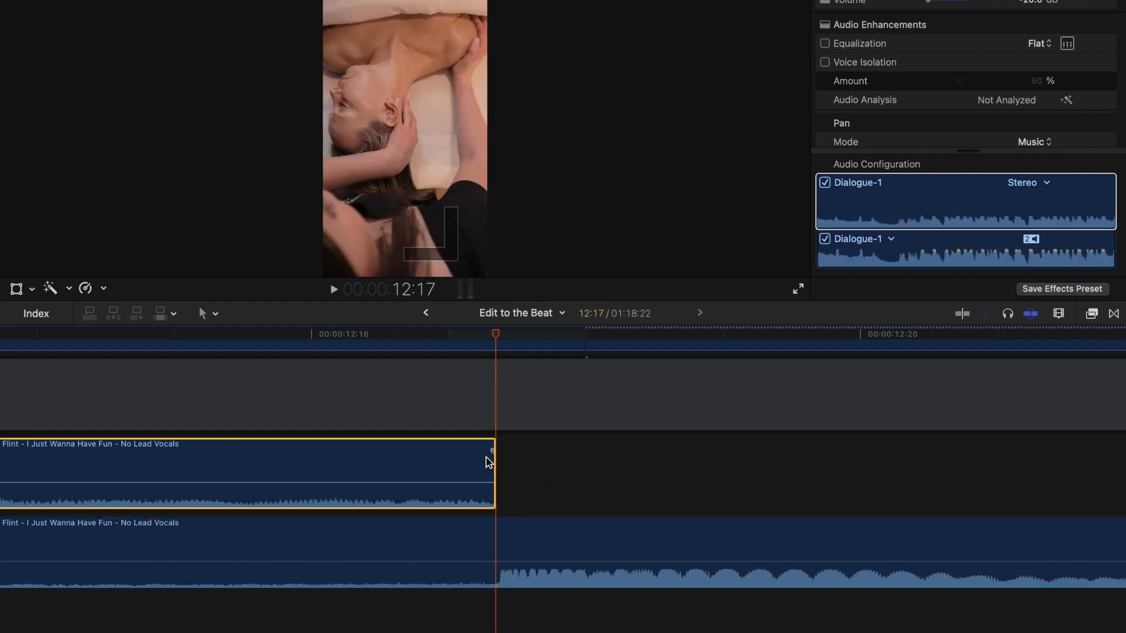
drag(463, 450, 410, 450)
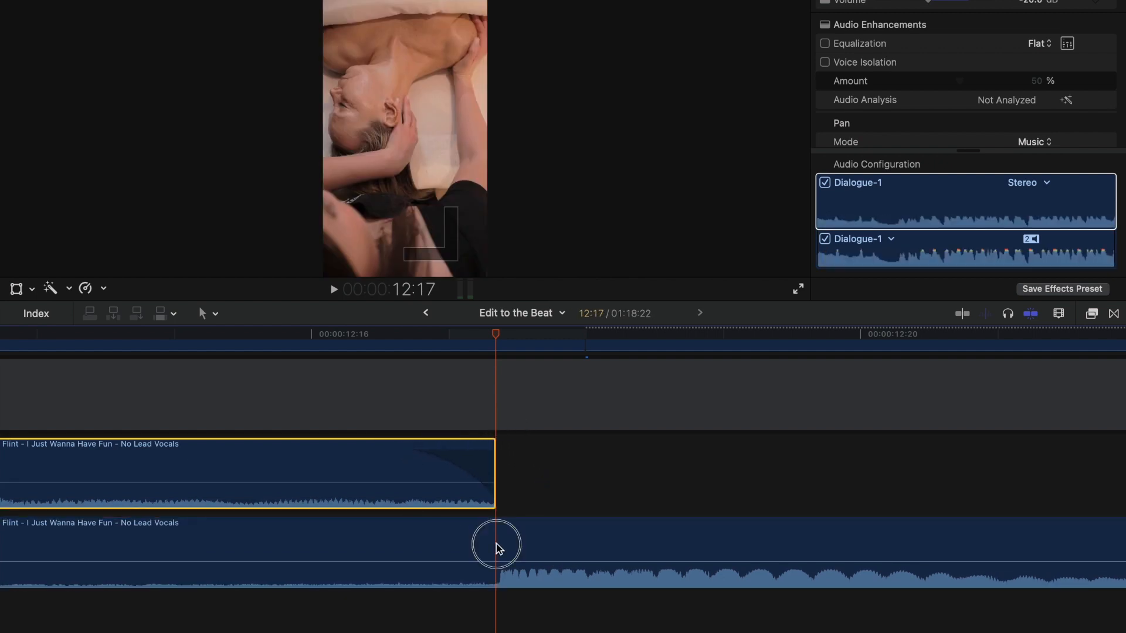
Trim the start of the music ending to 12:16 and give it a fade-in
click(499, 549)
key(Left)
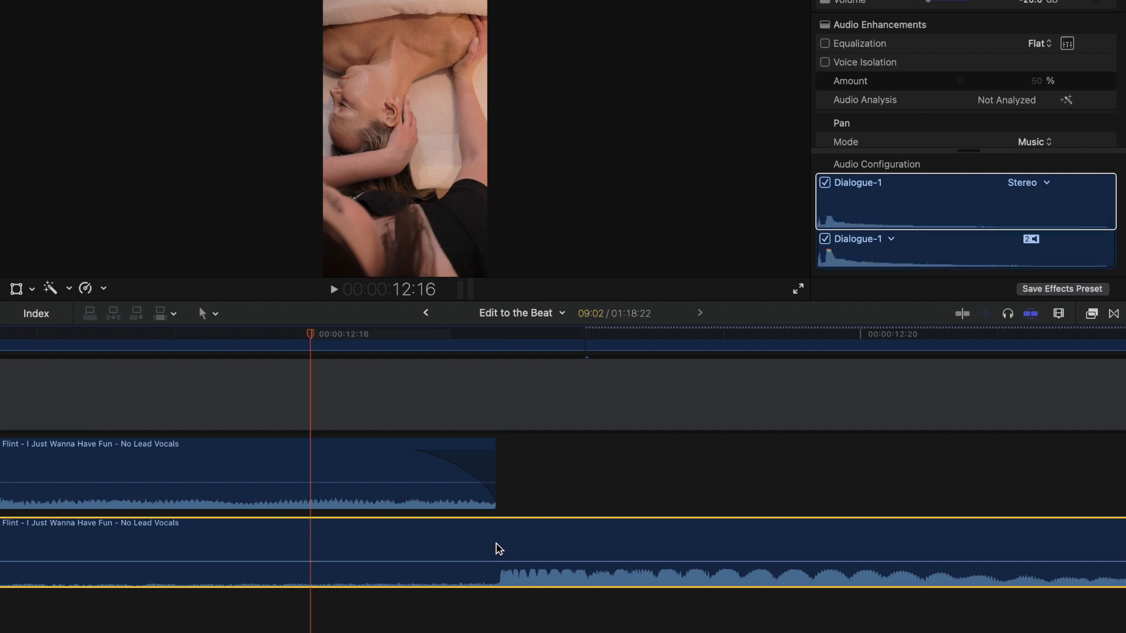
key(alt+bracketleft)
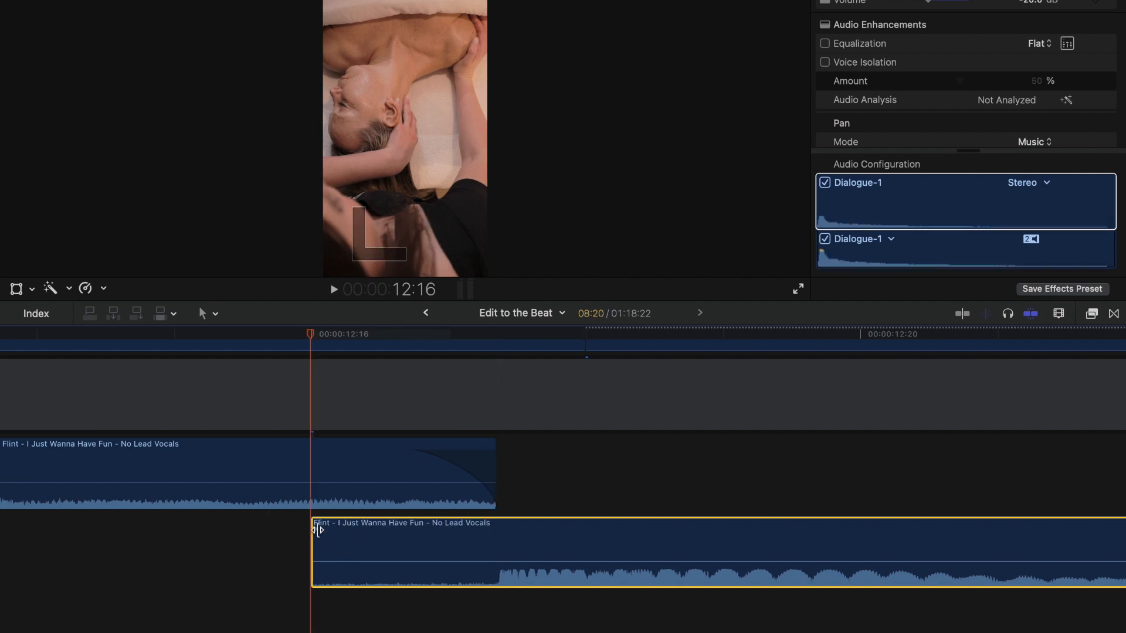
drag(316, 531, 756, 516)
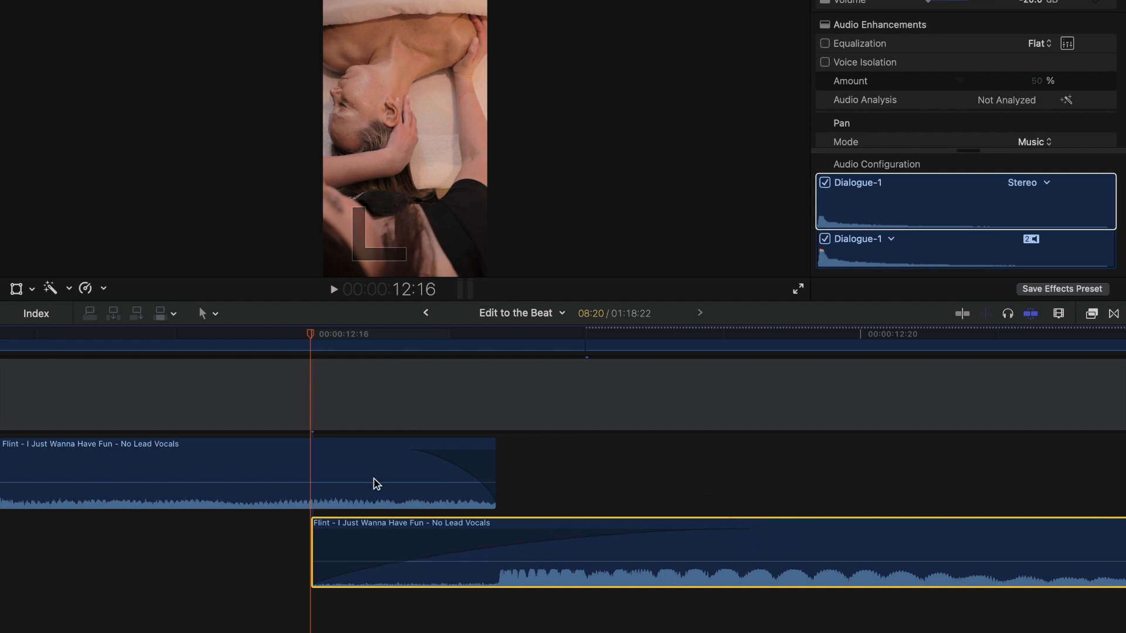
Play across the music join and trim the ending's start closer to its first beat
click(261, 524)
key(shift+z)
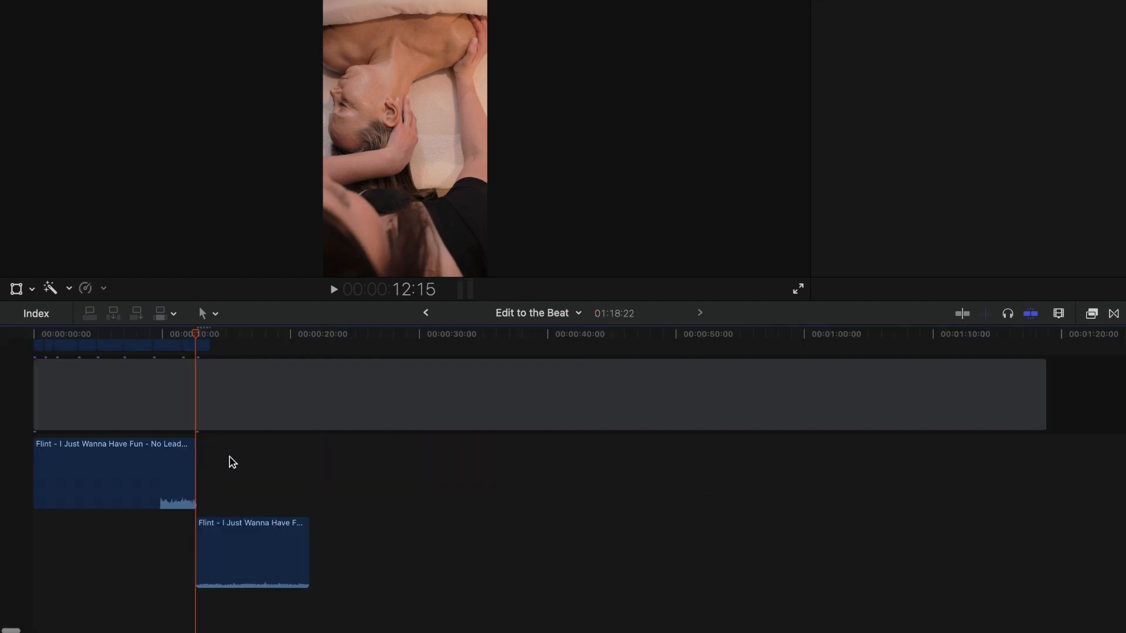
scroll(316, 469, up, 3)
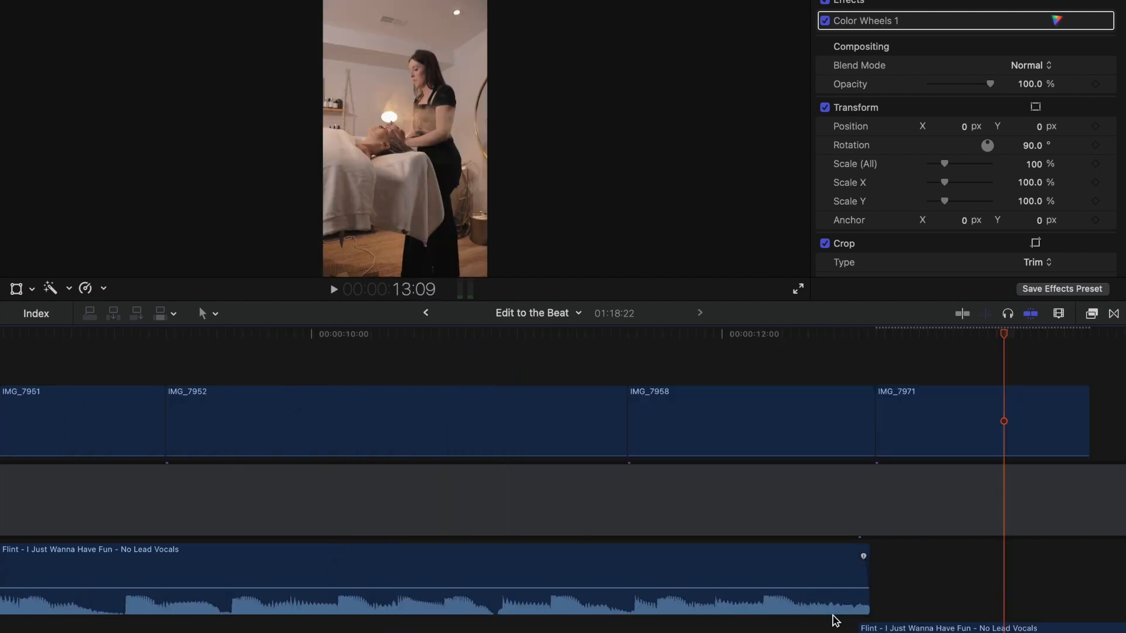
click(832, 616)
scroll(830, 616, down, 5)
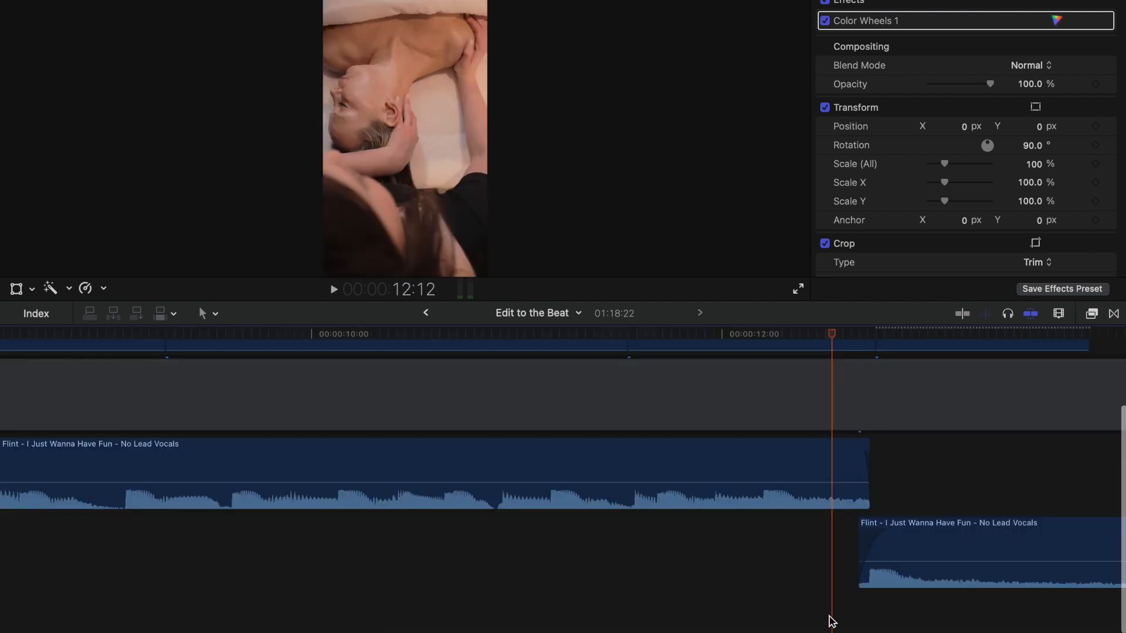
key(super+equal)
key(super+equal)
scroll(838, 609, right, 5)
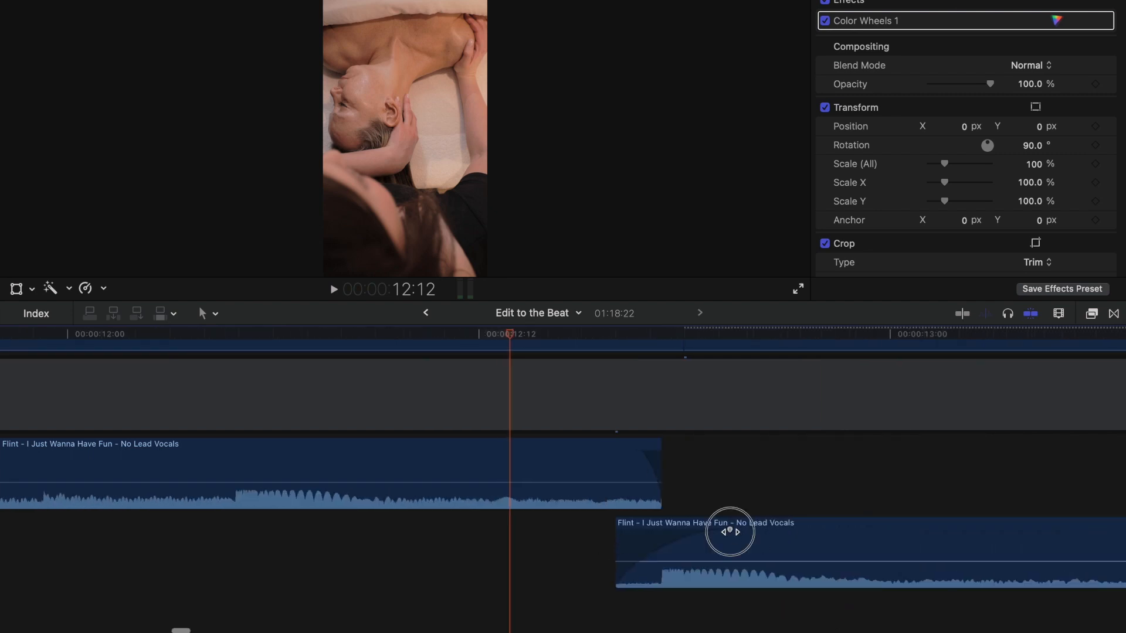
drag(730, 531, 650, 538)
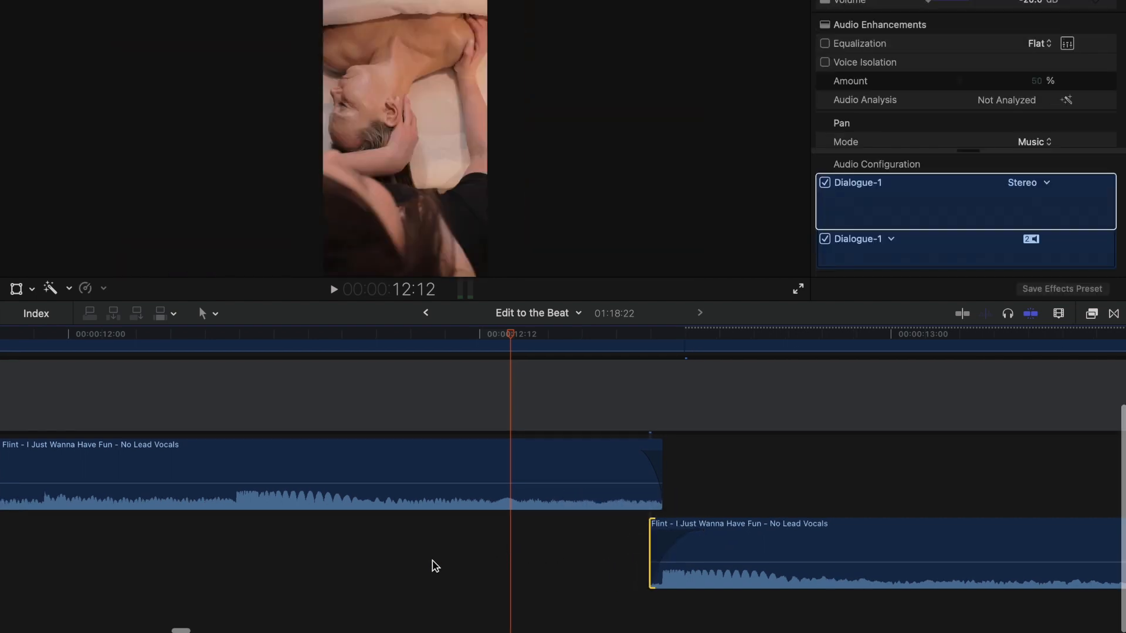
Slide the music ending earlier to match the main track's last beat and shorten the main track's fade-out
key(space)
click(853, 527)
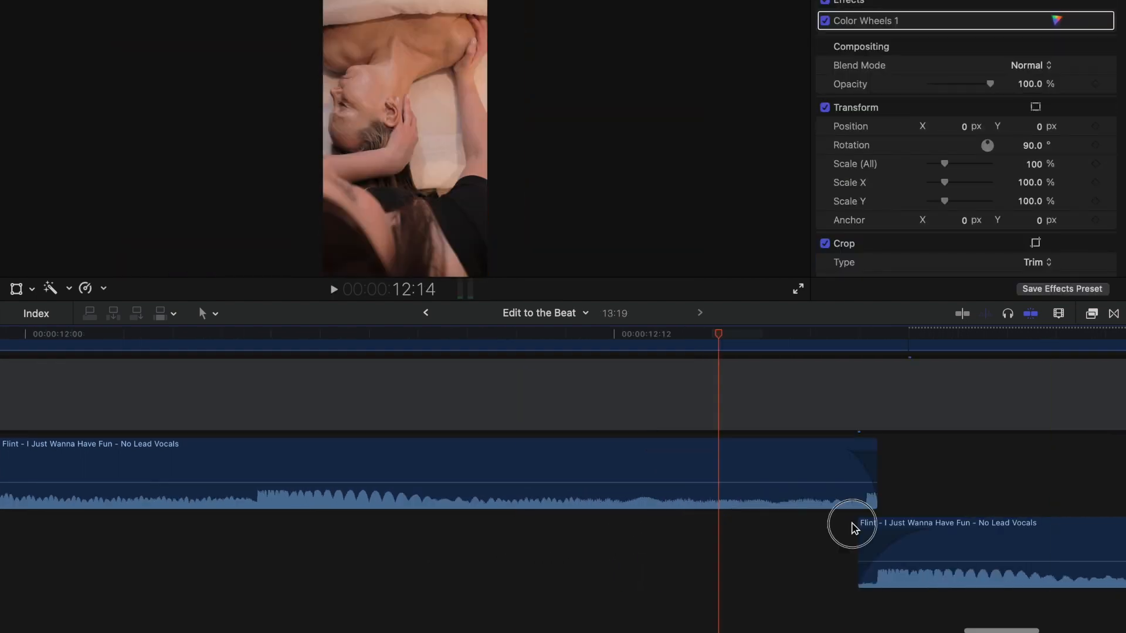
key(super+equal)
key(super+equal)
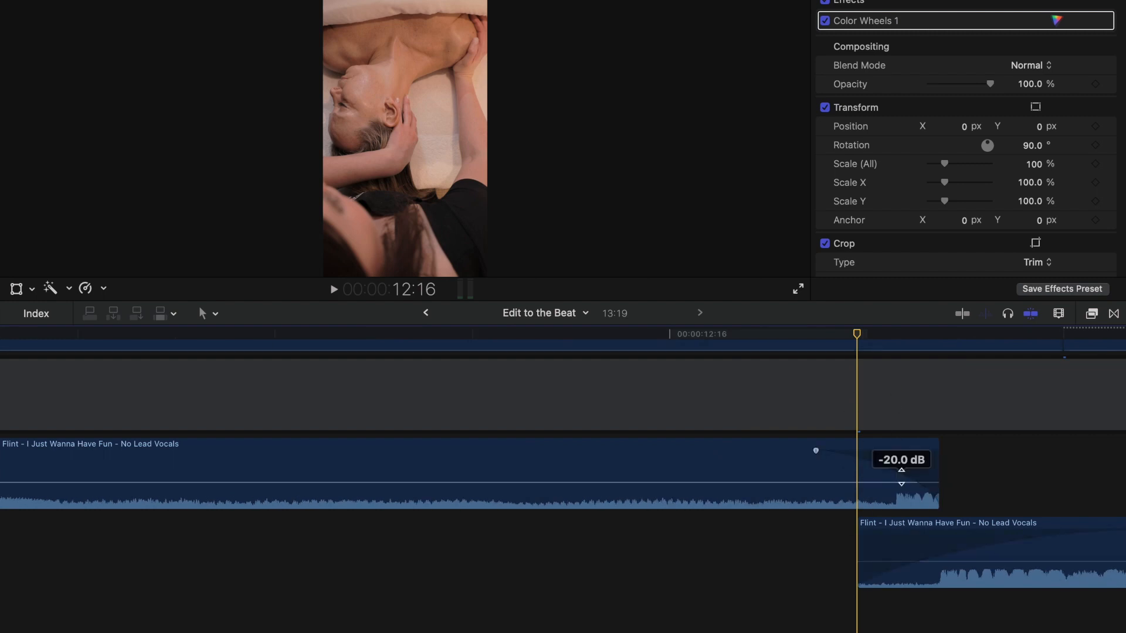
scroll(842, 340, right, 3)
drag(814, 341, 837, 343)
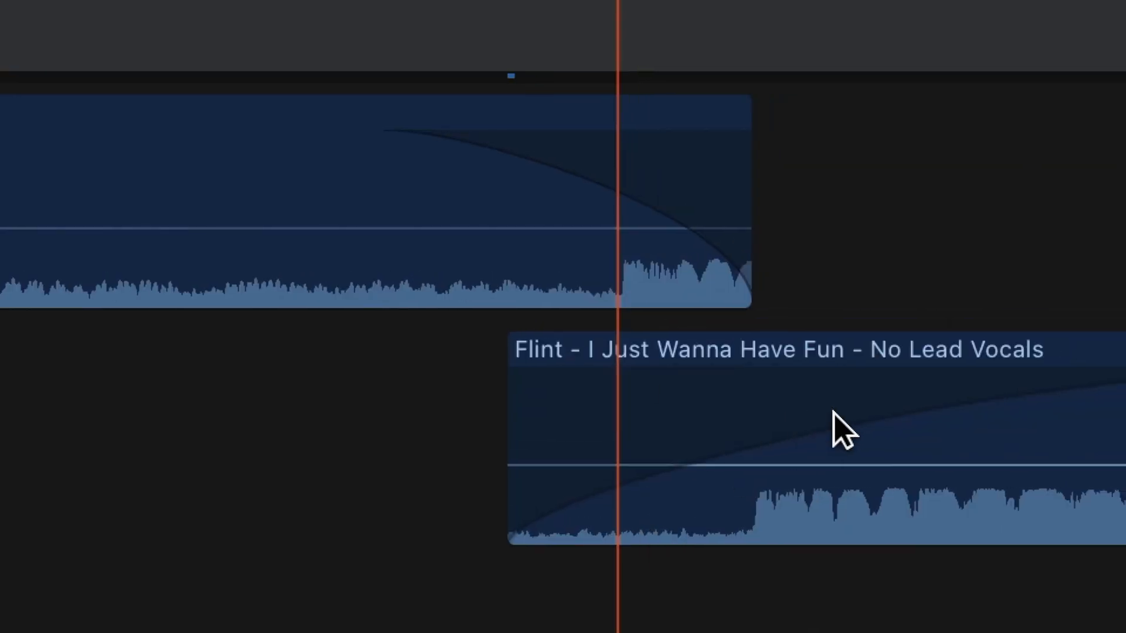
drag(856, 384, 736, 427)
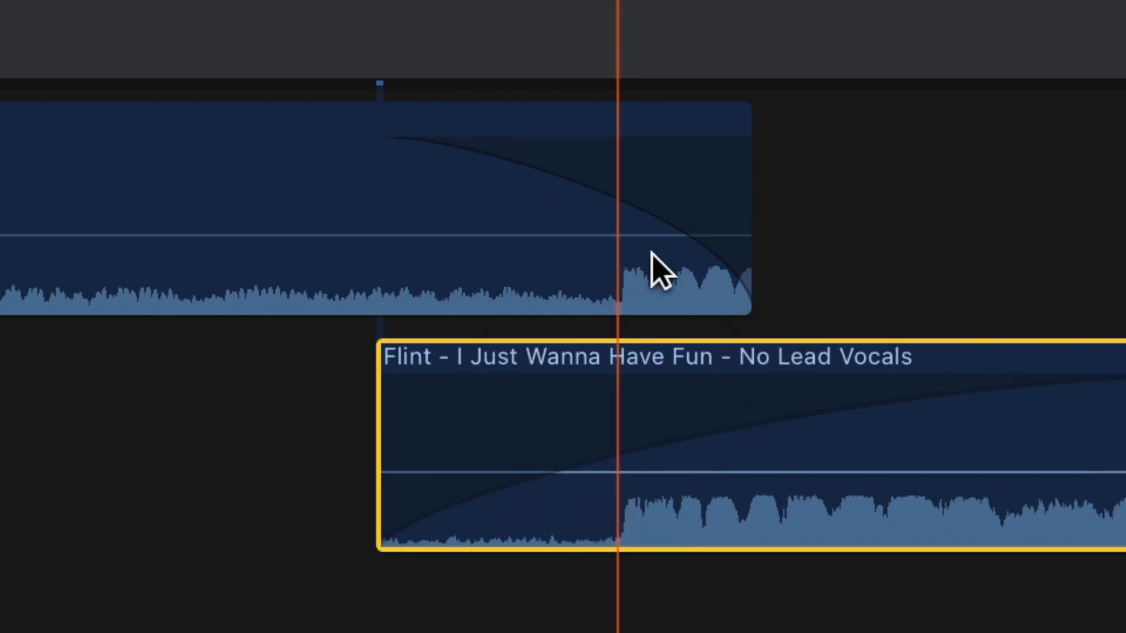
key(space)
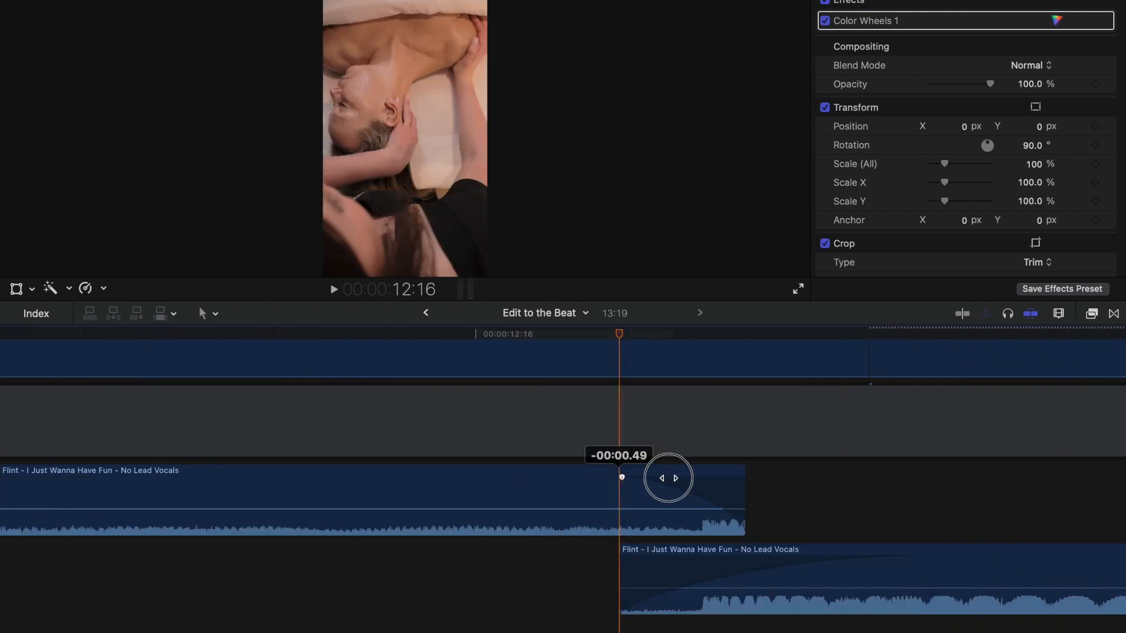
drag(666, 477, 698, 497)
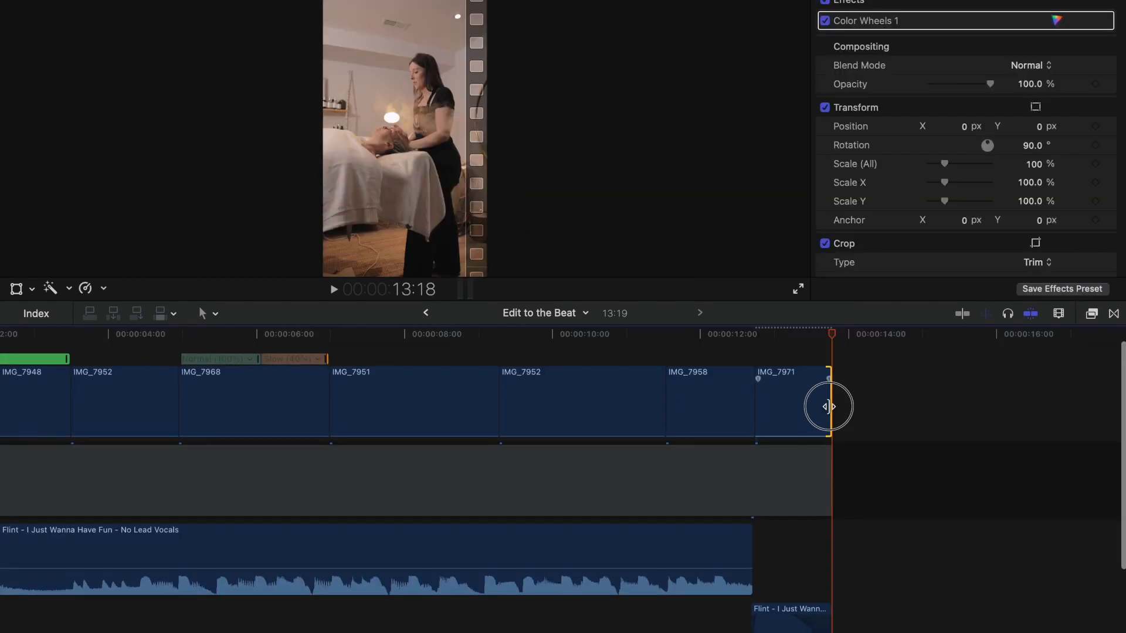
Extend IMG_7971, the gap clip and the music ending so that all three end at 15:00
drag(829, 403, 952, 403)
key(alt+])
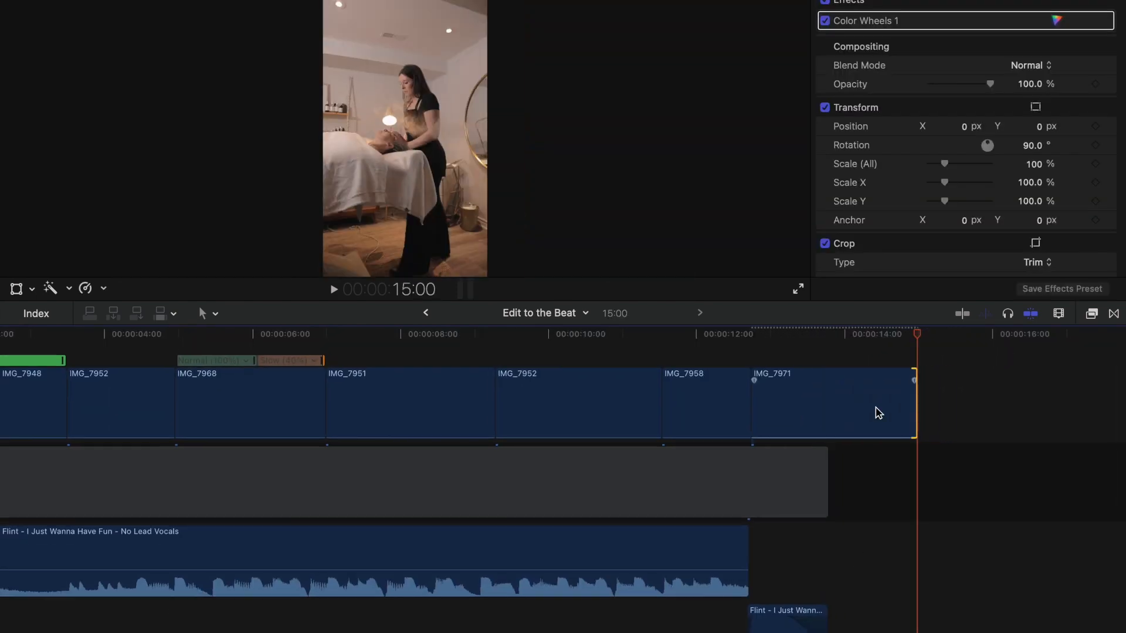
drag(821, 468, 917, 465)
drag(824, 610, 916, 610)
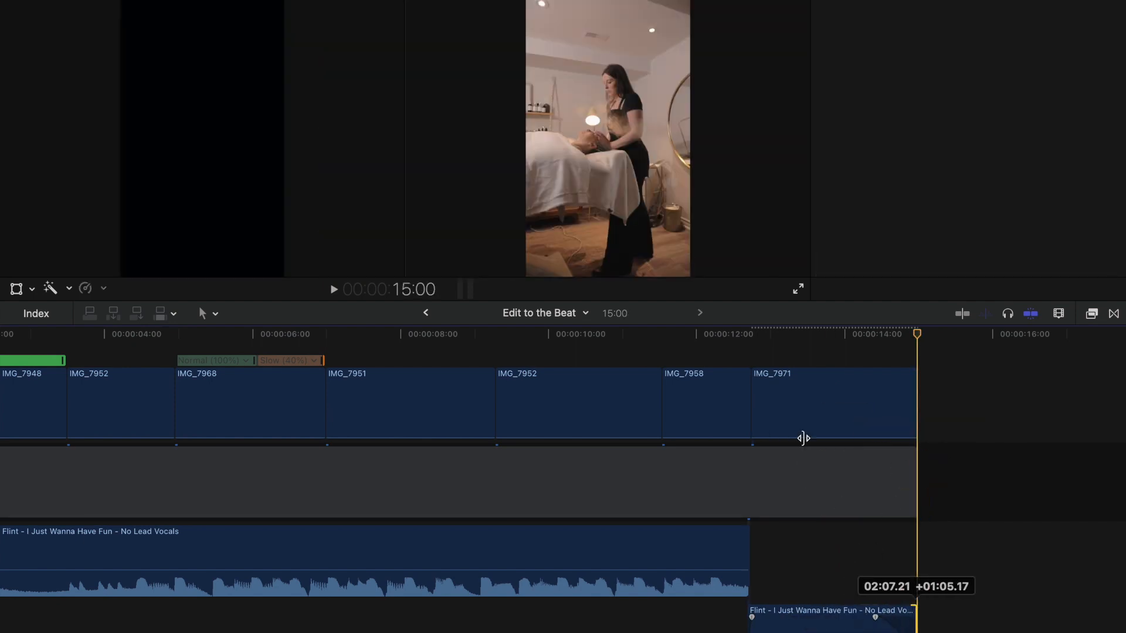
Fade IMG_7971 to black with opacity keyframes, from 100% about half a second into the clip to 0% at 14:23
click(770, 363)
key(Up)
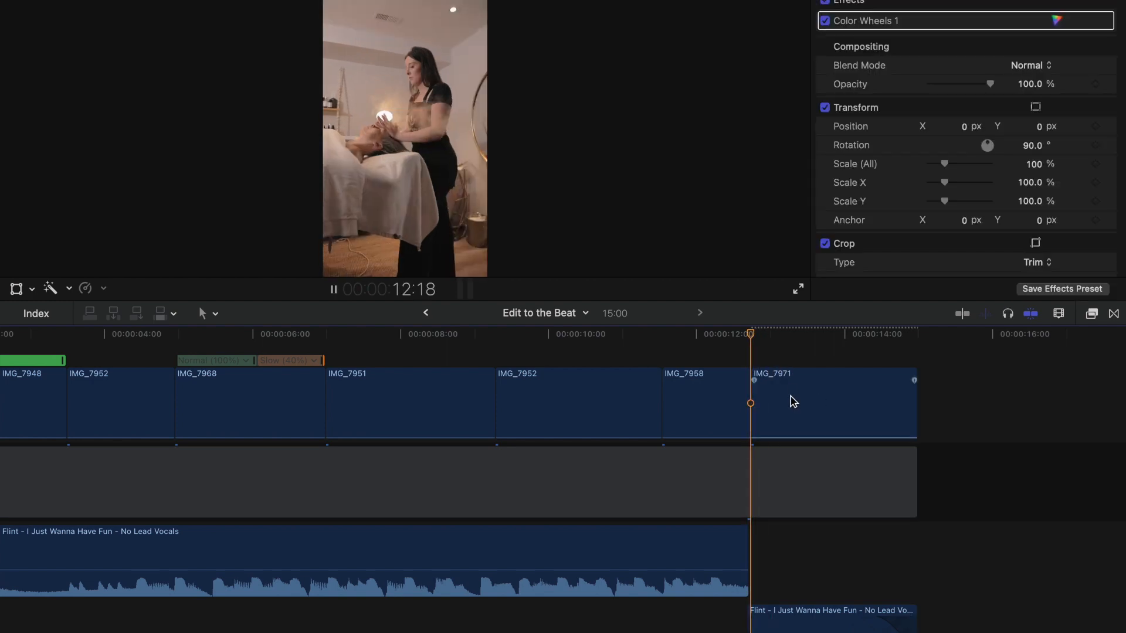
key(space)
scroll(783, 397, down, 3)
scroll(784, 397, up, 3)
click(787, 415)
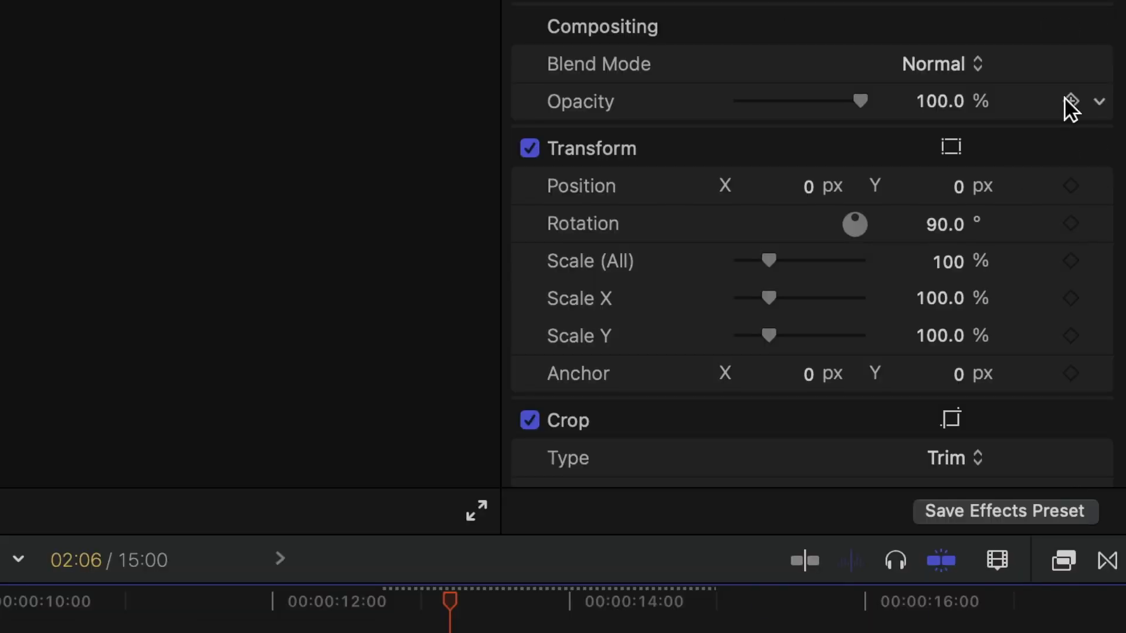
click(1069, 101)
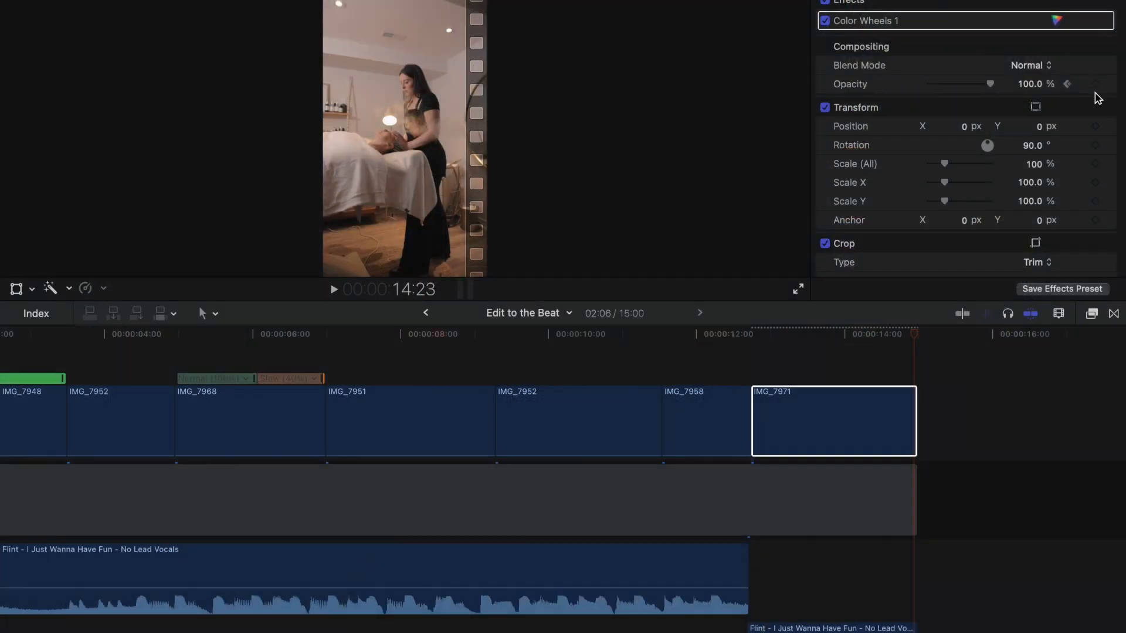
drag(989, 86, 792, 198)
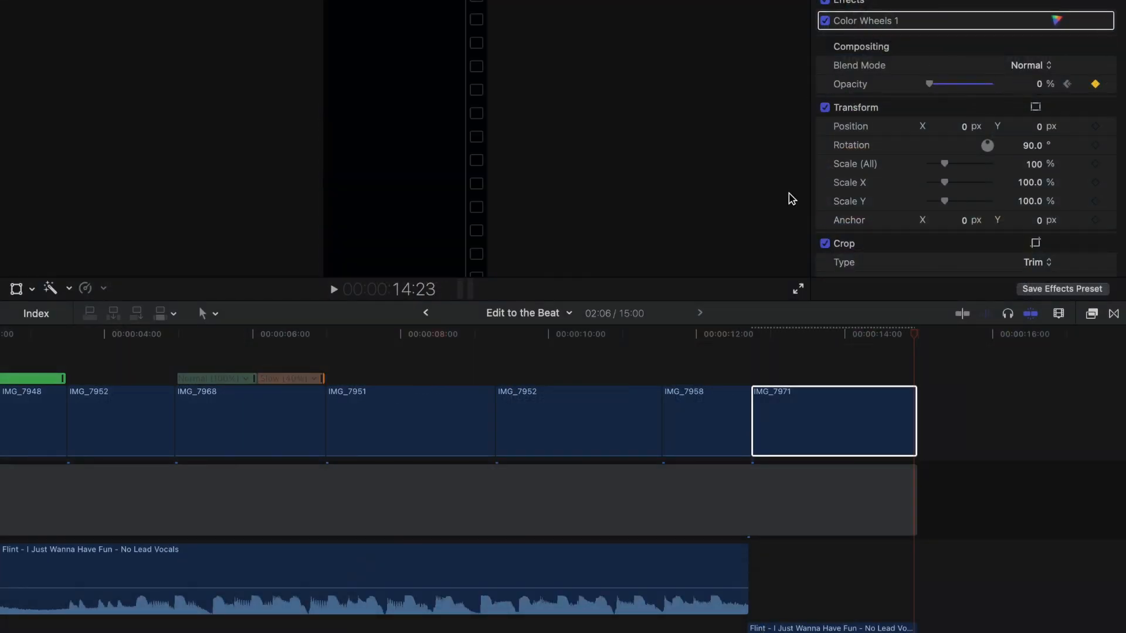
Play the ending from about 12:00 to check the fade to black, and view the whole edit with both music clips
click(716, 333)
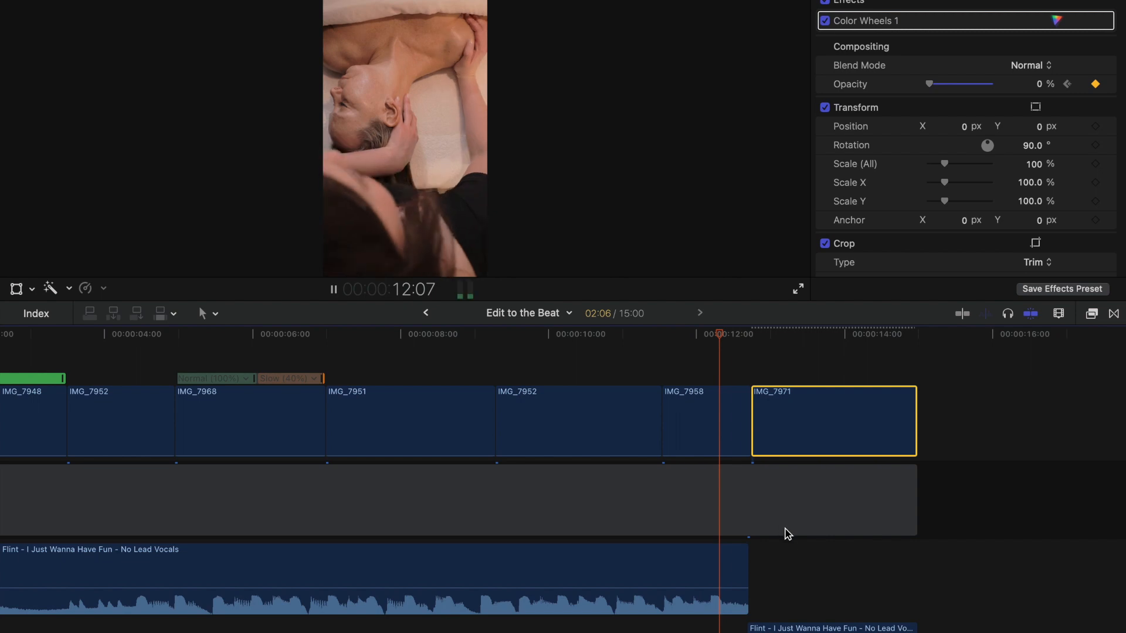
key(space)
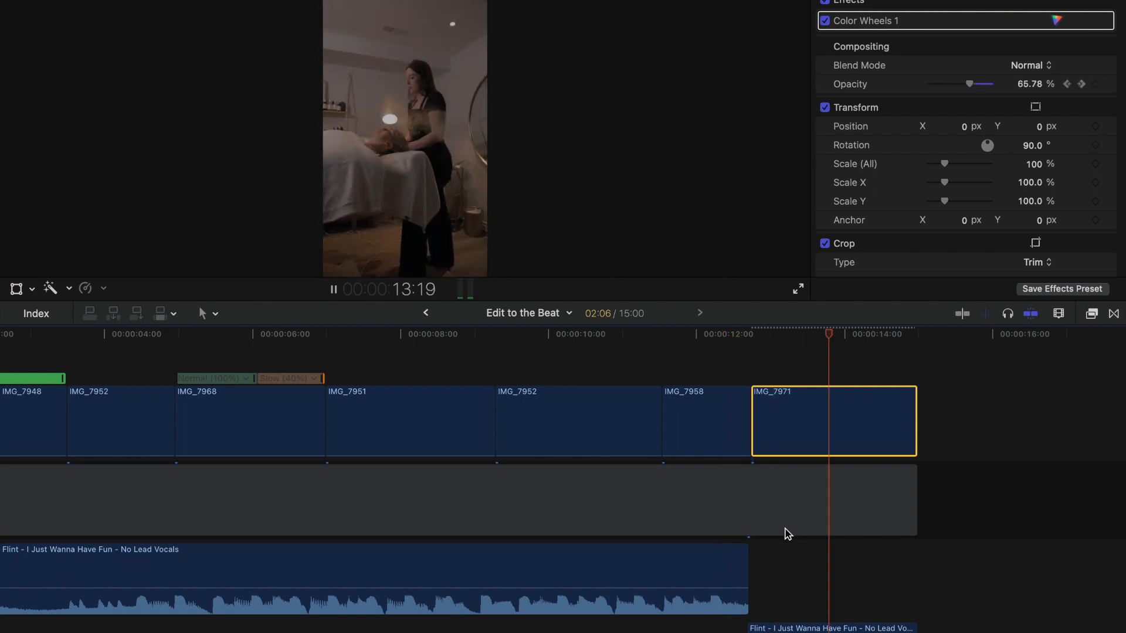
click(507, 367)
key(super+minus)
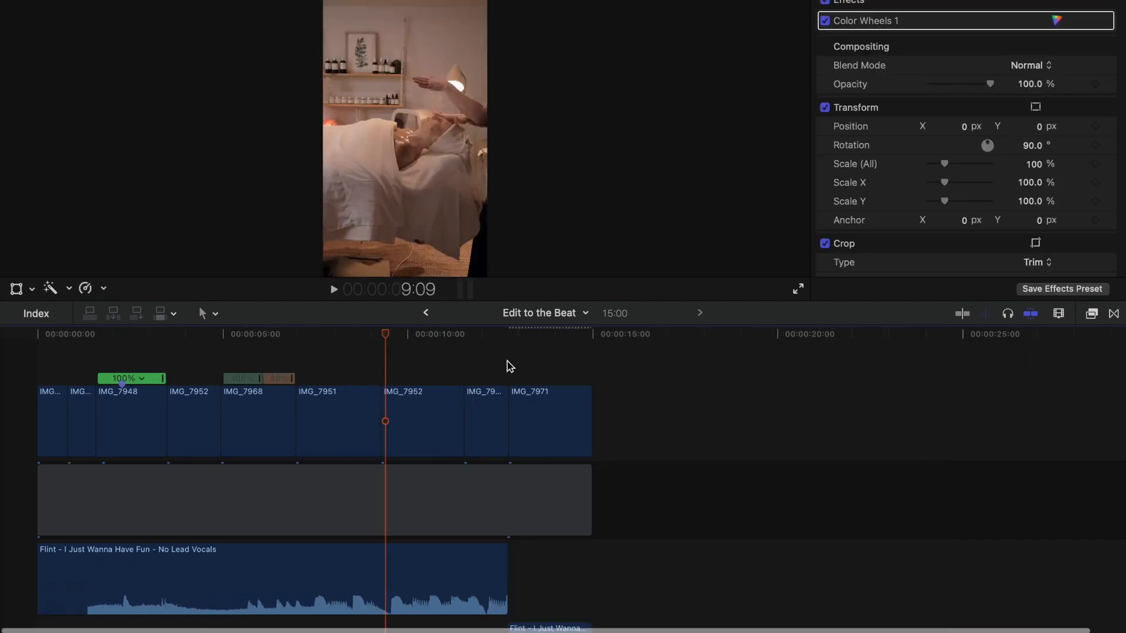
scroll(389, 526, down, 5)
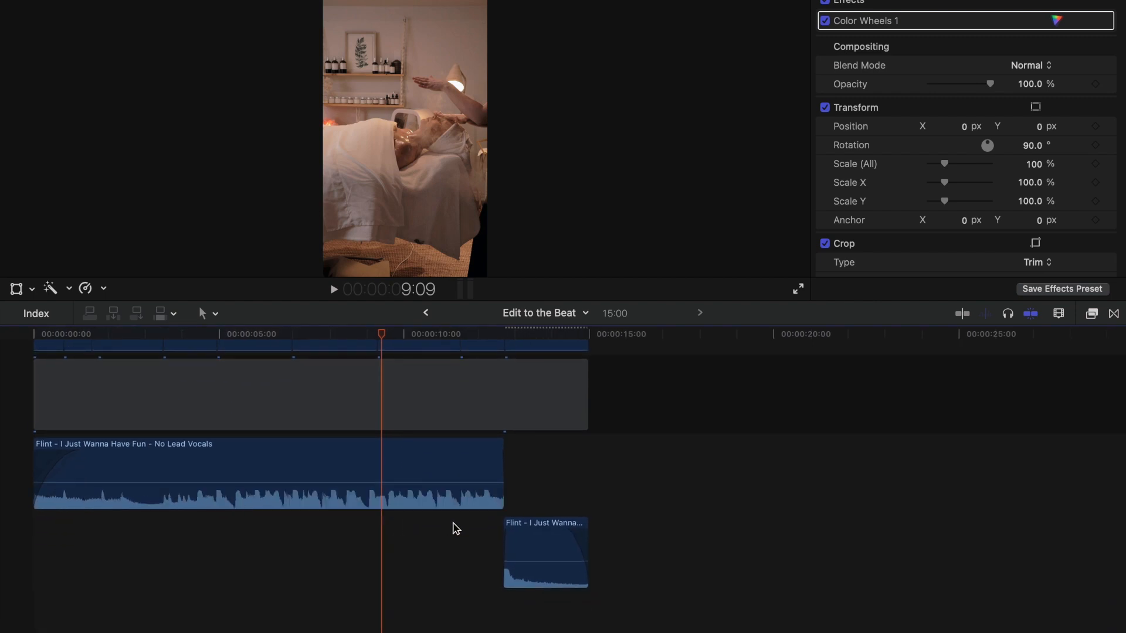
Play the whole edit from the start through the fade-out, and return the playhead to the start
key(Home)
scroll(155, 424, up, 5)
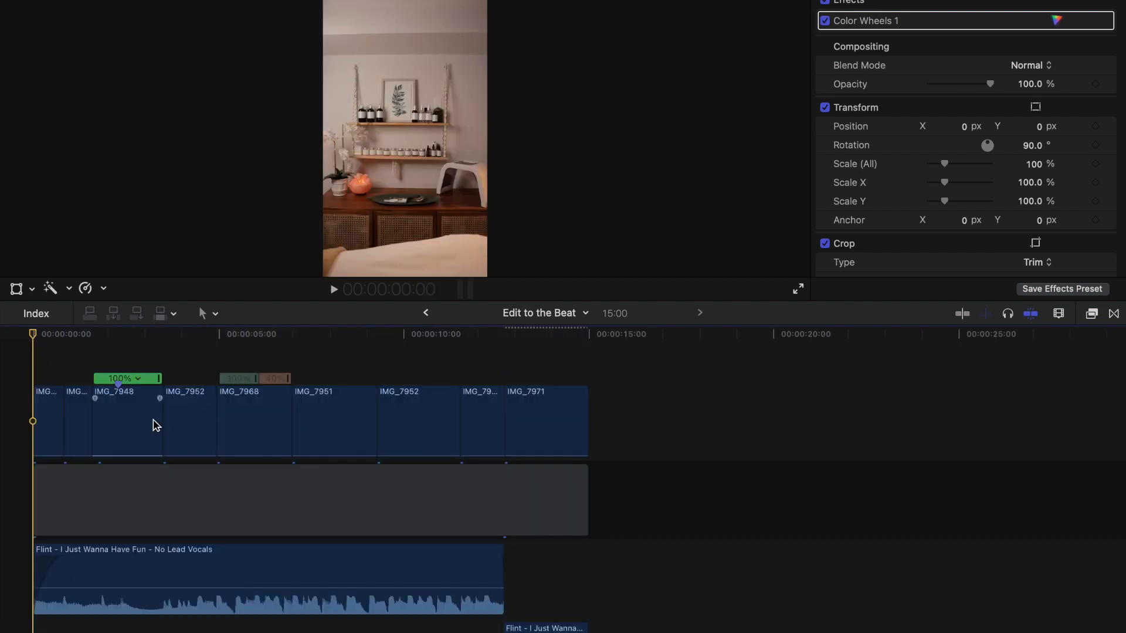
key(space)
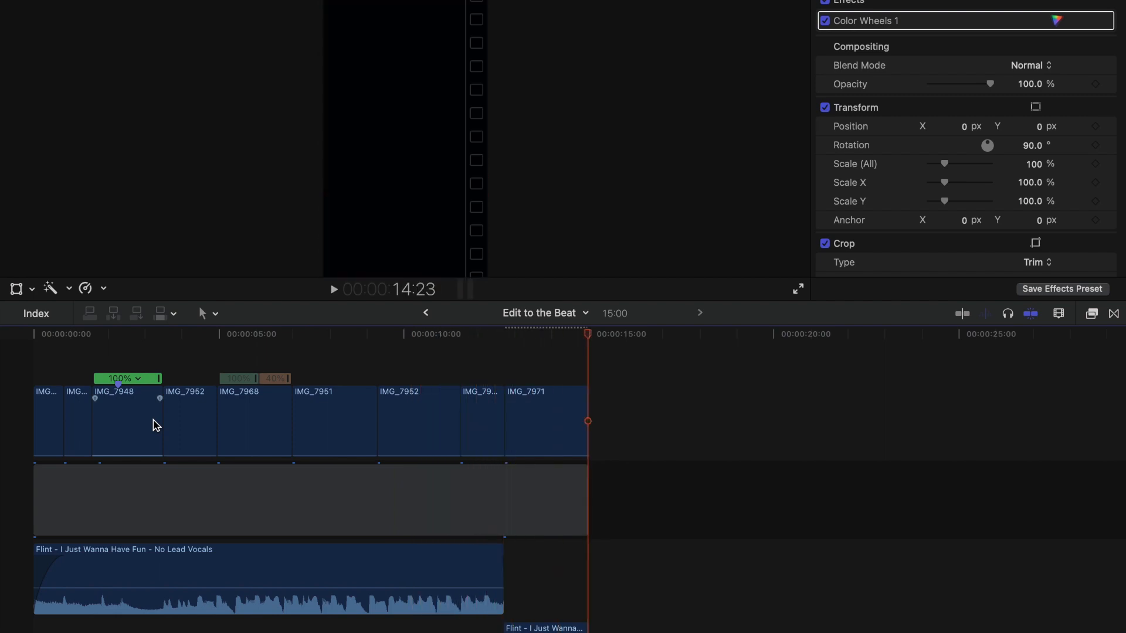
click(162, 334)
drag(165, 337, 39, 378)
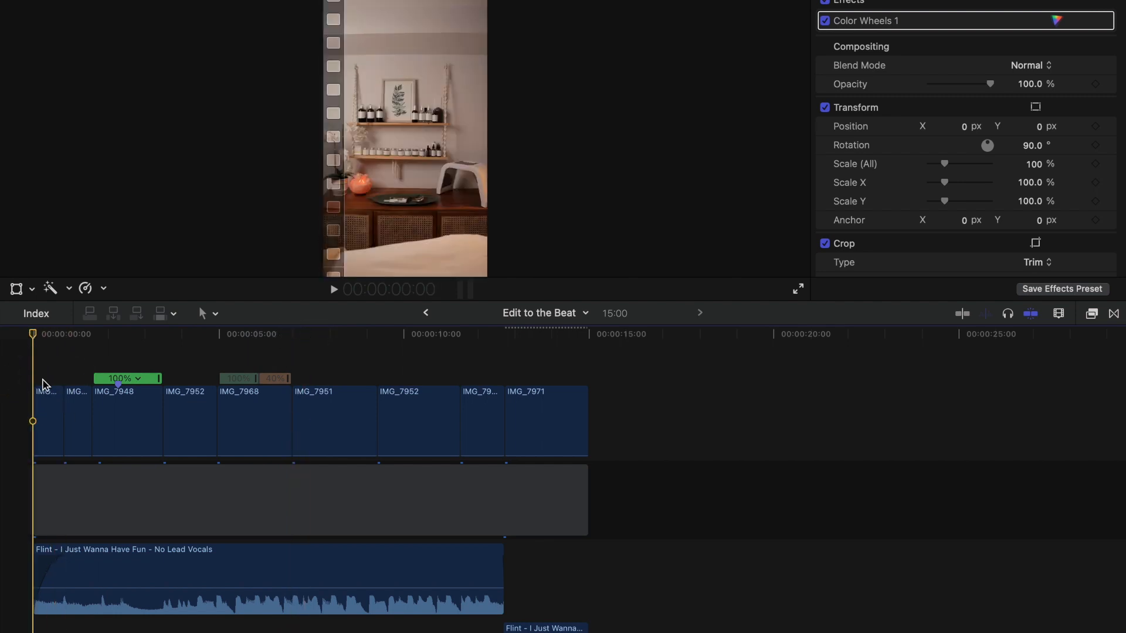
Set a scale keyframe of 120% on the first frame of IMG_7985, the opening clip
click(79, 410)
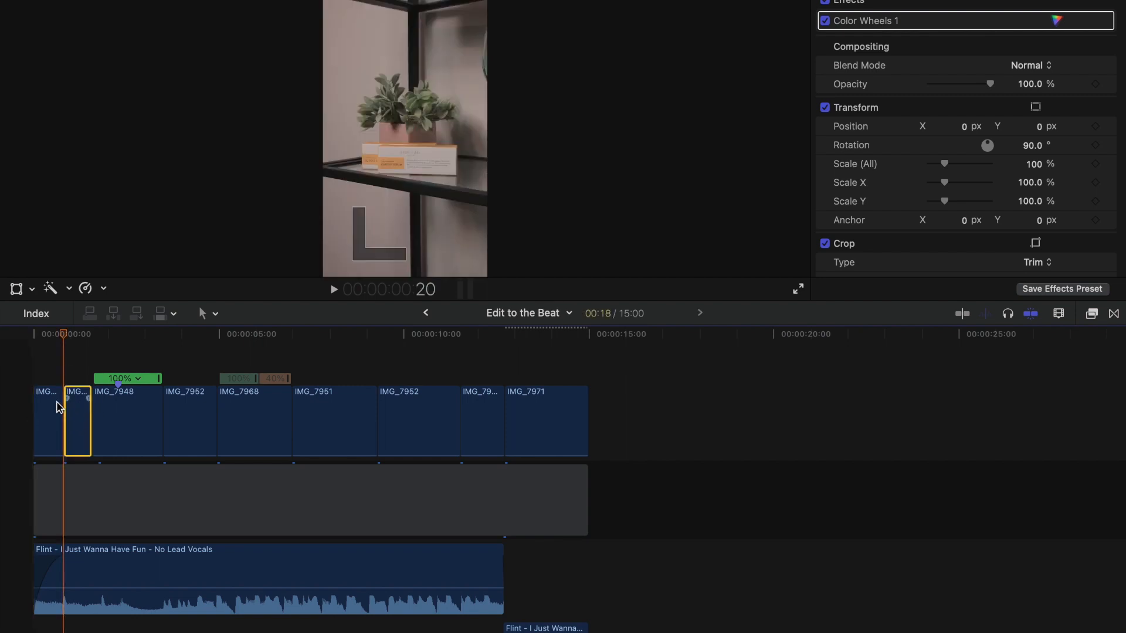
scroll(42, 366, down, 1)
click(37, 366)
scroll(47, 390, up, 1)
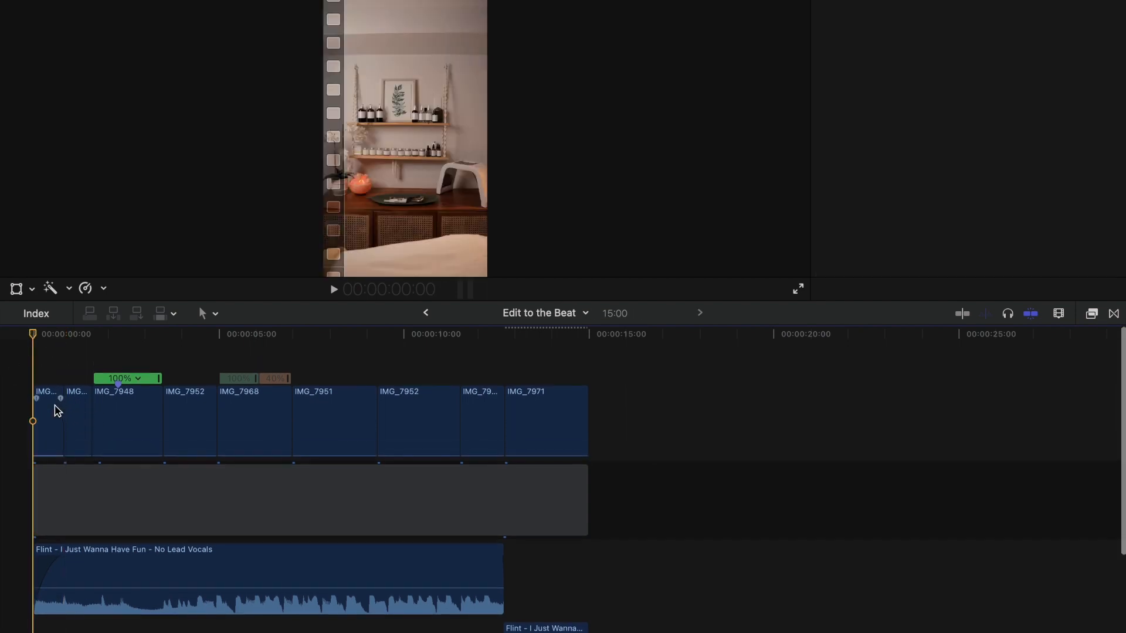
click(57, 411)
key(super+equal)
key(super+equal)
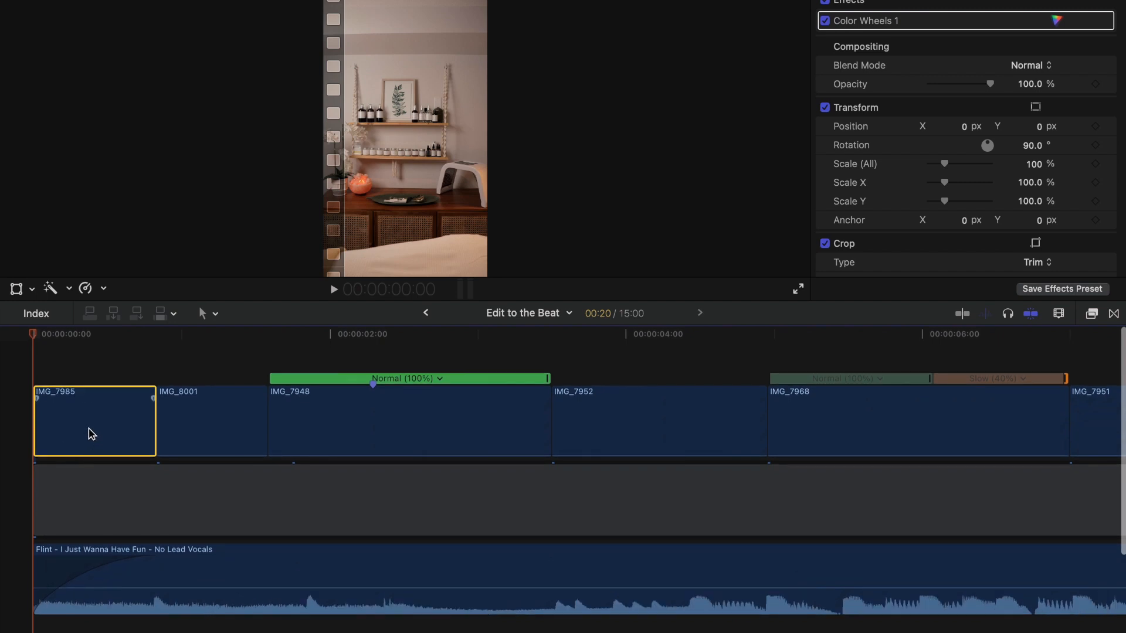
click(1035, 164)
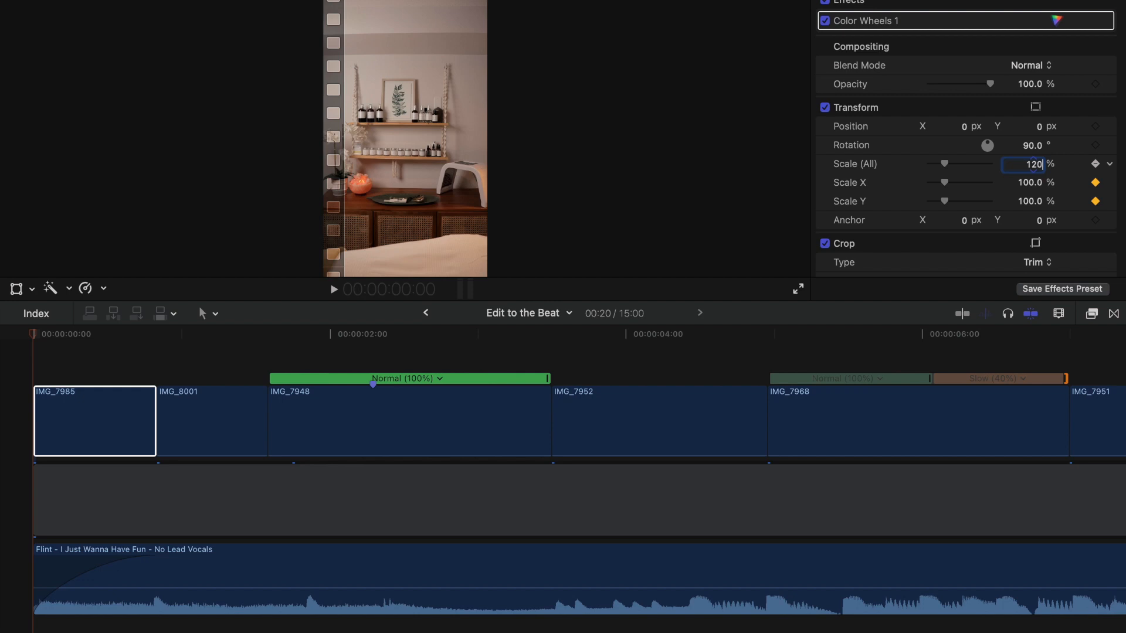
key(Return)
Set a second scale keyframe of 110% on IMG_7985's last frame, at 00:19
click(57, 398)
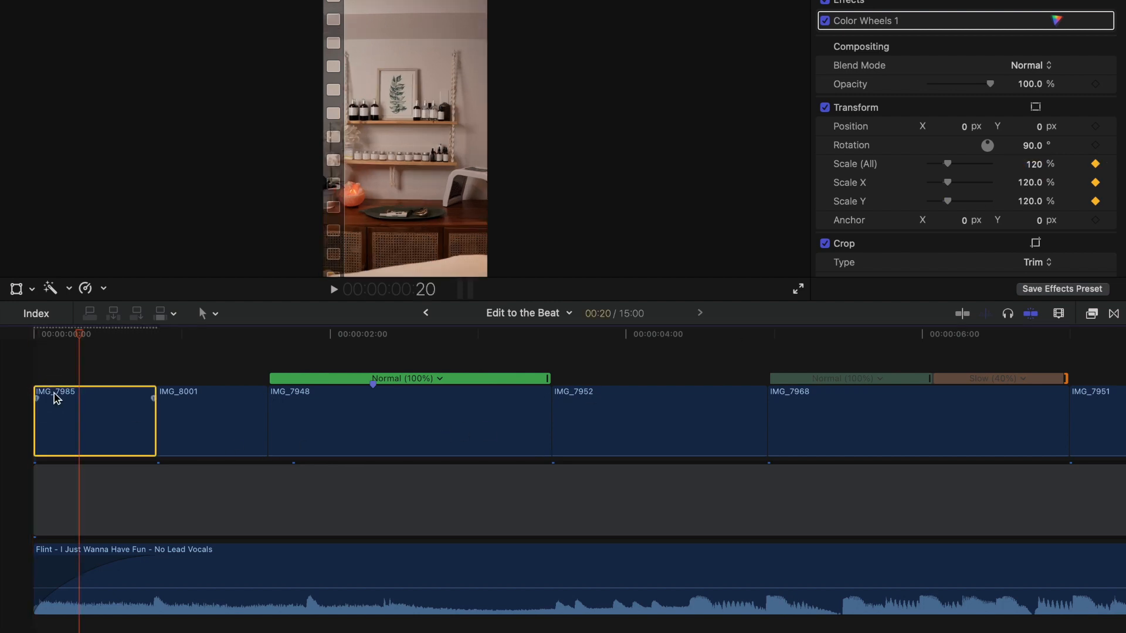
key(Down)
key(Left)
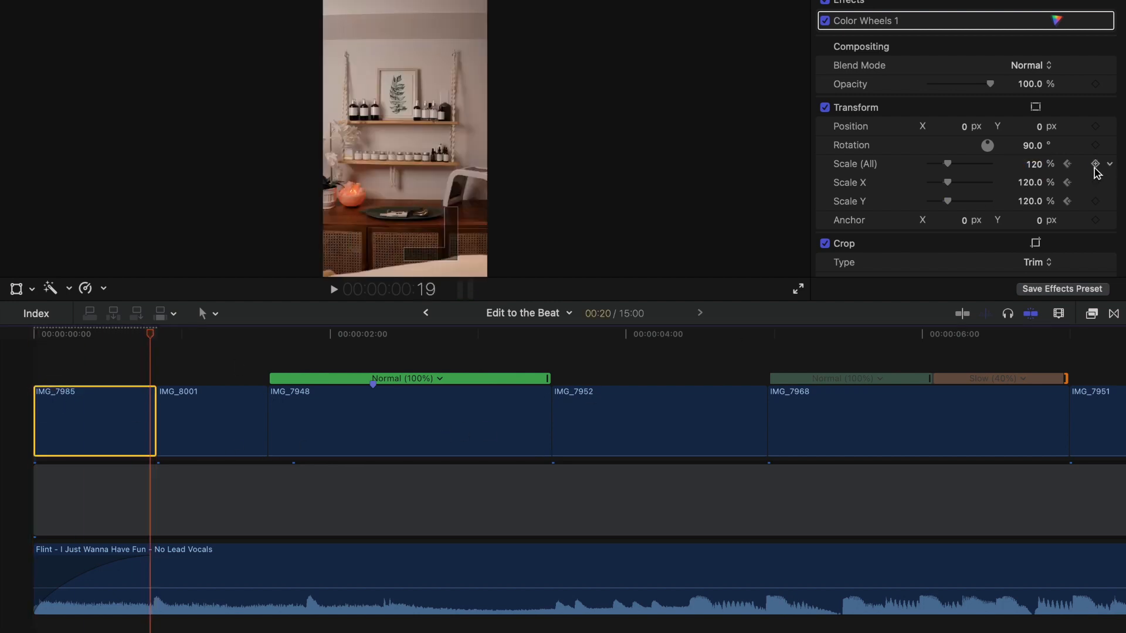
click(1036, 165)
text(110)
key(Return)
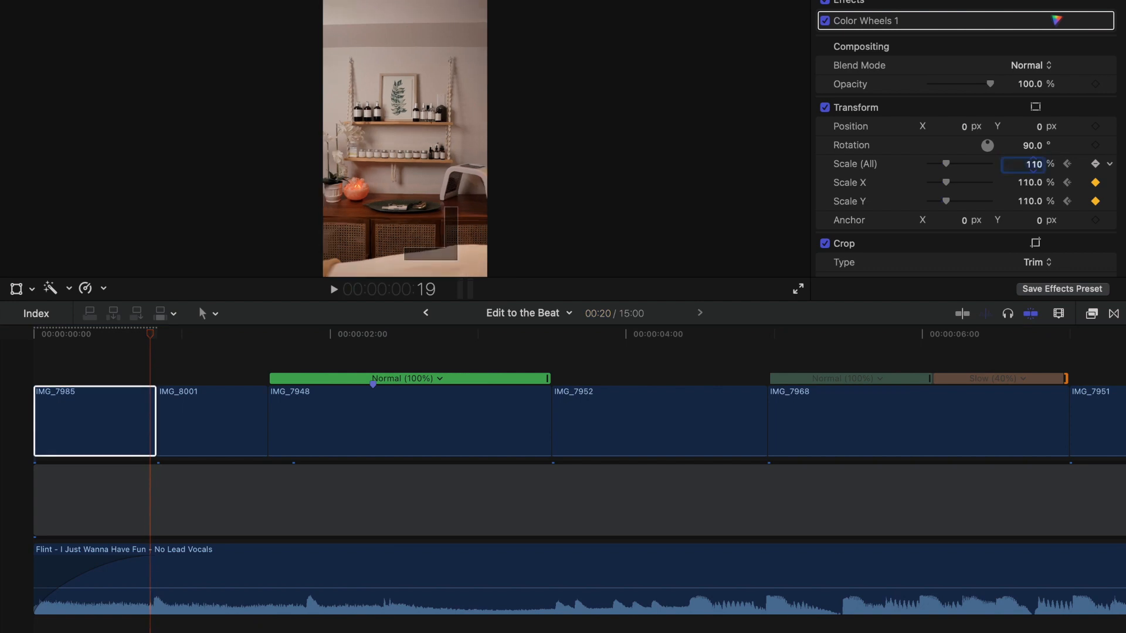
Set a scale keyframe of 110% on the first frame of IMG_8001, at 00:20
click(180, 415)
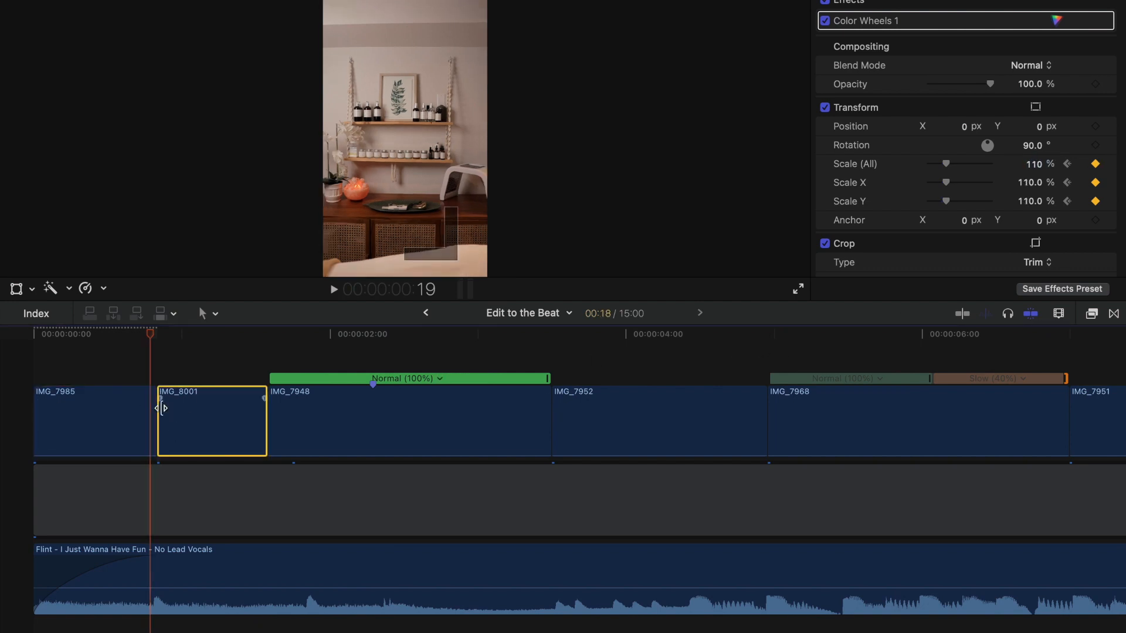
key(Home)
key(Down)
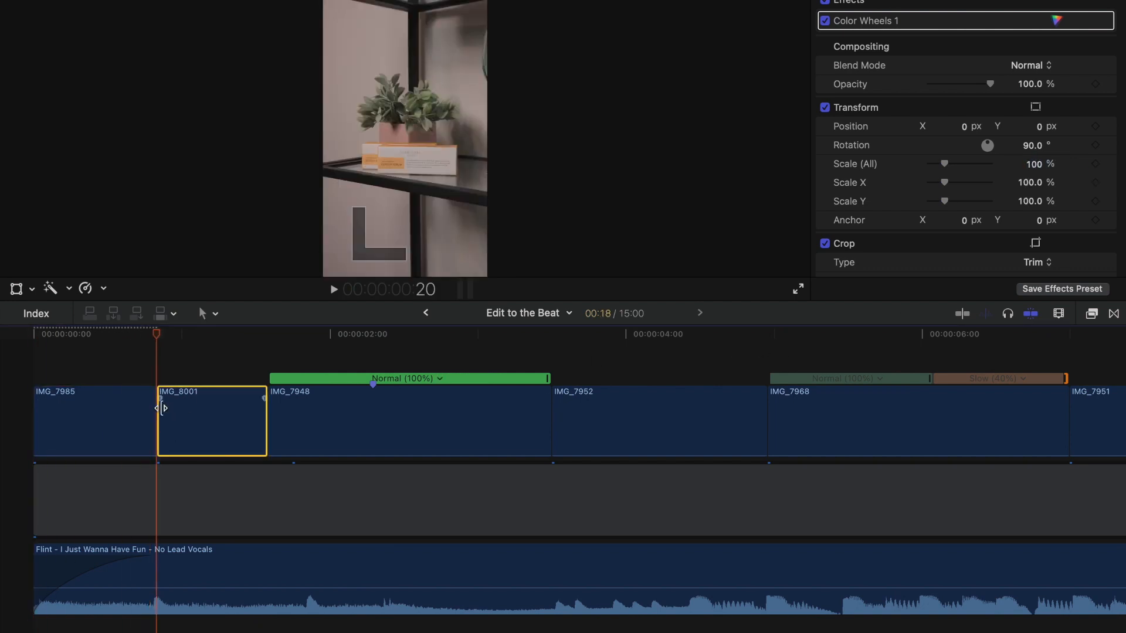
click(1035, 164)
text(1)
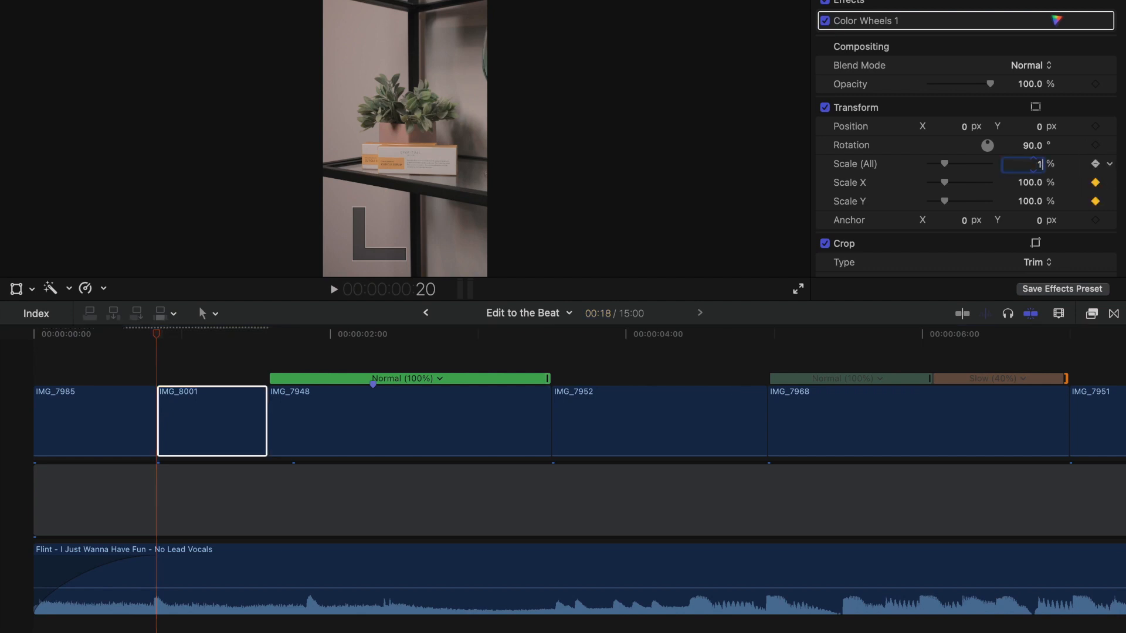
key(Return)
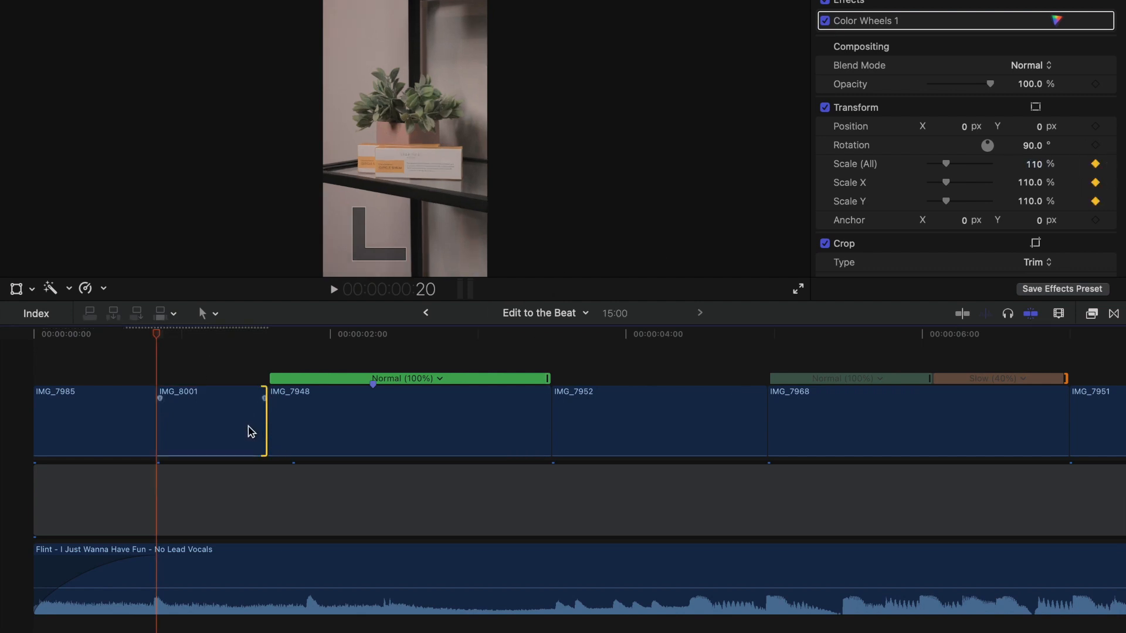
Add an ending scale keyframe with a new value on IMG_8001's last frame, at 1:13
click(248, 429)
key(shift+o)
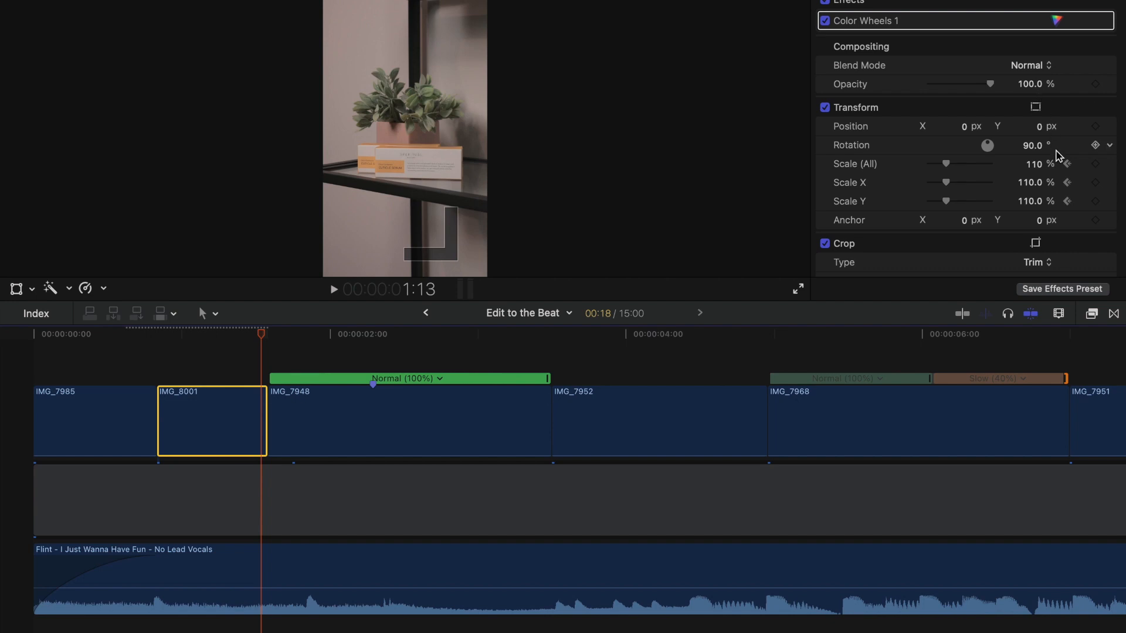
click(1036, 167)
text(1)
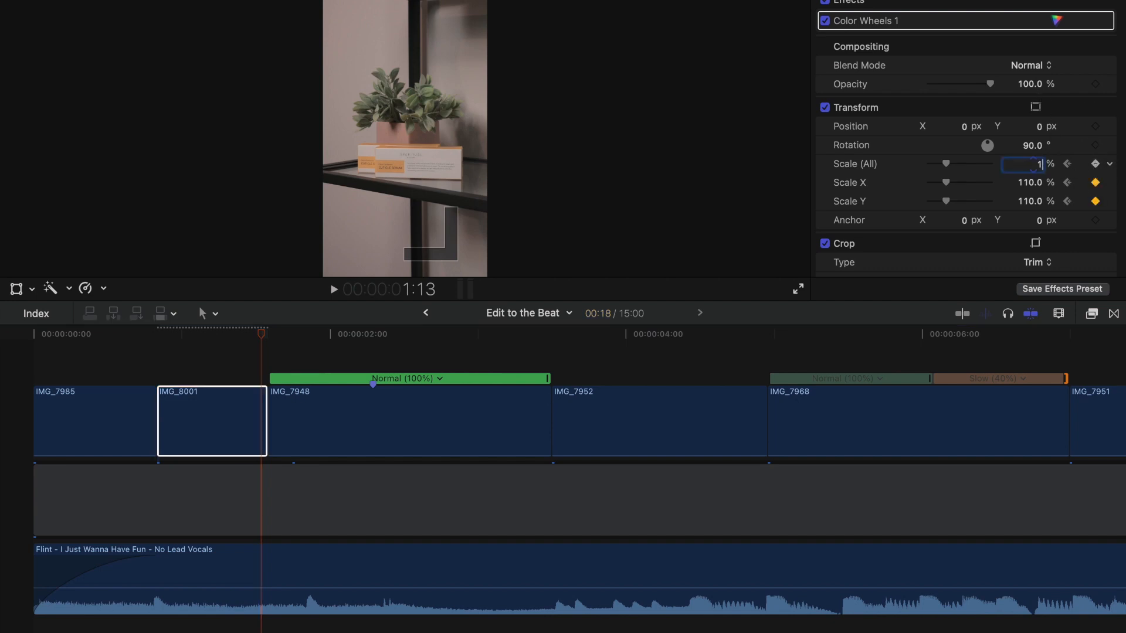
key(Return)
click(245, 532)
Play the edit from the start to check the scale animation on the opening clips against the music
key(Home)
key(super+minus)
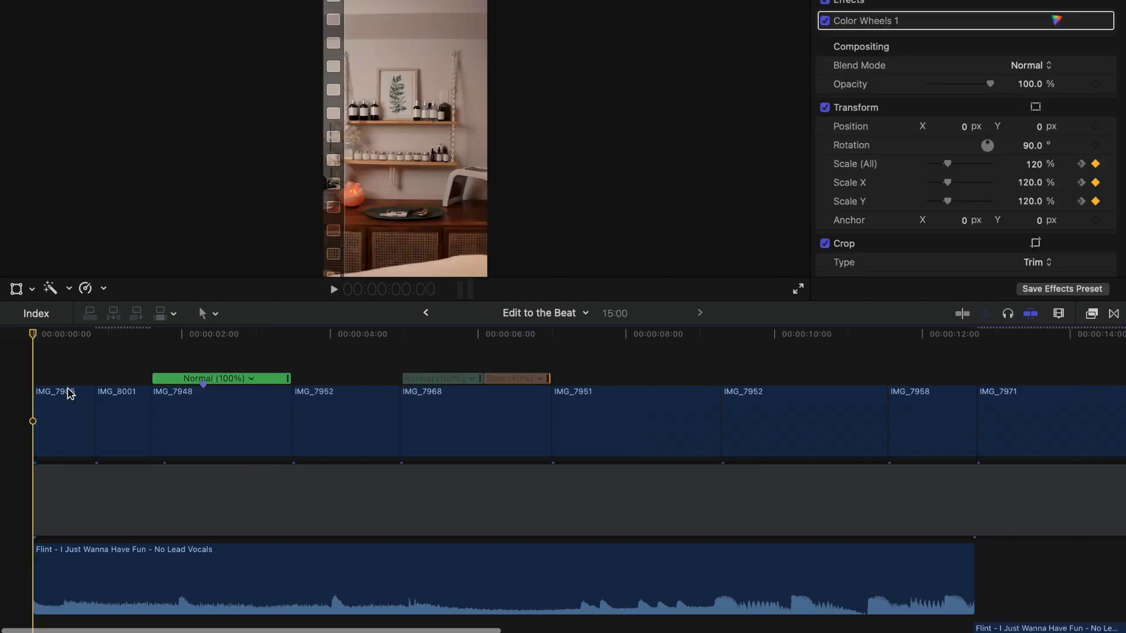
key(space)
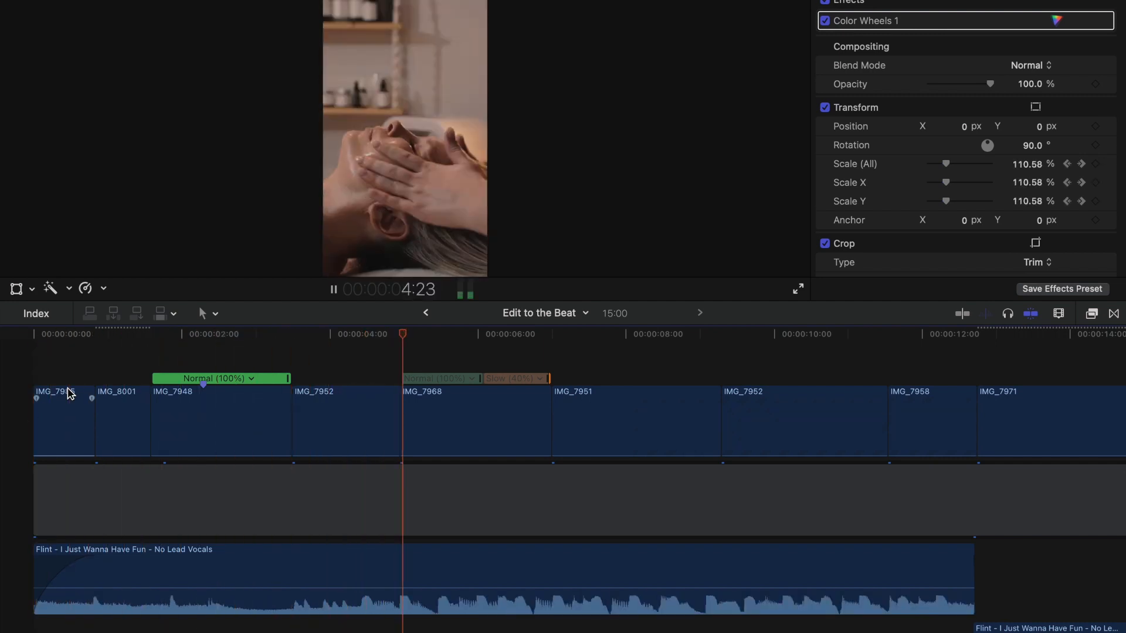
click(266, 419)
key(space)
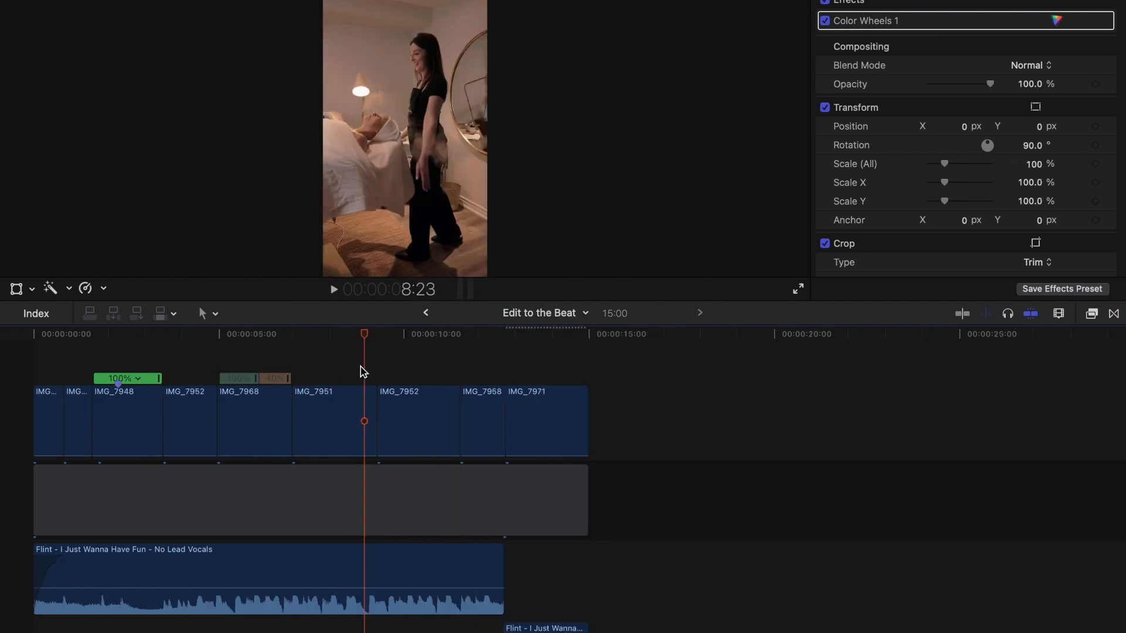
Step frame by frame from 8:23 across the cut from IMG_7951 to IMG_7952 to examine the motion, and return to the start
key(Right)
key(Right)
key(Right)
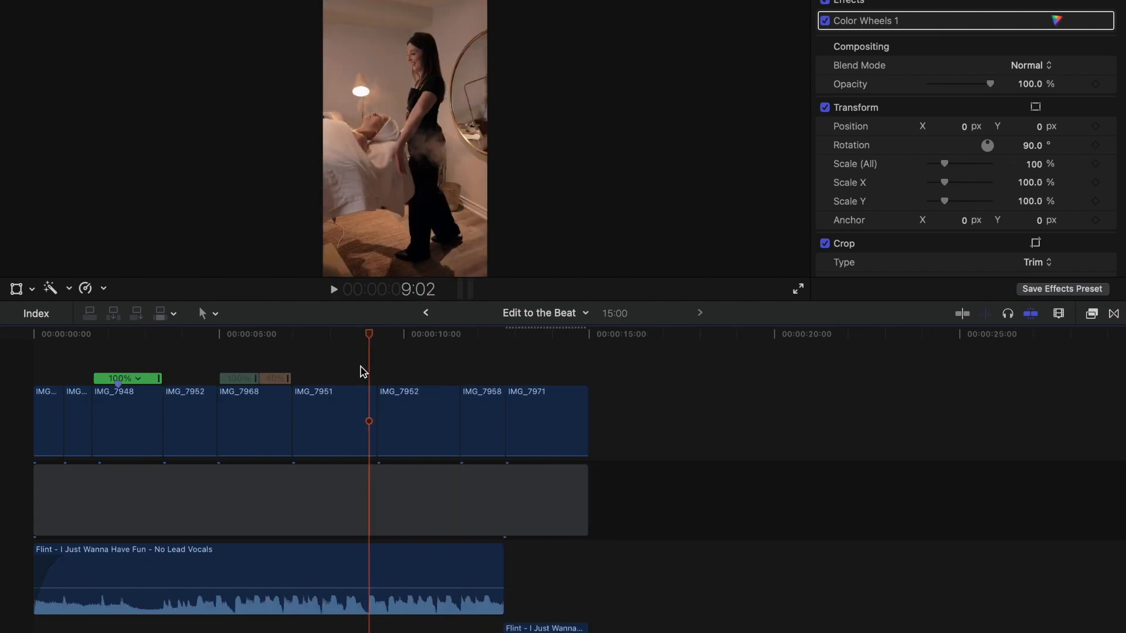
key(Right)
key(Right)
key(Right)
key(Right)
key(Right)
key(Right)
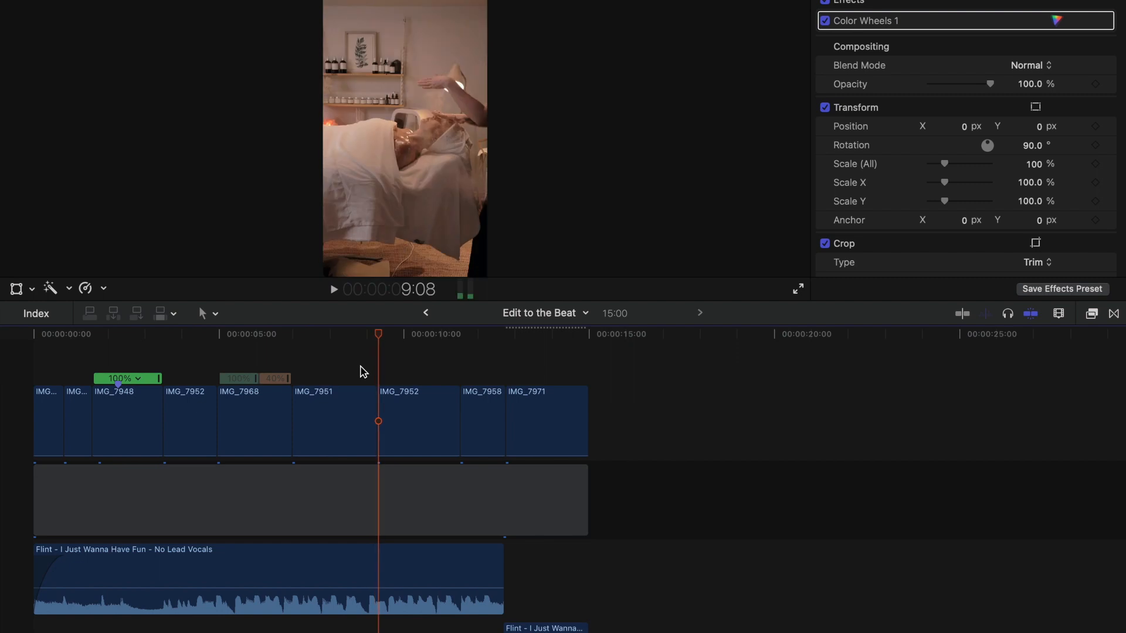
key(Right)
key(Right)
key(Right)
key(Right)
key(Right)
key(Right)
key(Right)
key(Right)
key(Right)
key(Right)
key(Right)
key(Right)
key(Right)
key(Right)
key(Right)
key(Right)
key(Right)
key(Right)
key(Right)
key(Right)
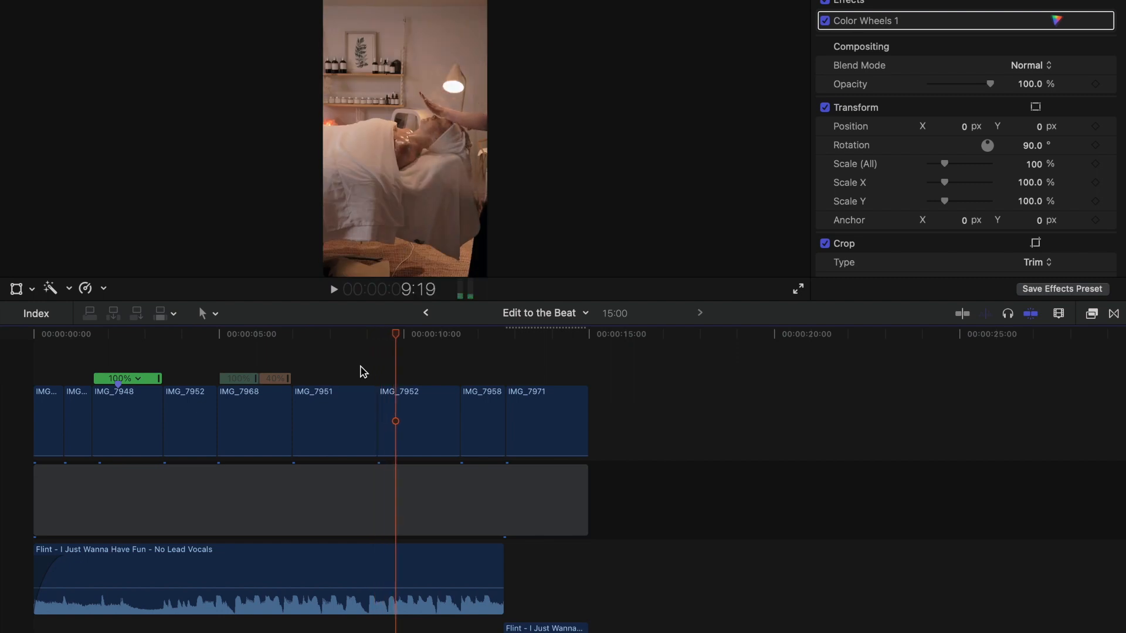
key(Right)
key(Right)
key(Right)
key(Home)
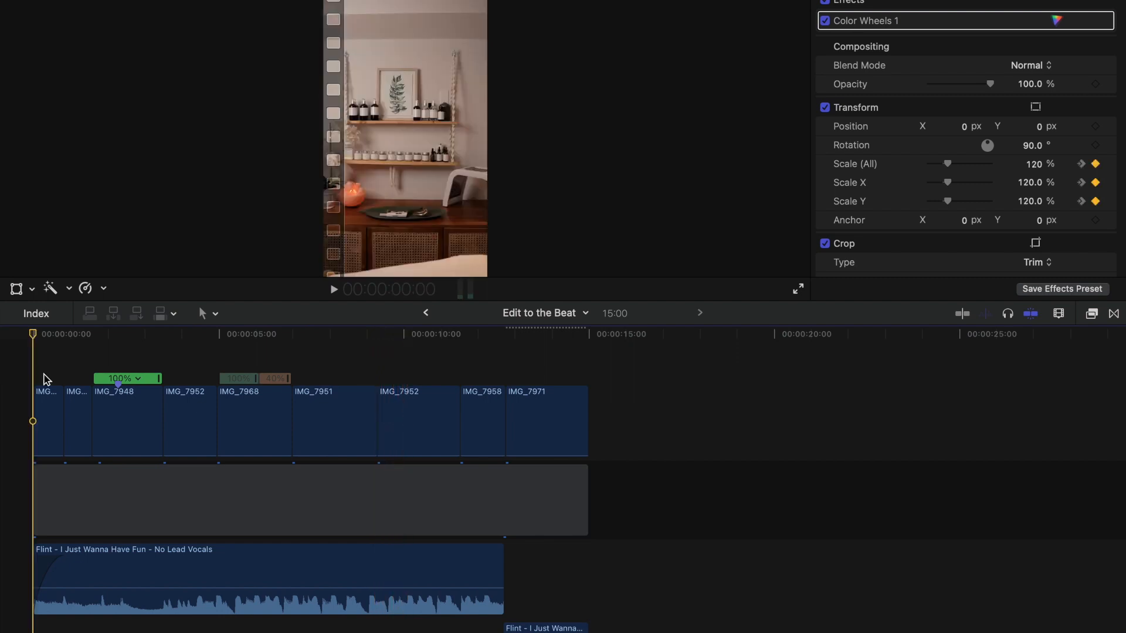